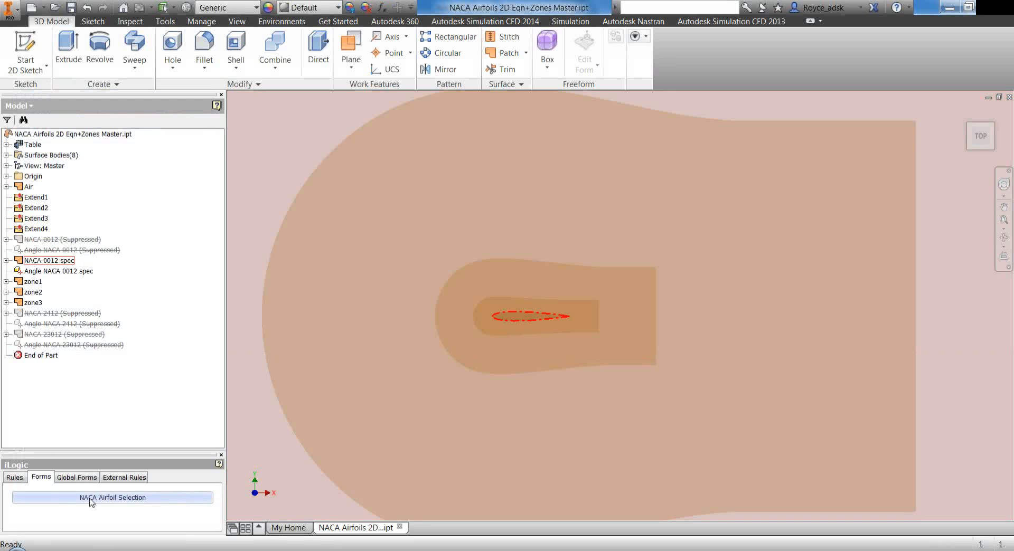
Open the NACA Airfoil Selection form and set the angle of attack to 13.5 deg
left_click(91, 499)
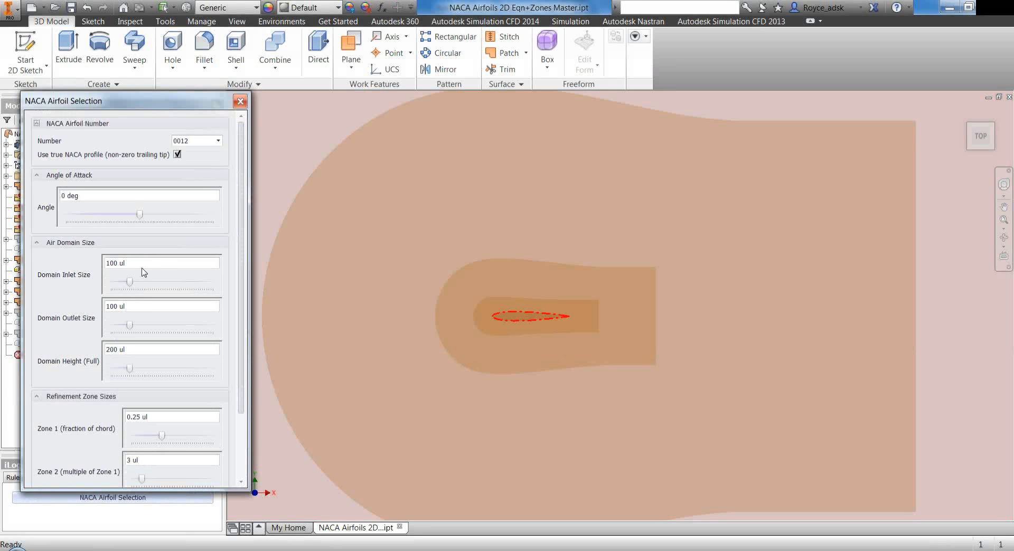
left_click_drag(139, 216, 180, 215)
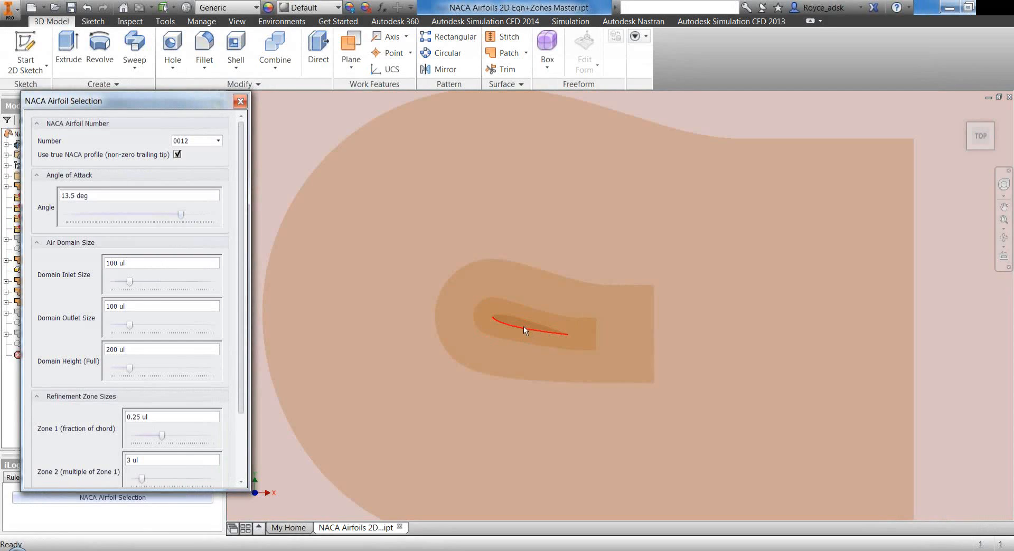
left_click(524, 326)
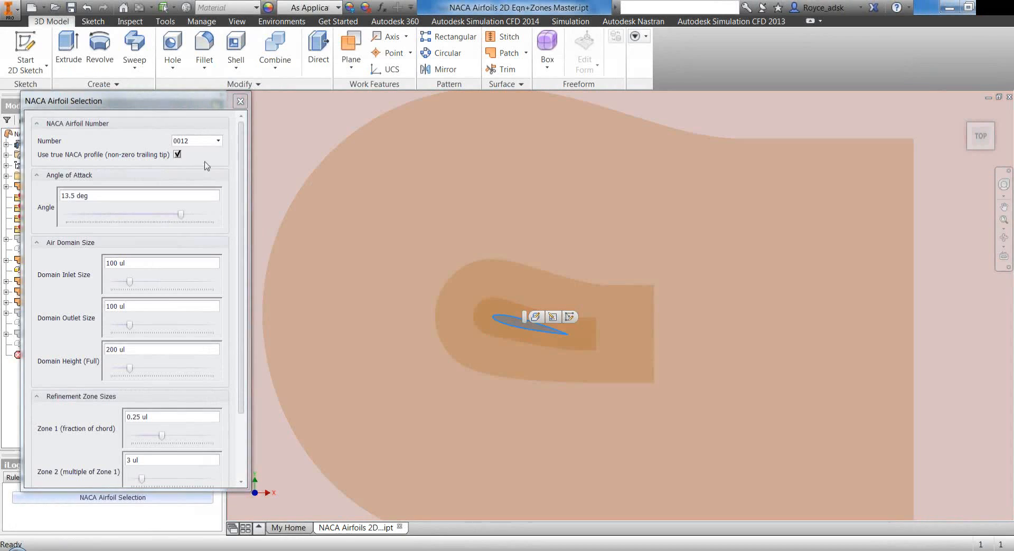
left_click(197, 160)
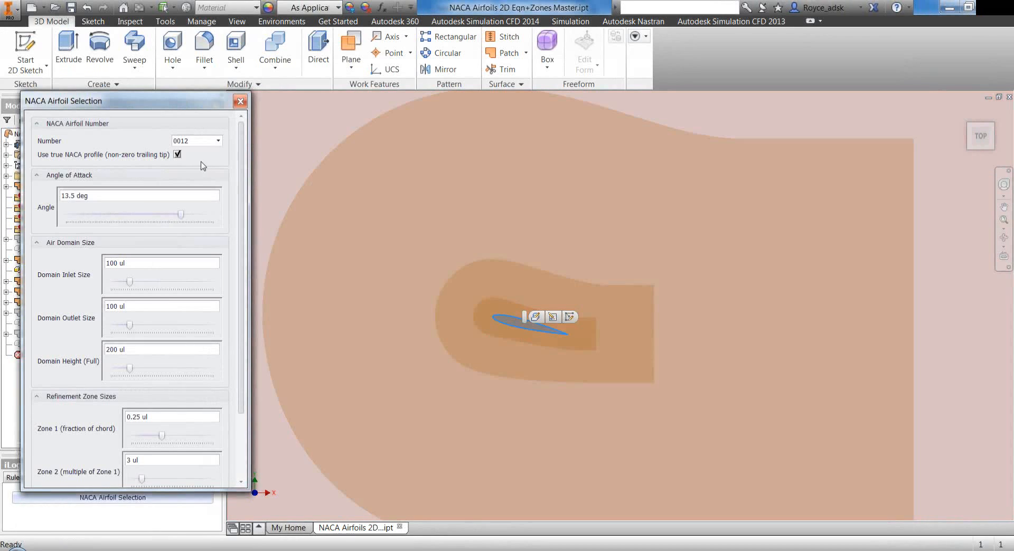
Try airfoil numbers 23012 and 2412 in the form and return the selection to 0012
left_click(209, 142)
scroll(209, 142, "down", 1)
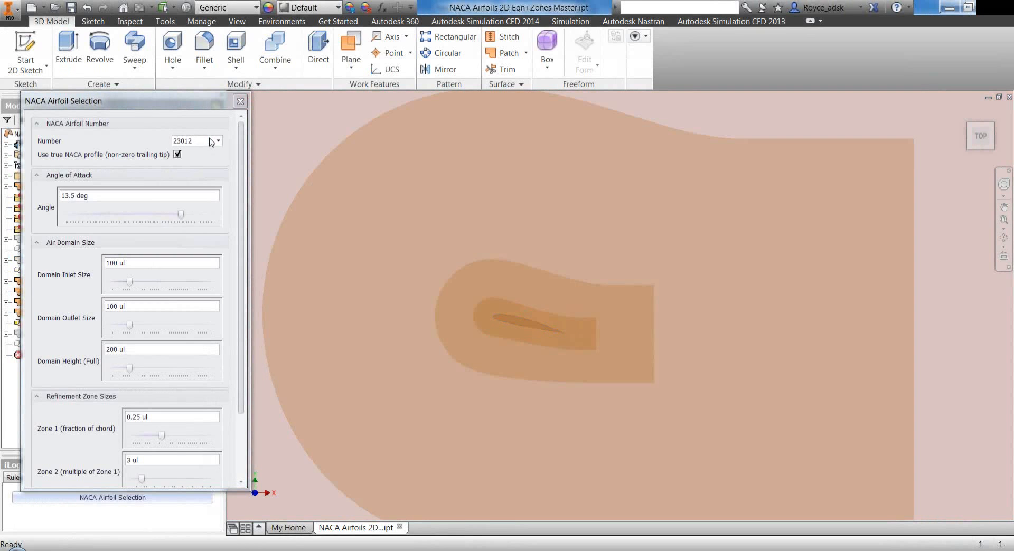
scroll(484, 306, "down", 5)
scroll(909, 449, "up", 2)
scroll(908, 449, "down", 4)
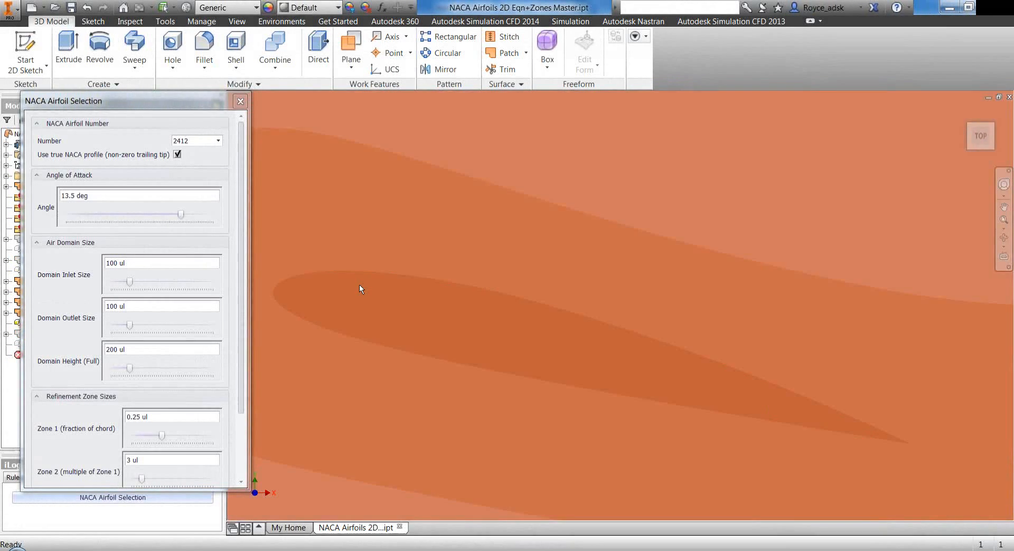
left_click(185, 142)
left_click(185, 141)
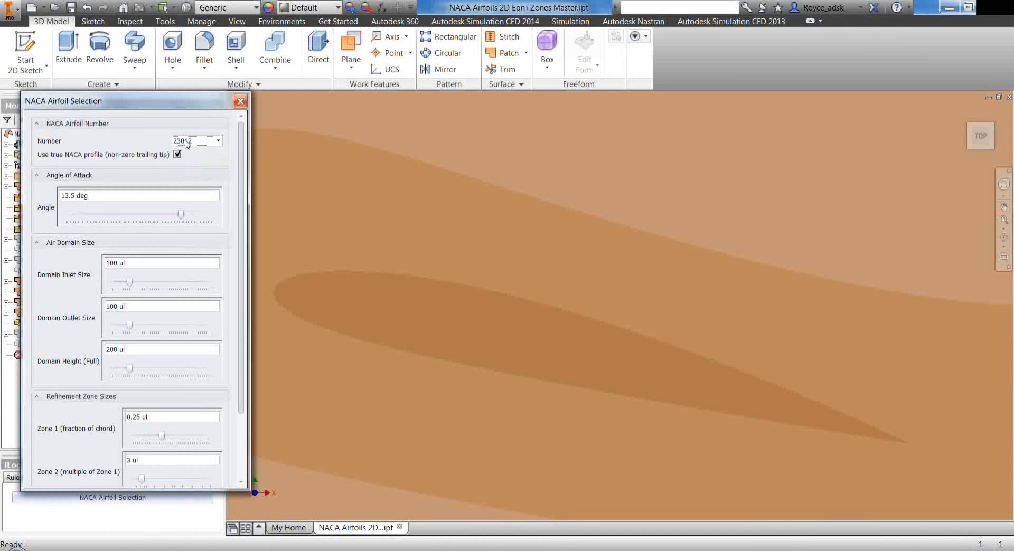
scroll(186, 141, "up", 2)
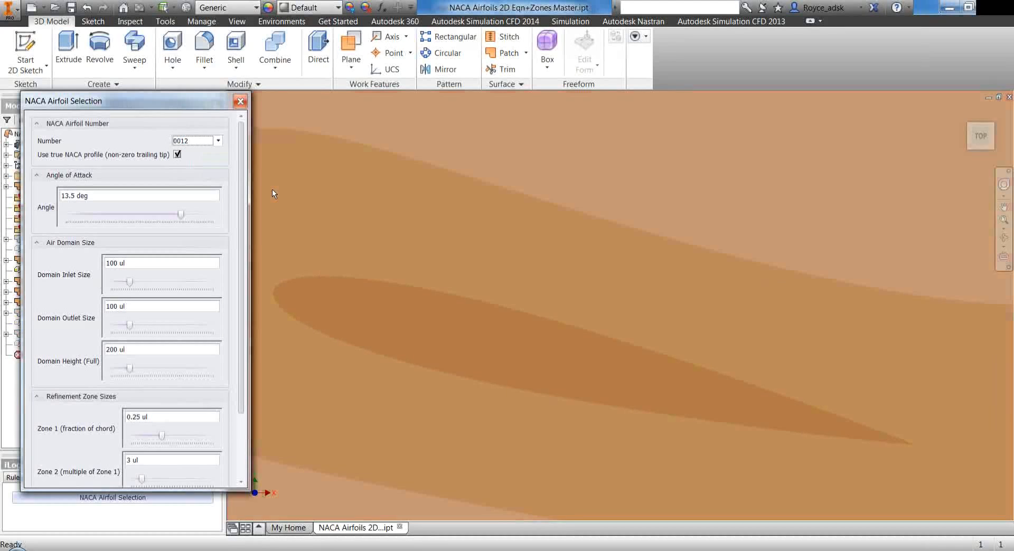
Compare the airfoil's trailing tip with the true NACA profile option off and on, leaving the option enabled
scroll(699, 343, "down", 5)
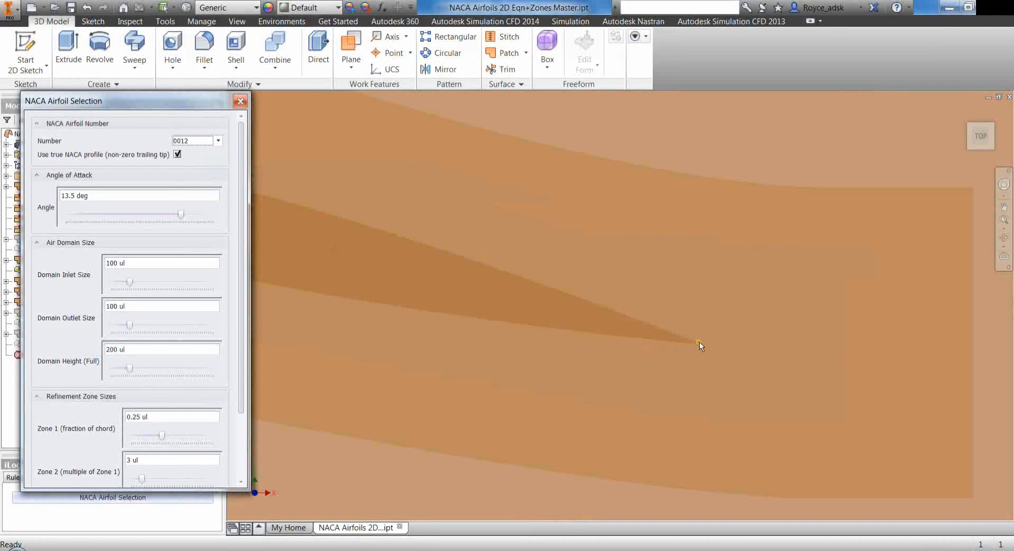
scroll(699, 343, "down", 8)
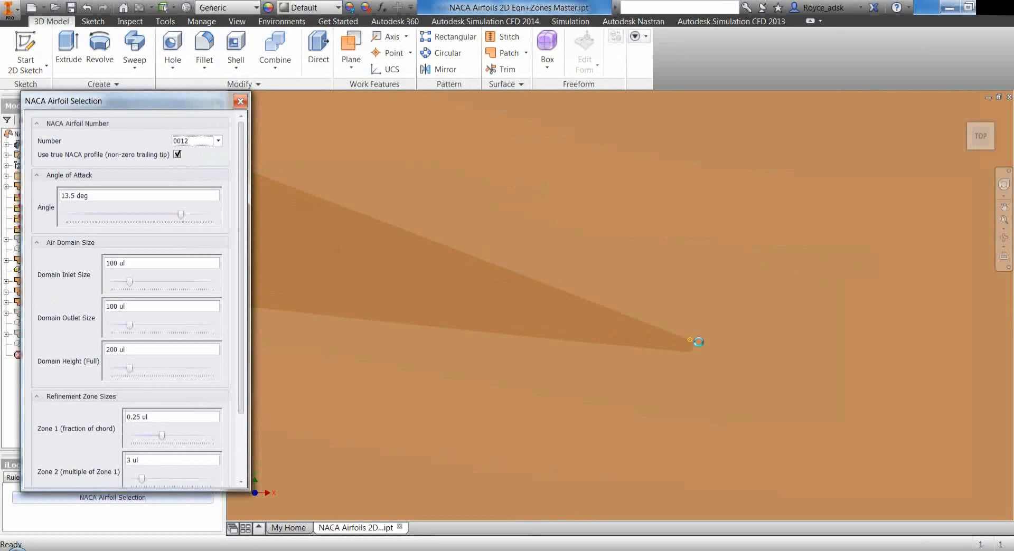
scroll(699, 341, "down", 3)
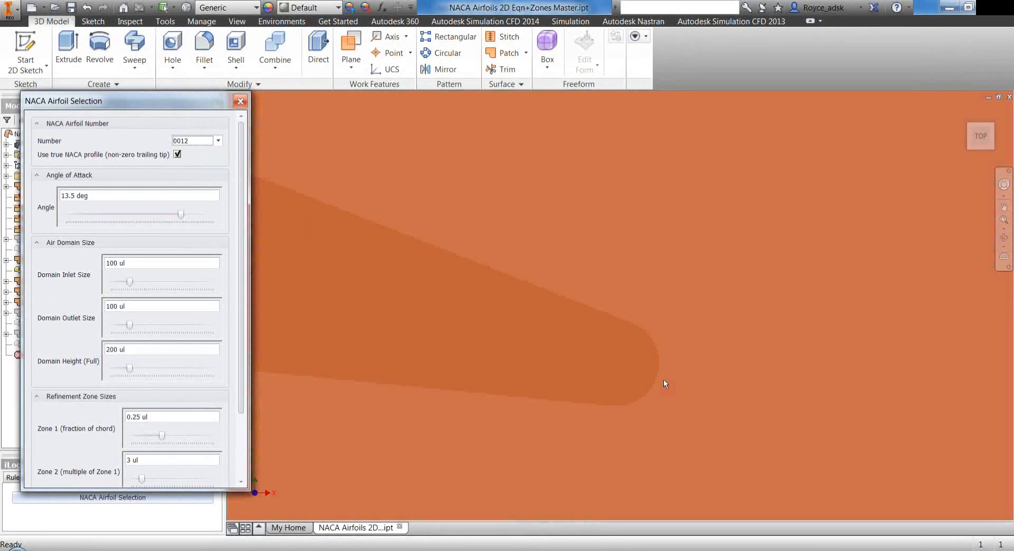
scroll(712, 377, "up", 3)
scroll(728, 371, "up", 2)
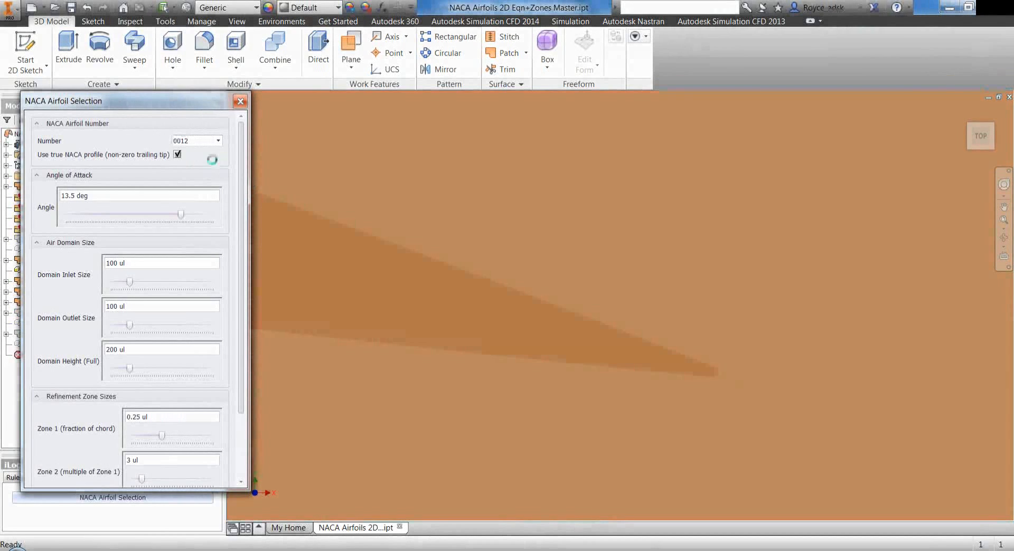
left_click(178, 155)
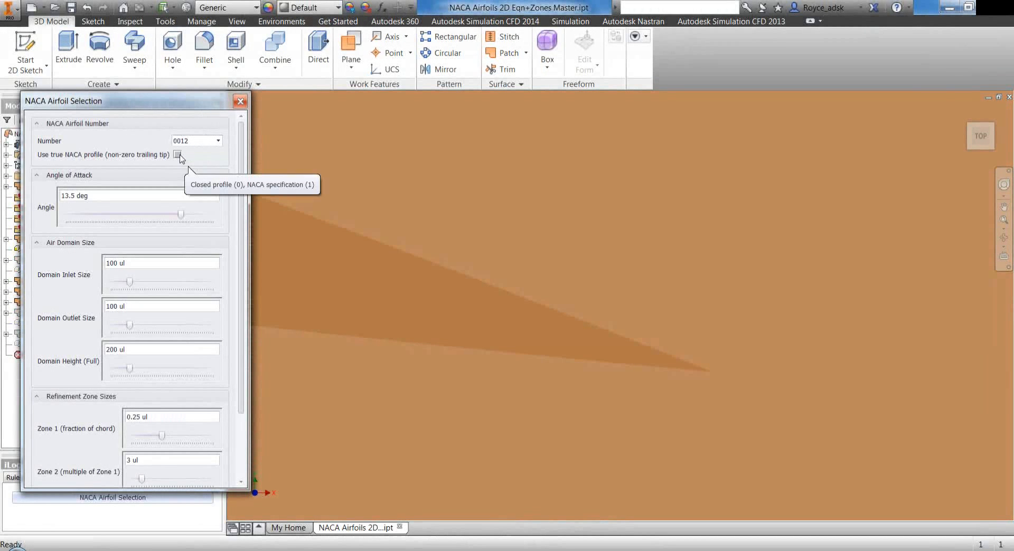
left_click(178, 155)
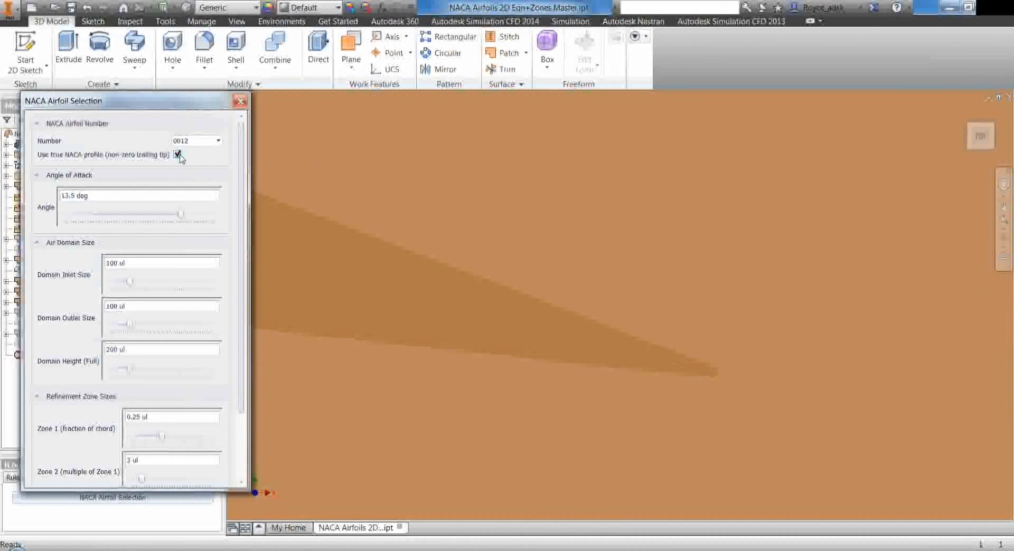
left_click(178, 154)
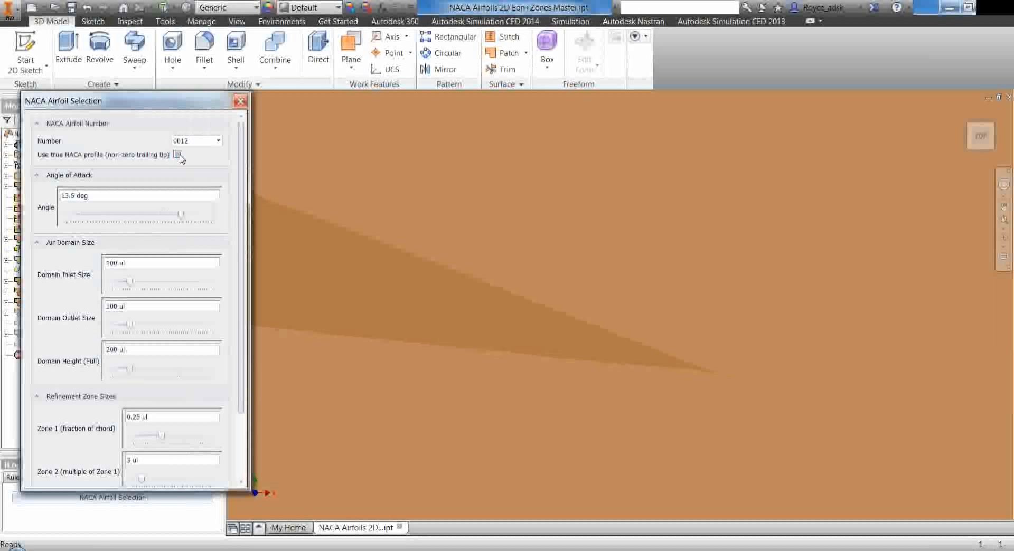
left_click(178, 154)
left_click(178, 155)
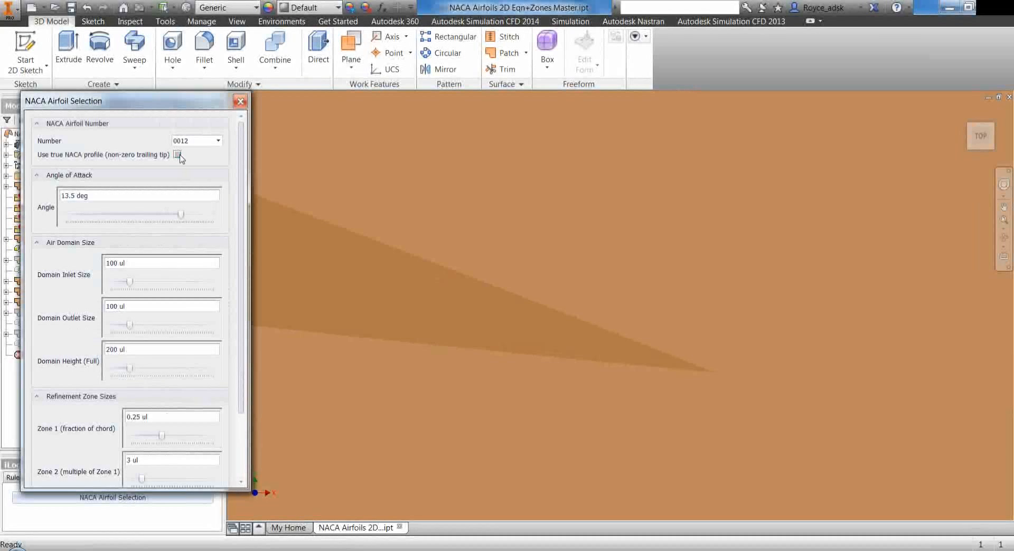
left_click(178, 155)
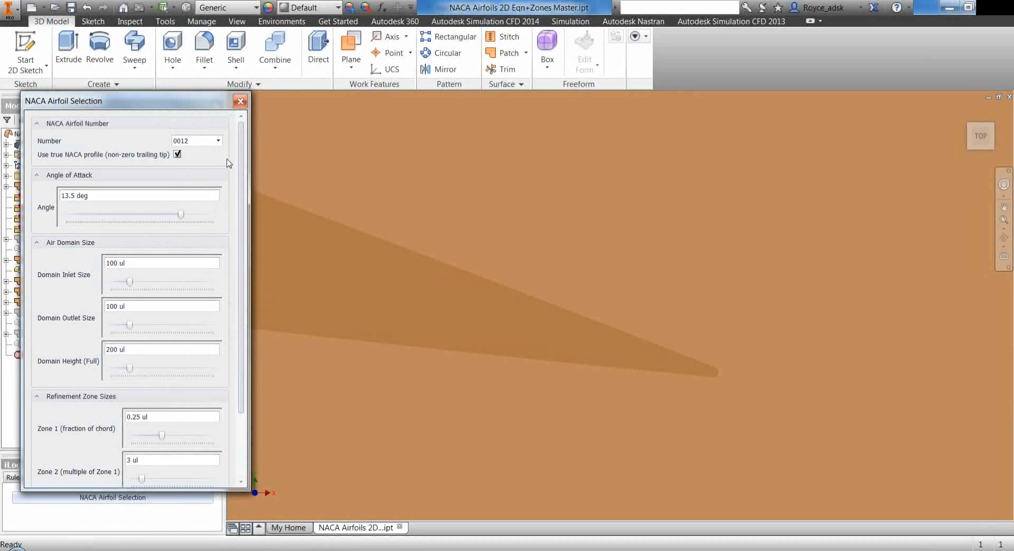
Close the form and inspect the equations of 2D Equation Curve12 in the NACA 0012 spec sketch without changing them
left_click(240, 102)
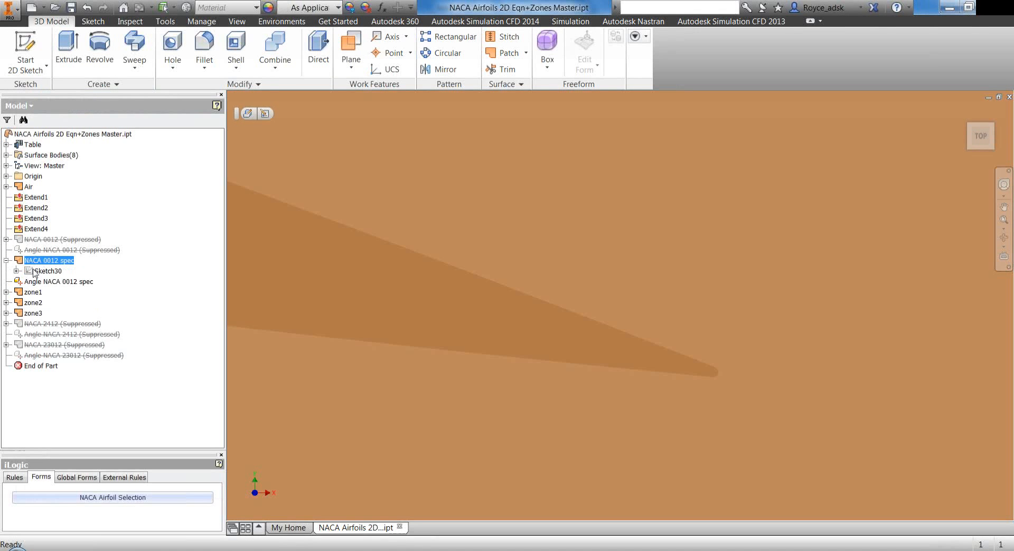
double_click(42, 271)
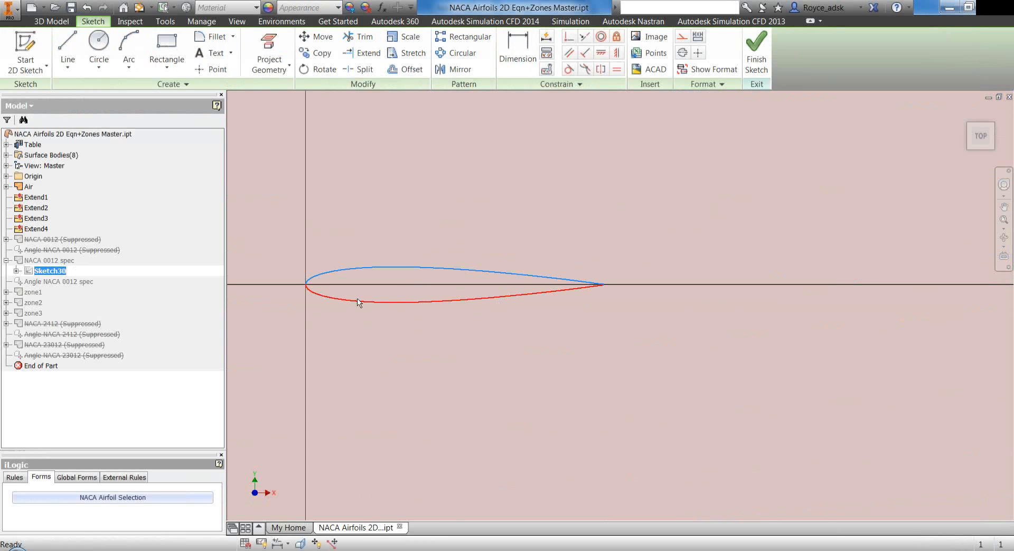
left_click(16, 271)
left_click(45, 282)
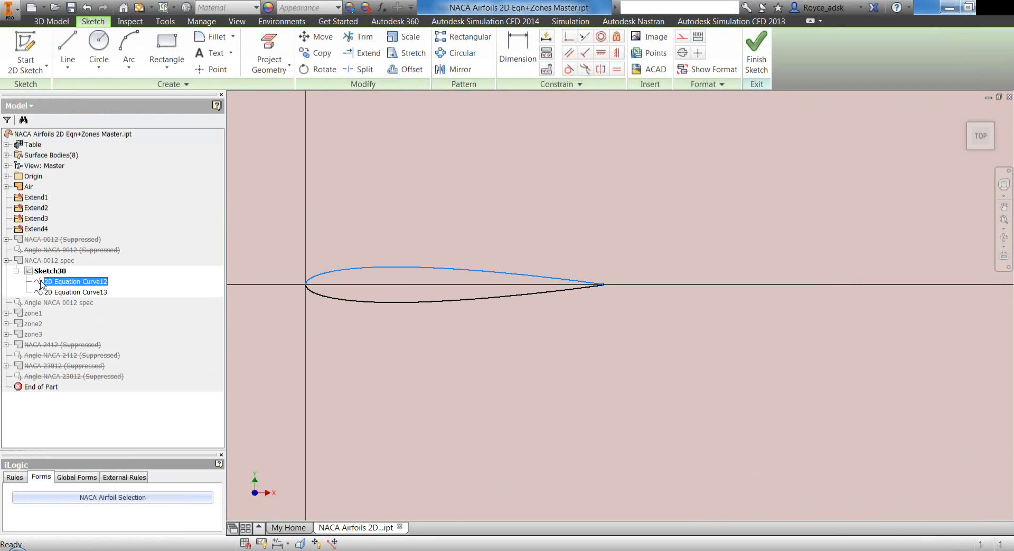
double_click(42, 283)
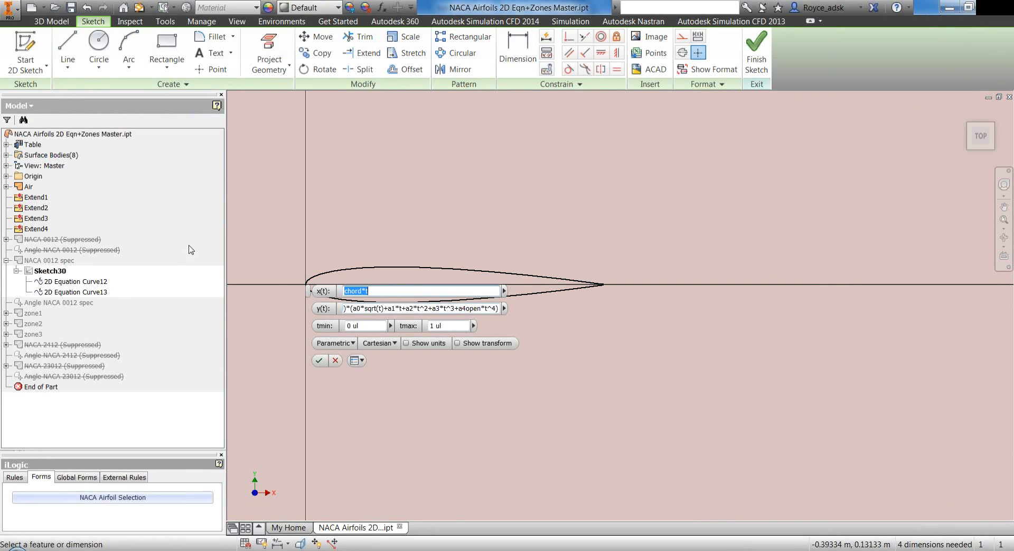
key("Escape")
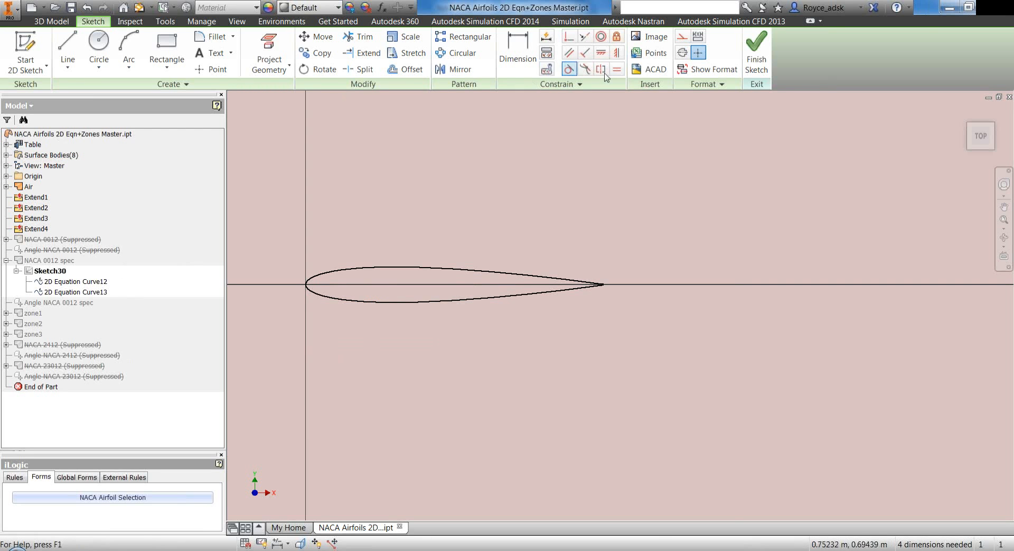
left_click(757, 53)
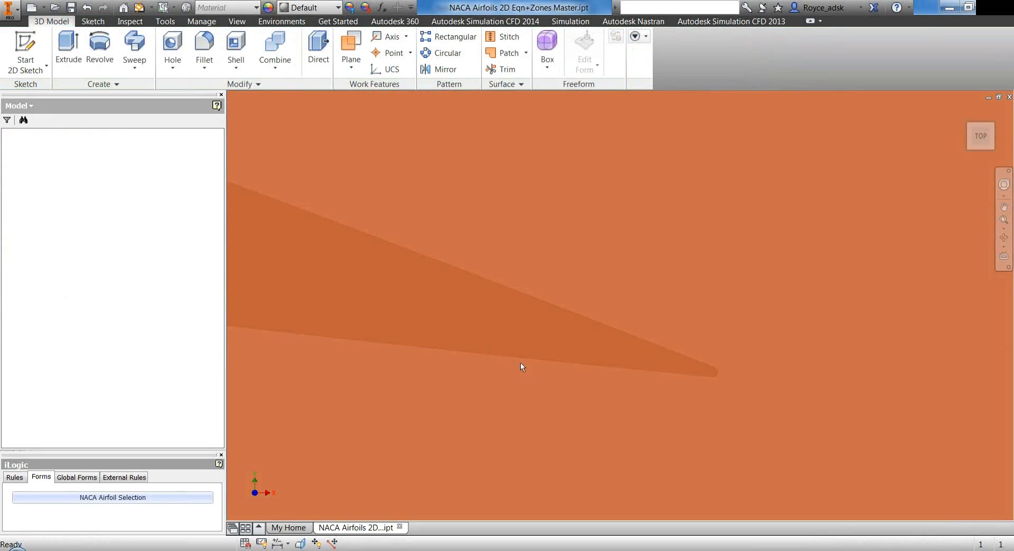
Activate the 15 Deg Angle configuration from the part's table
scroll(703, 385, "down", 8)
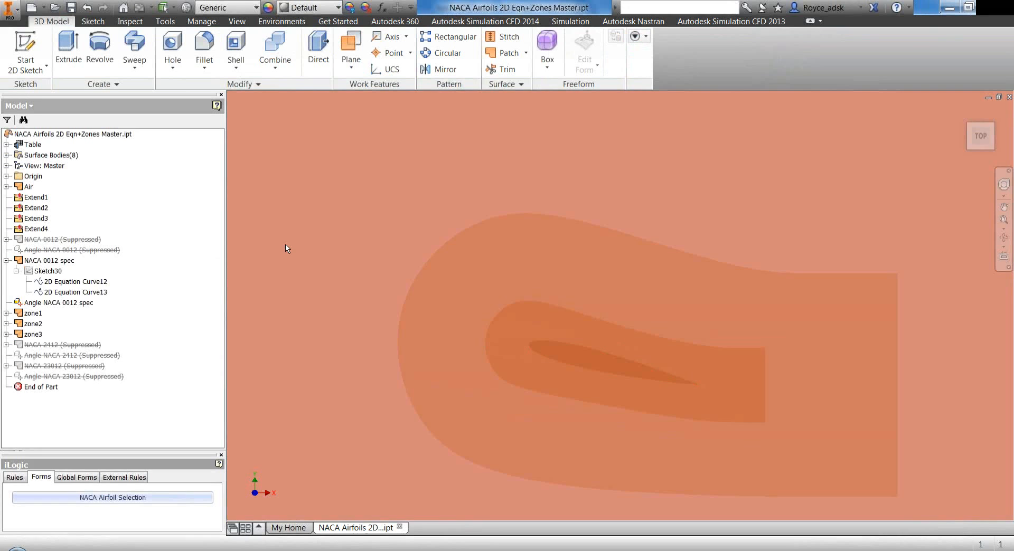
left_click(7, 145)
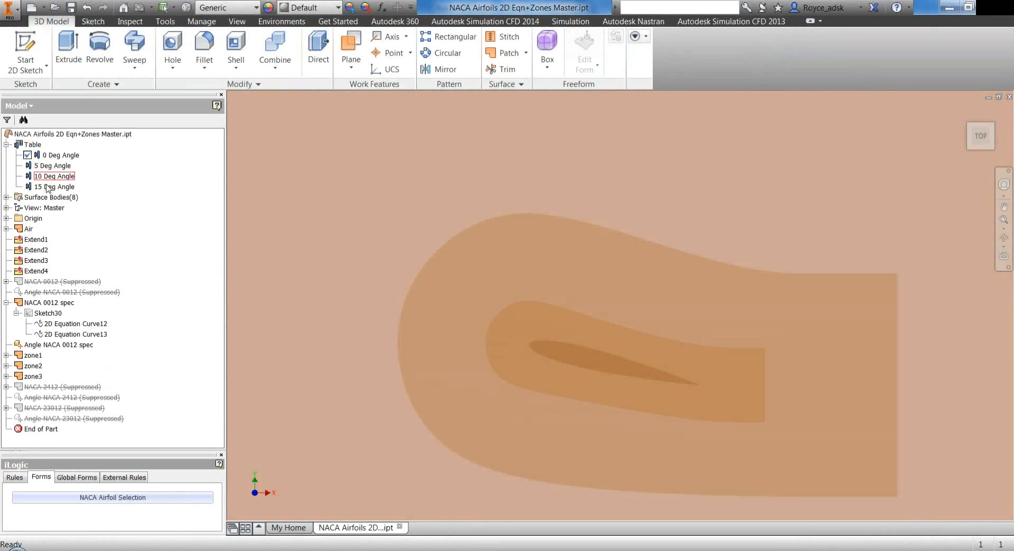
double_click(47, 186)
left_click(625, 326)
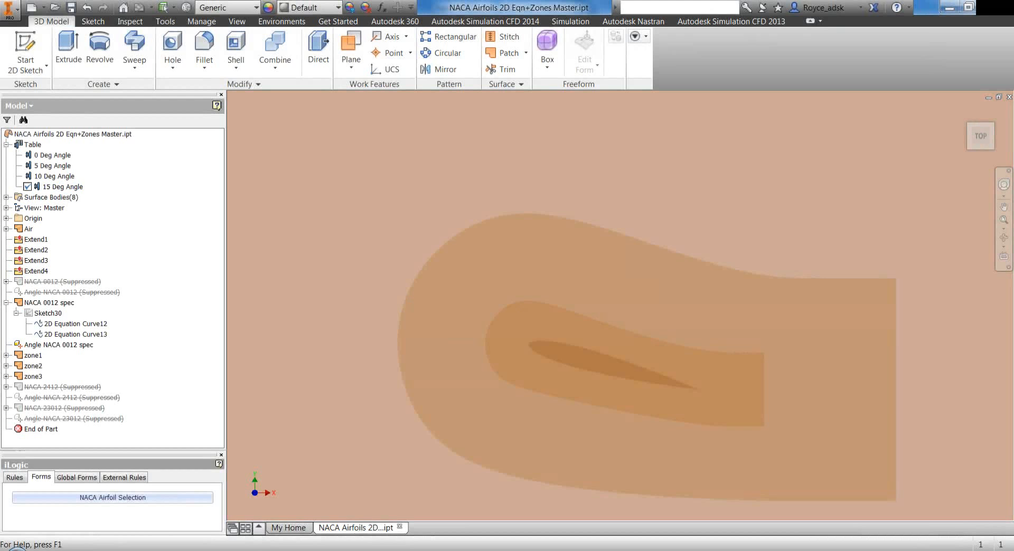
Switch to the NACA0012.pptx presentation in PowerPoint, start the slide show from the current slide and advance to the NACA 0012 experimental results
left_click(287, 550)
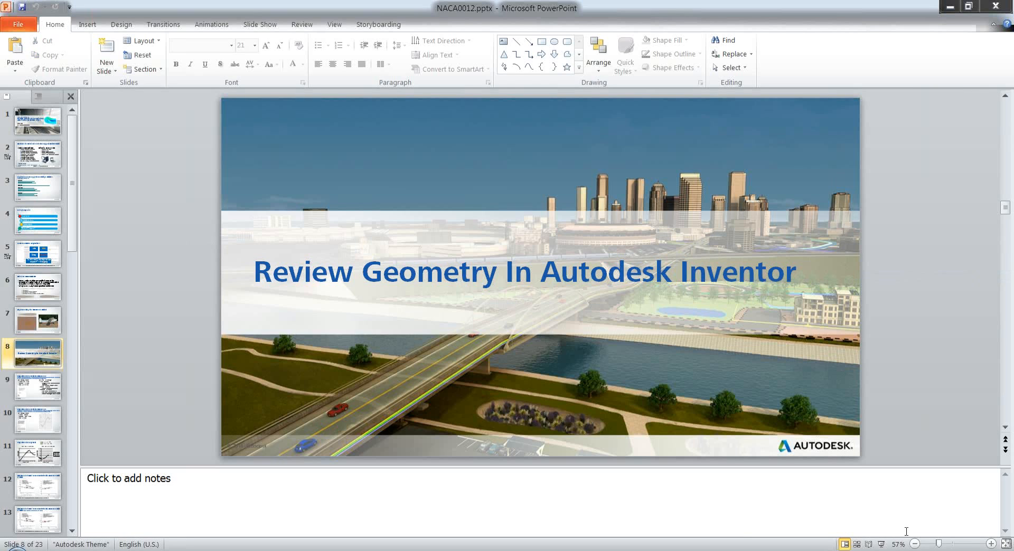
left_click(881, 544)
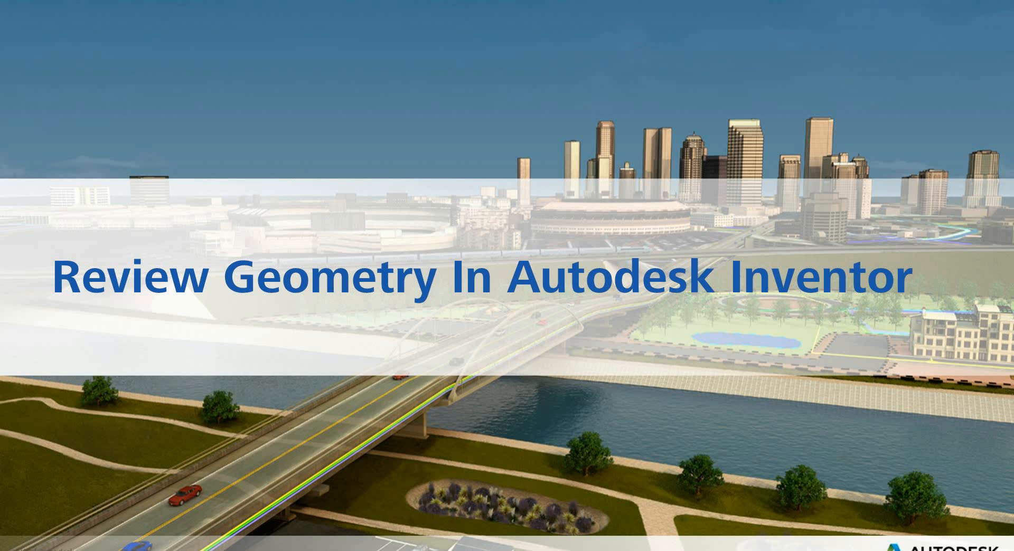
left_click(538, 279)
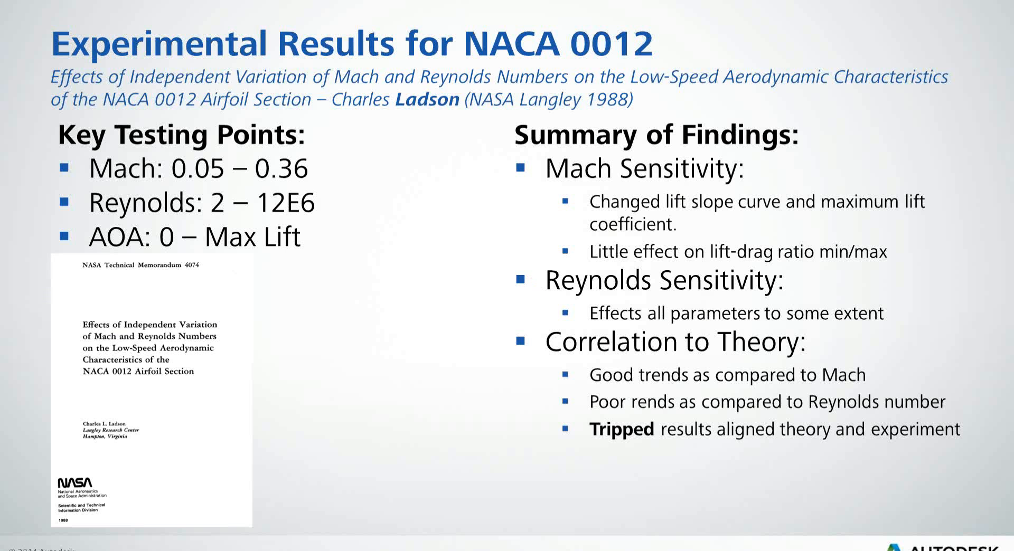
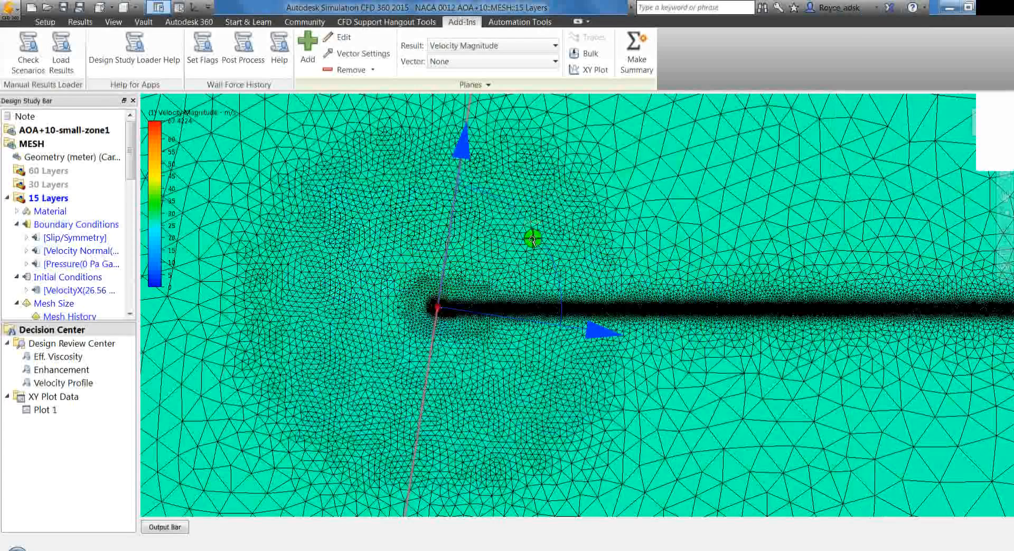
Examine the velocity magnitude mesh plot around the circular refinement zones and along the dense wake band
scroll(533, 239, "down", 5)
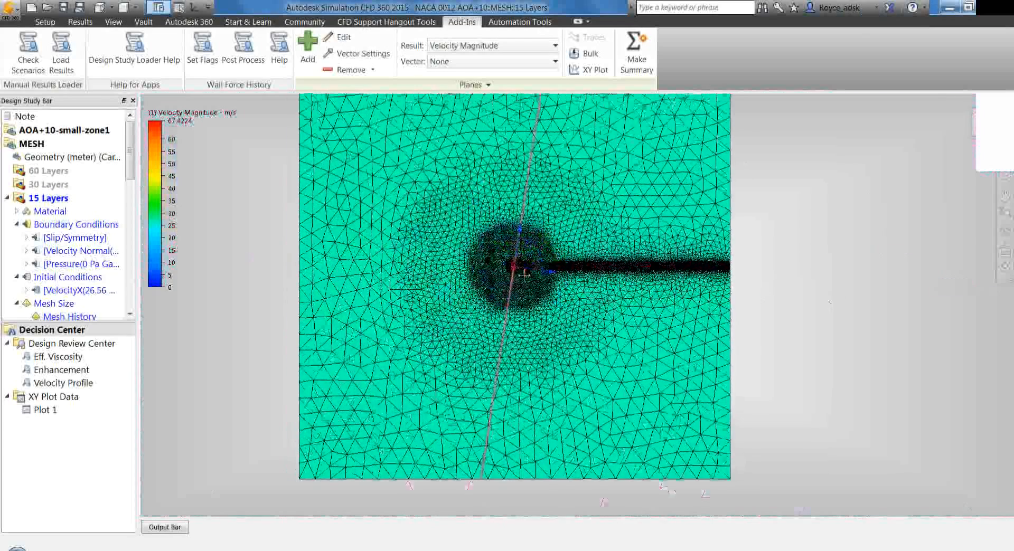
middle_click_drag(524, 274, 525, 315)
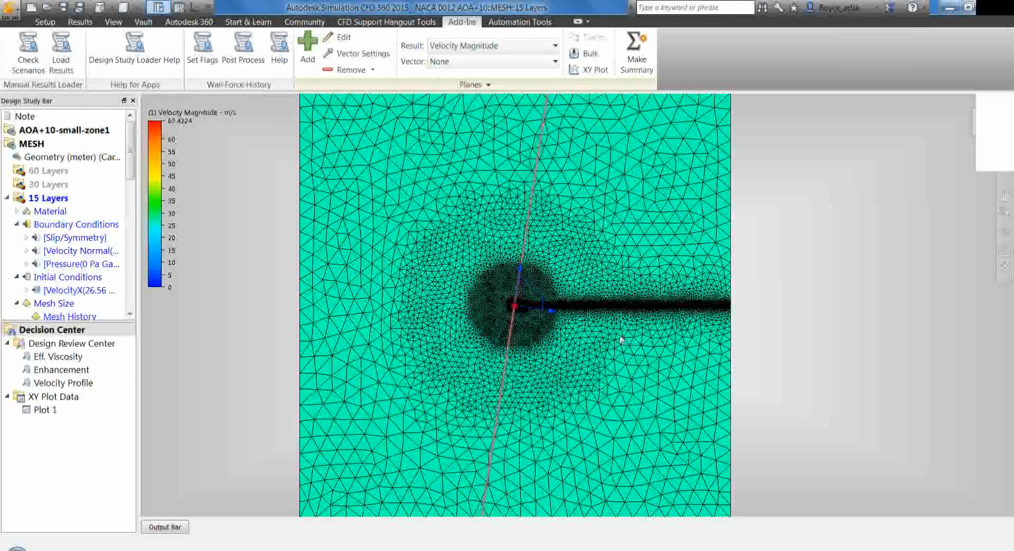
scroll(520, 291, "up", 2)
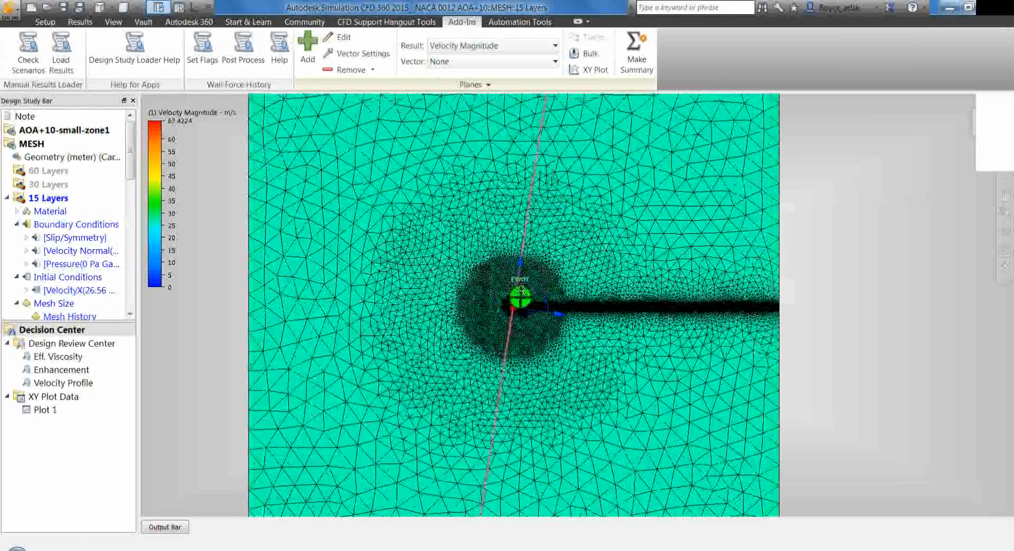
scroll(521, 291, "up", 2)
scroll(502, 306, "up", 2)
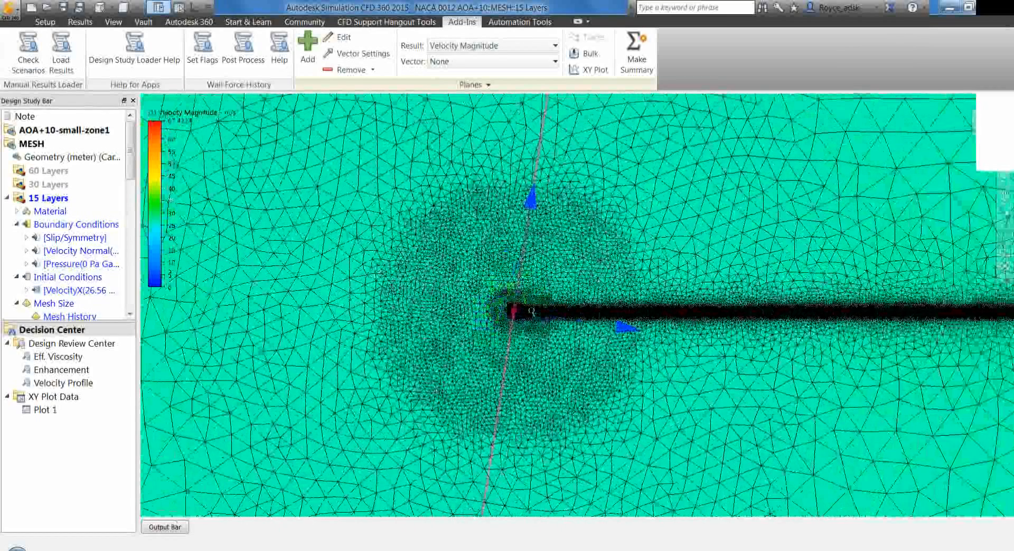
scroll(531, 312, "up", 3)
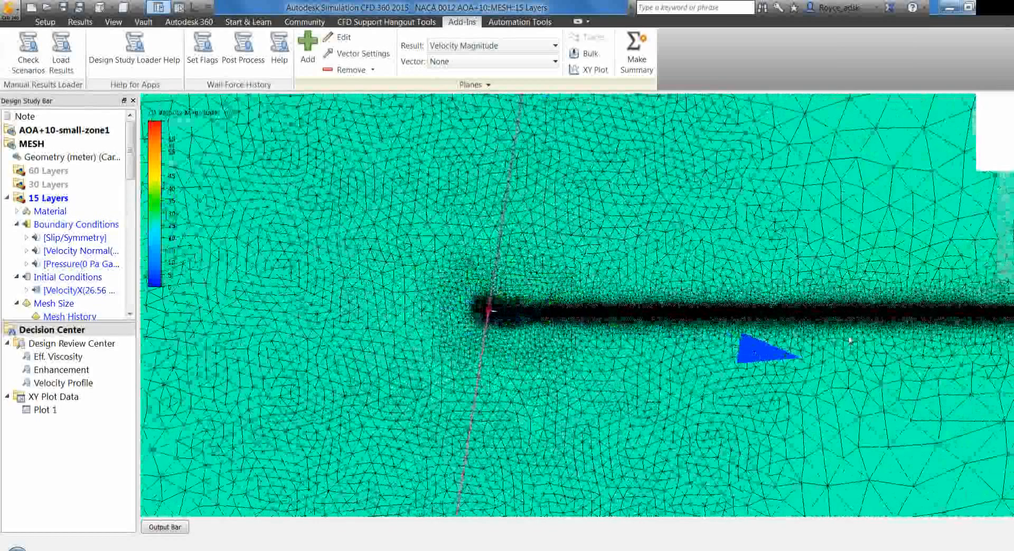
left_click_drag(913, 338, 957, 335)
left_click_drag(843, 305, 878, 302)
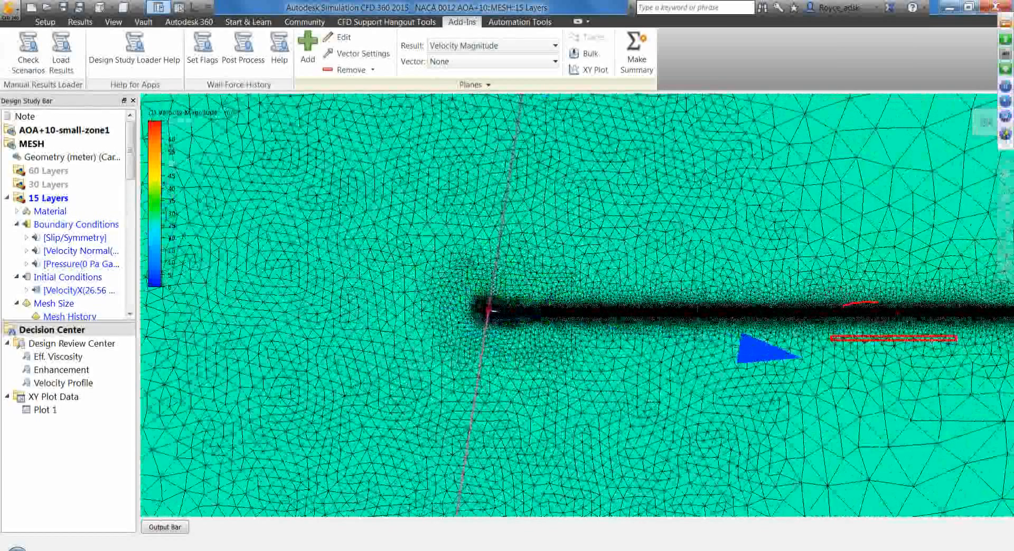
key("Escape")
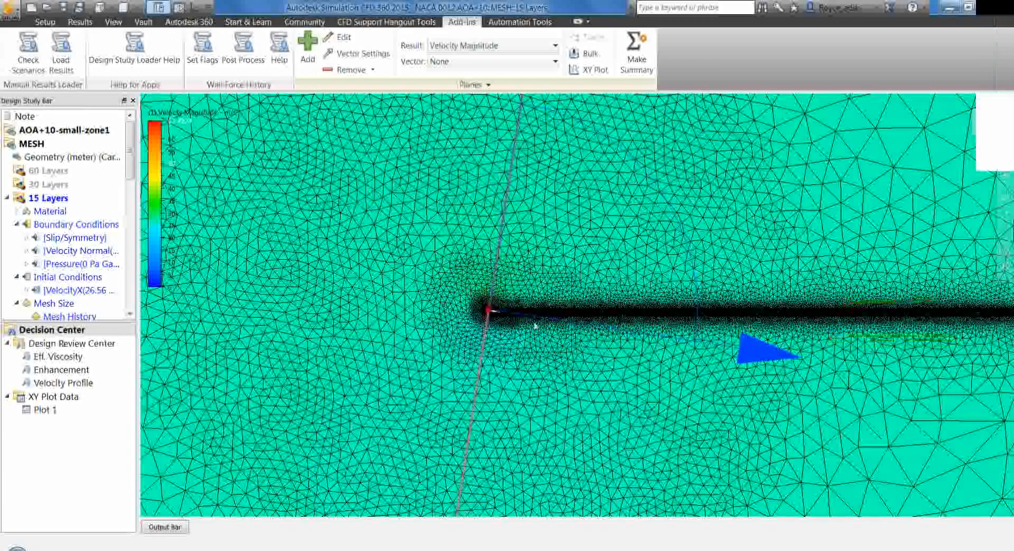
Inspect the layered boundary mesh along the airfoil's nose and collapse the 15 Layers scenario to list the other MESH scenarios
scroll(508, 309, "up", 3)
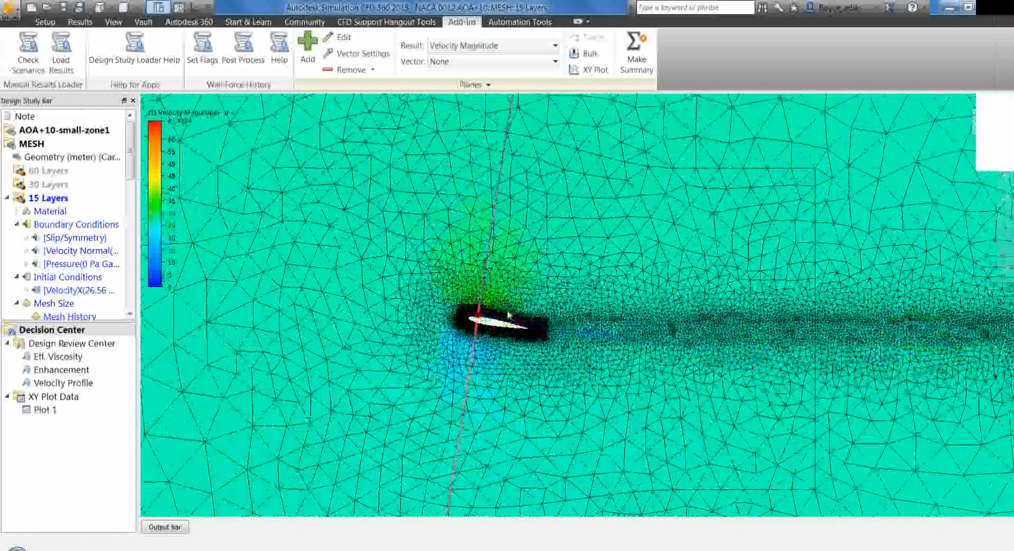
scroll(508, 315, "up", 5)
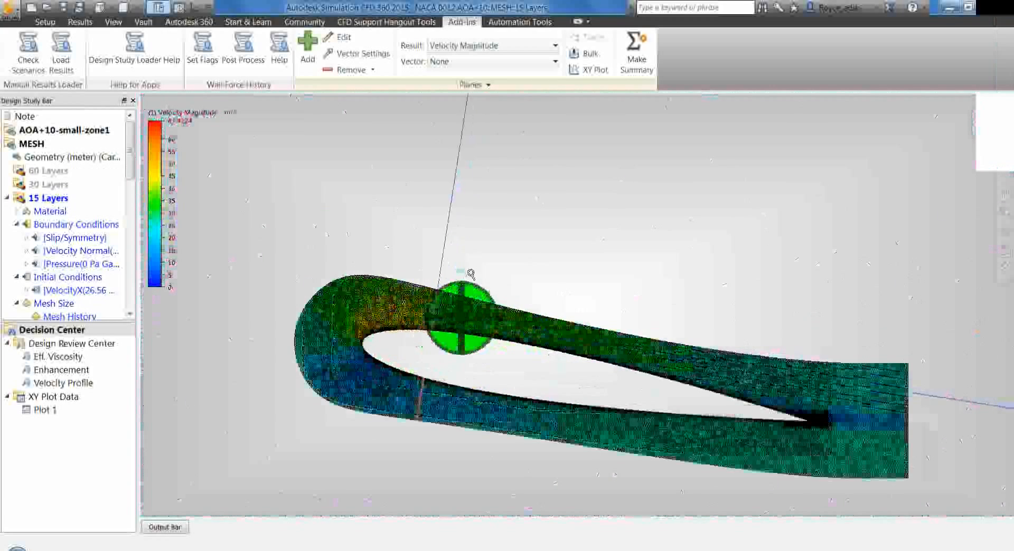
scroll(471, 274, "up", 2)
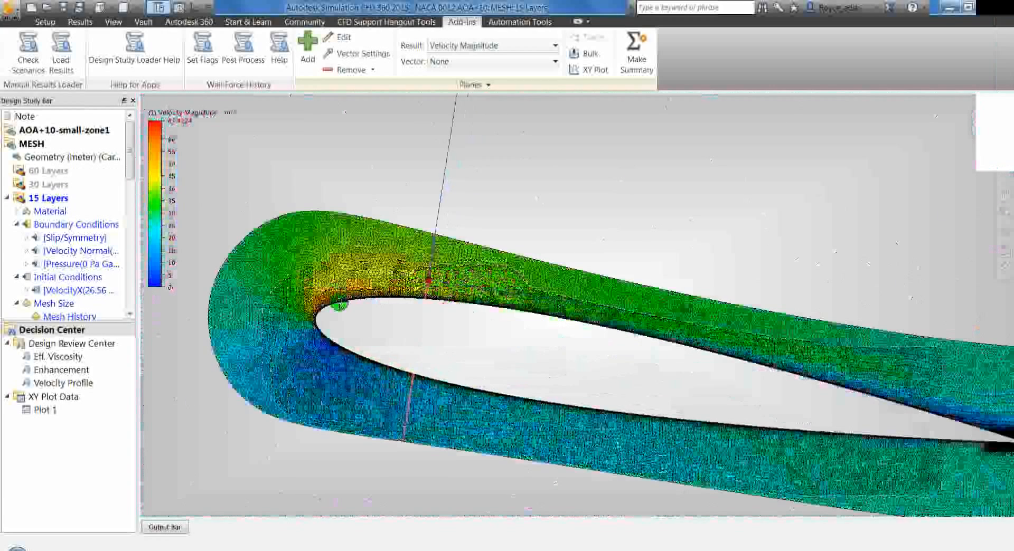
scroll(339, 305, "up", 1)
scroll(339, 305, "up", 3)
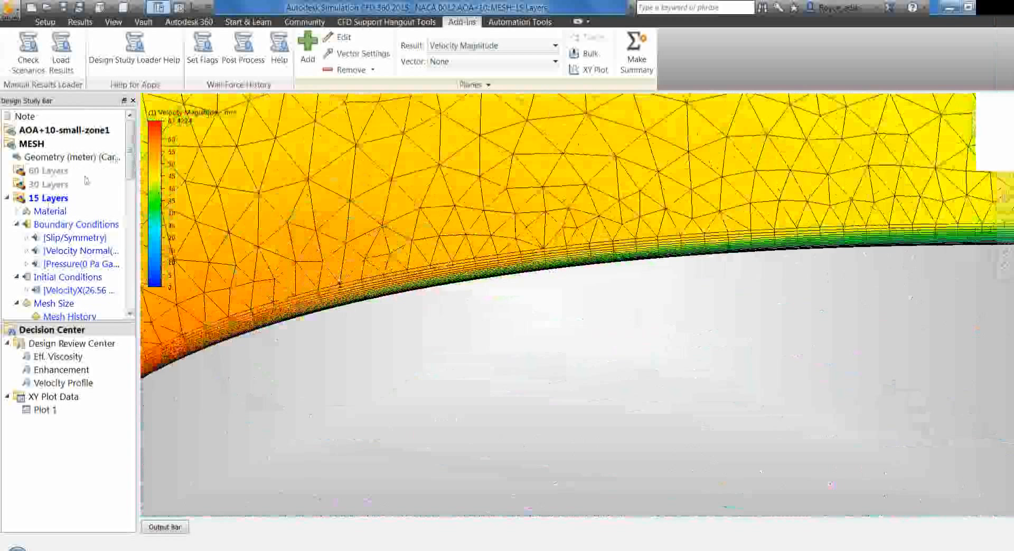
left_click(6, 198)
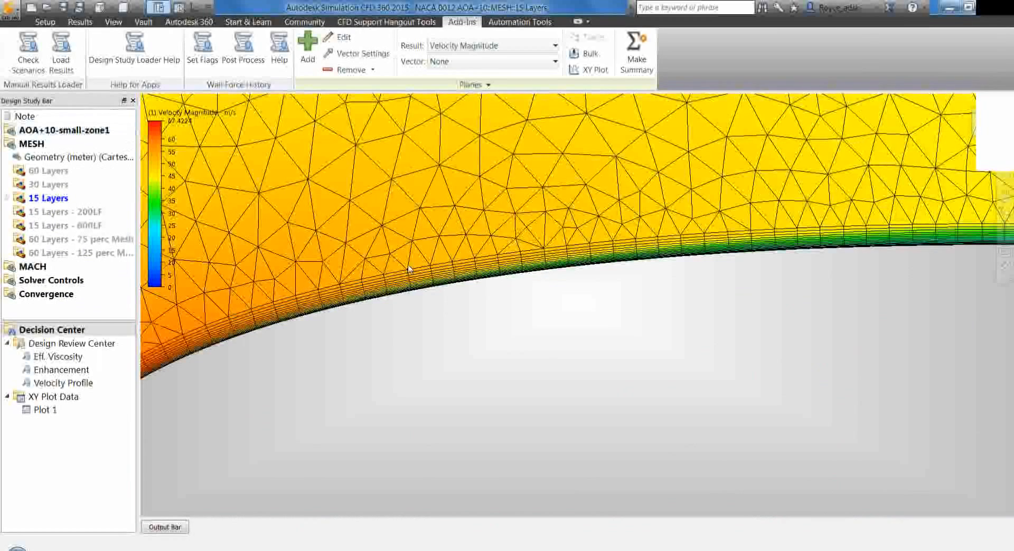
scroll(401, 289, "down", 2)
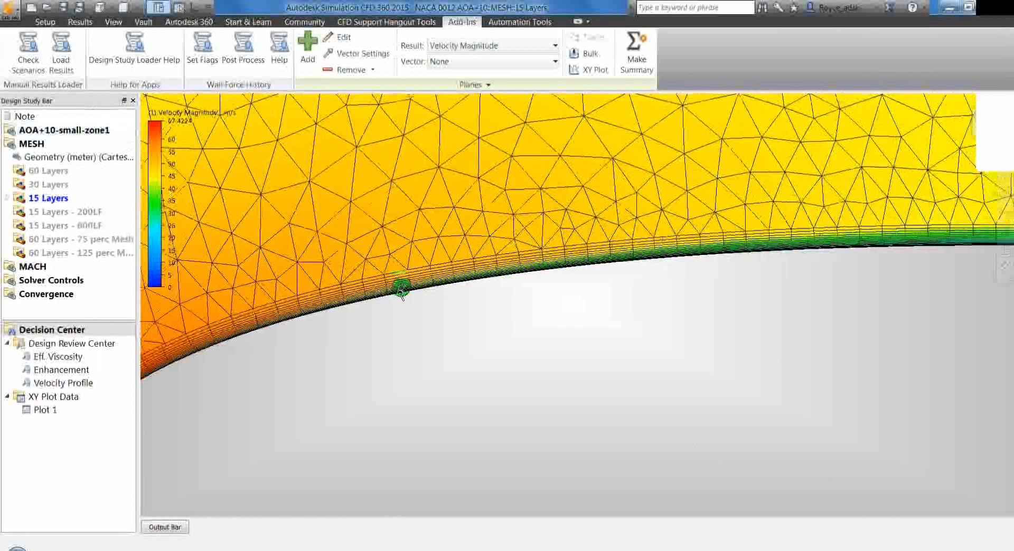
scroll(398, 308, "down", 3)
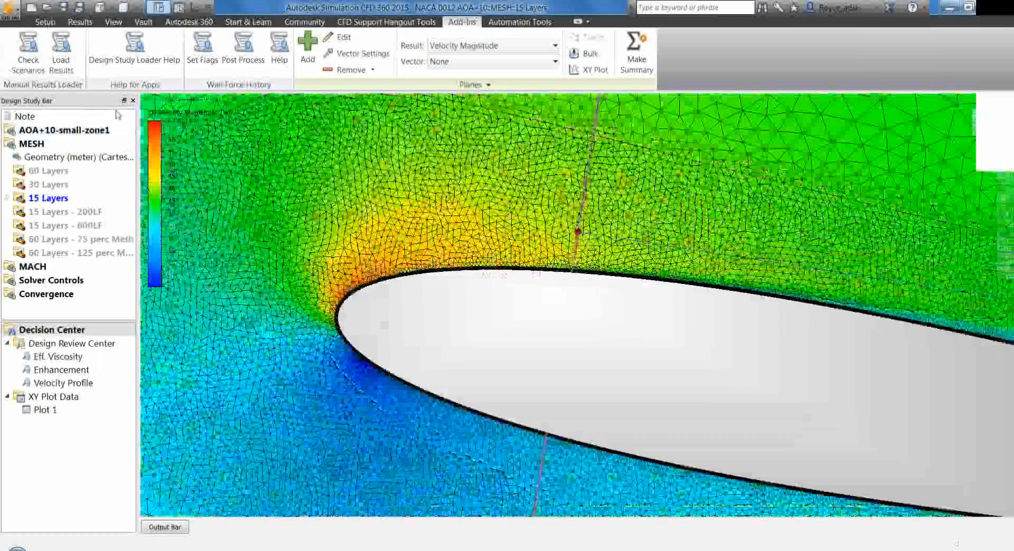
Show the mesh sizing setup with edge selection and inspect the sizes assigned to the airfoil's upper and lower edges
left_click(45, 22)
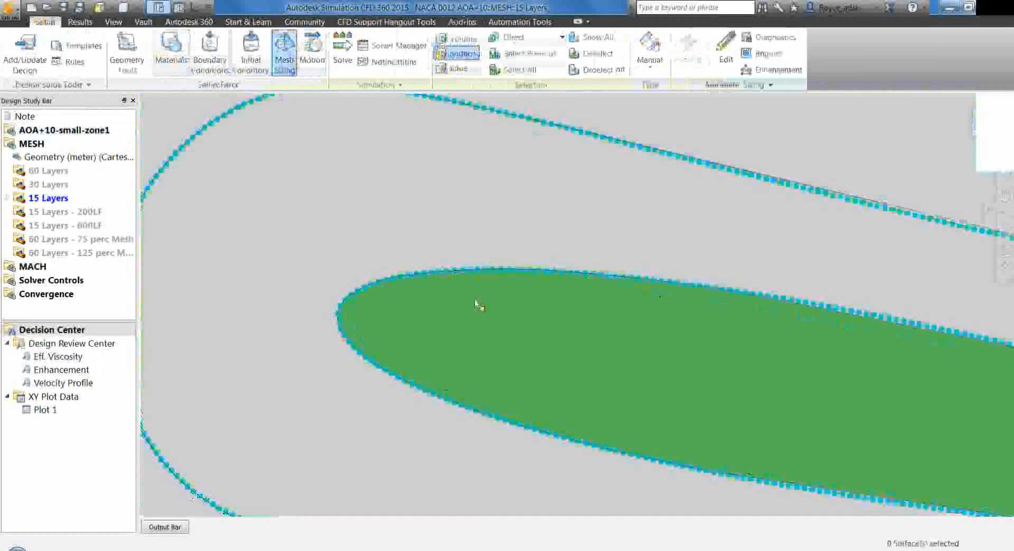
scroll(464, 288, "down", 5)
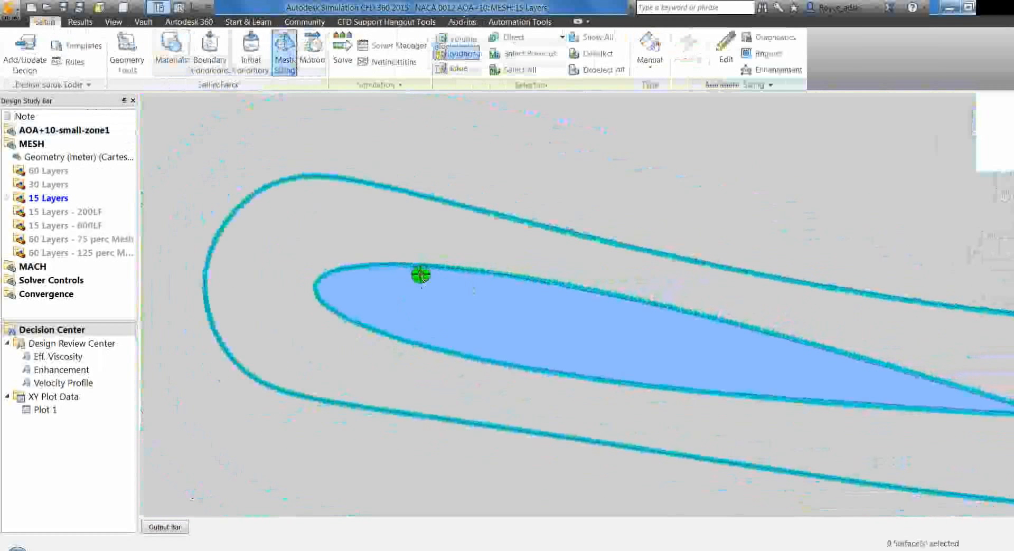
left_click(458, 69)
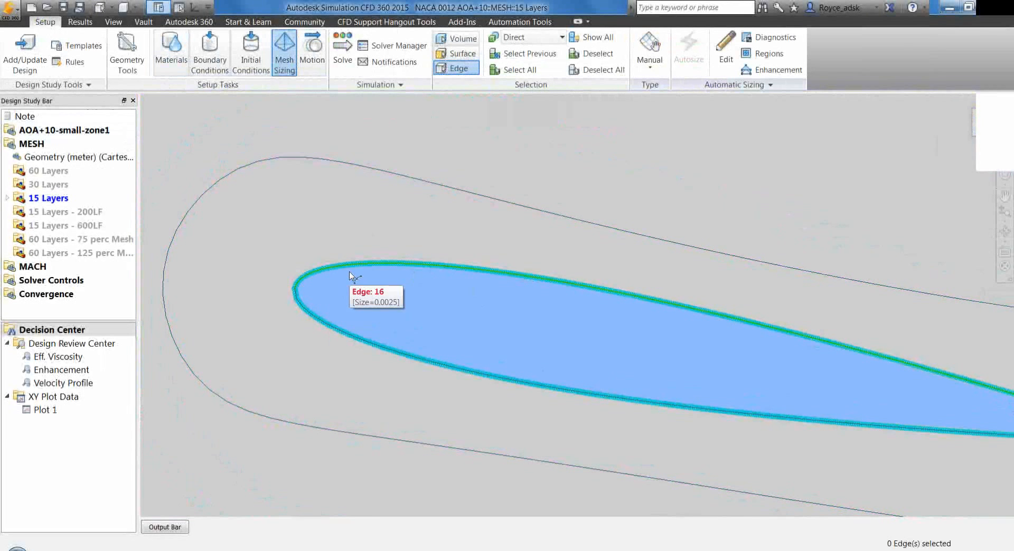
left_click(333, 329)
left_click(326, 279)
left_click(324, 317)
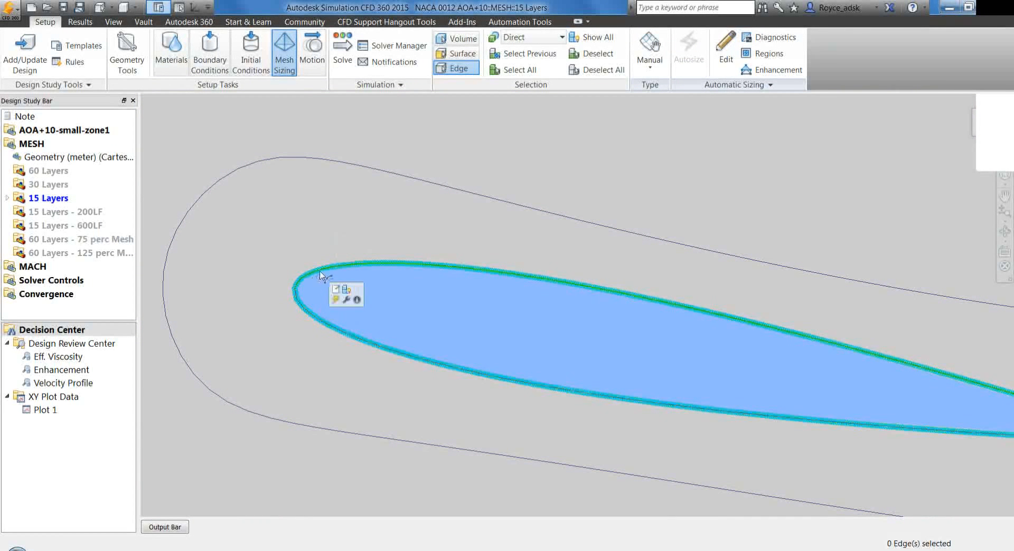
left_click(317, 311)
left_click(312, 285)
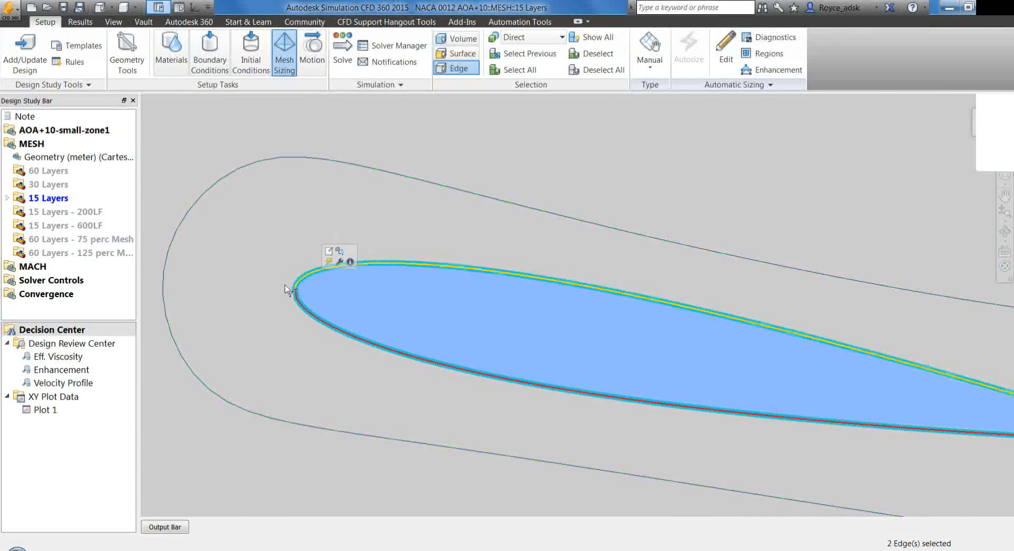
left_click(318, 318)
left_click(365, 272)
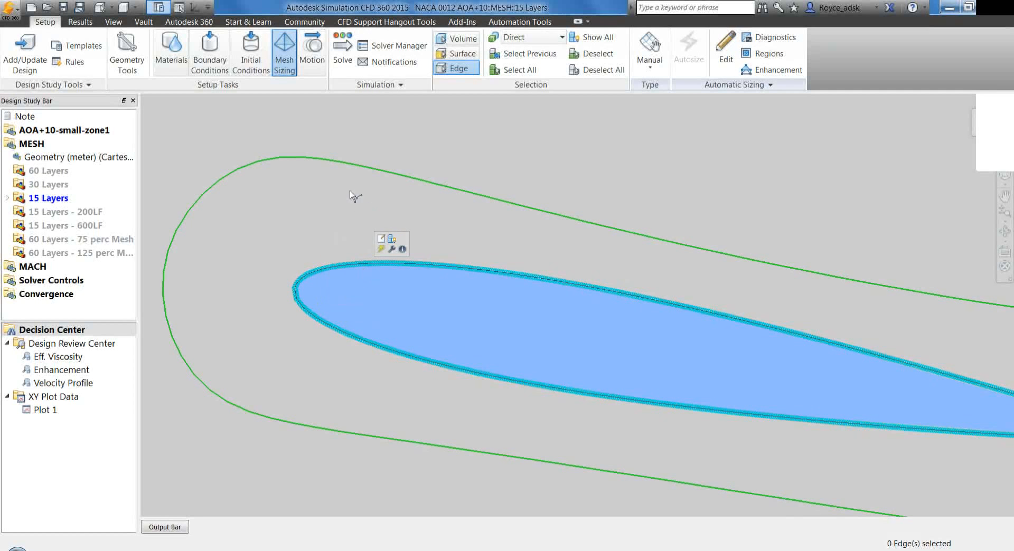
left_click(310, 275)
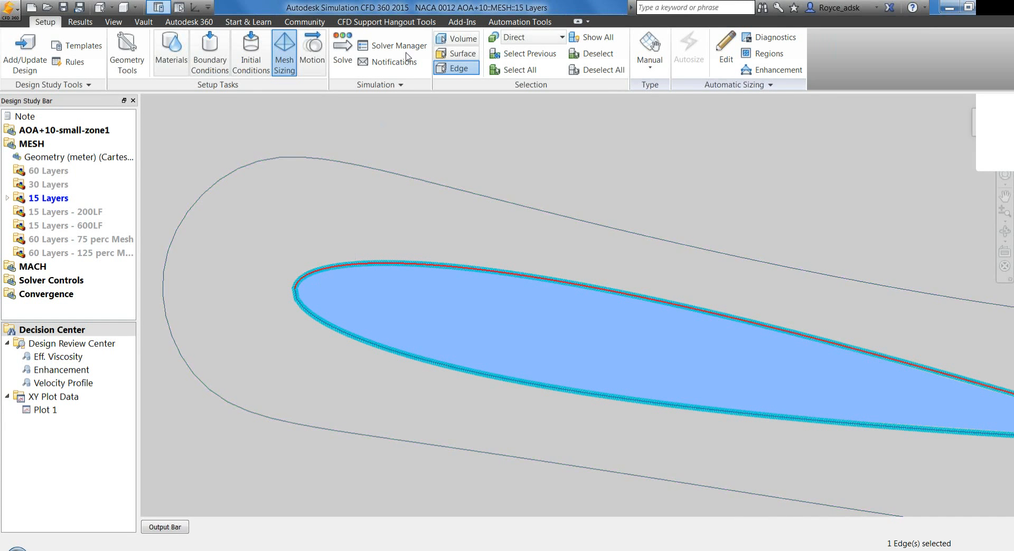
Switch to surface selection and inspect the mesh sizing of the nested surfaces surrounding the airfoil
left_click(453, 58)
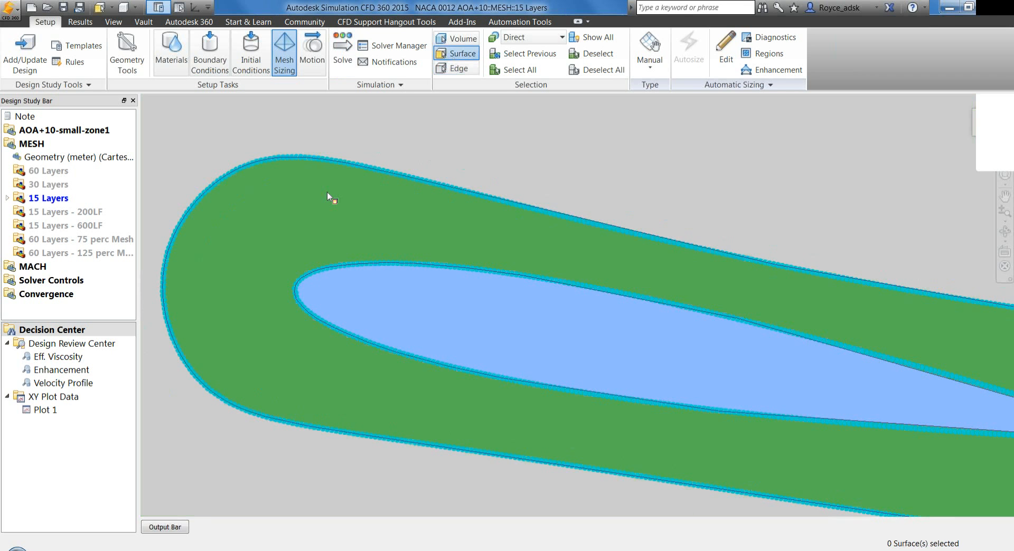
mouse_move(328, 192)
left_click(327, 191)
left_click(301, 218)
scroll(268, 256, "down", 6)
scroll(498, 300, "down", 5)
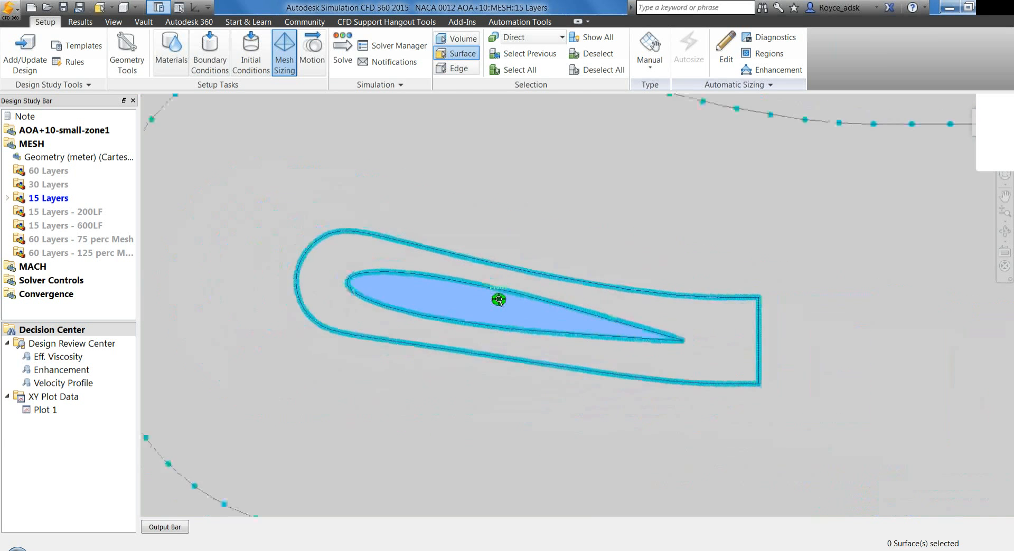
scroll(456, 288, "down", 5)
scroll(458, 288, "down", 5)
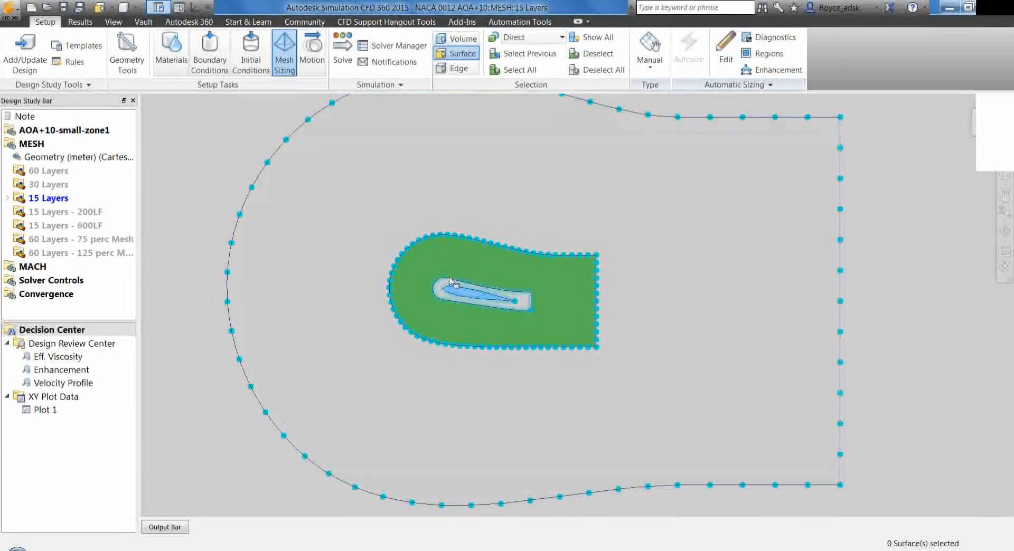
scroll(447, 279, "up", 5)
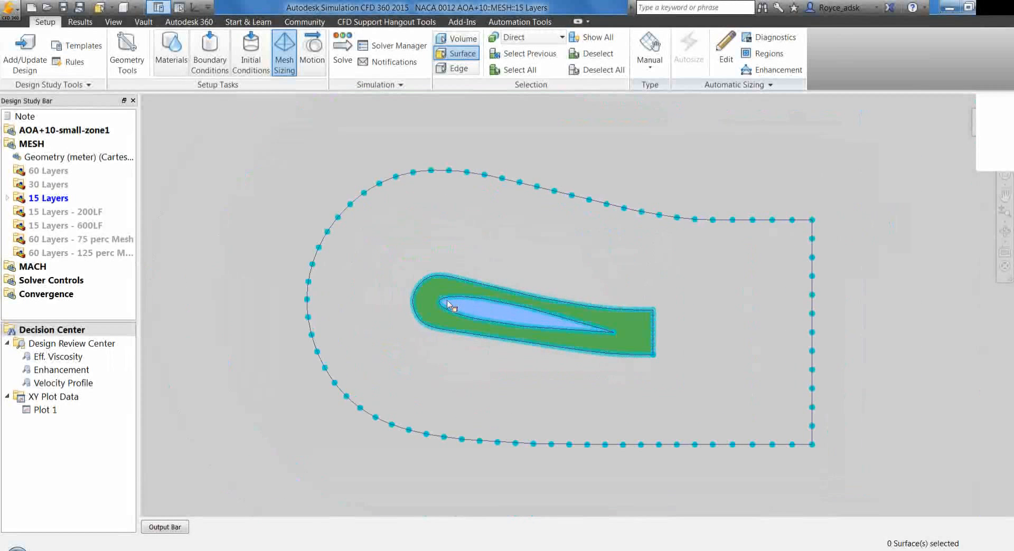
scroll(446, 277, "up", 2)
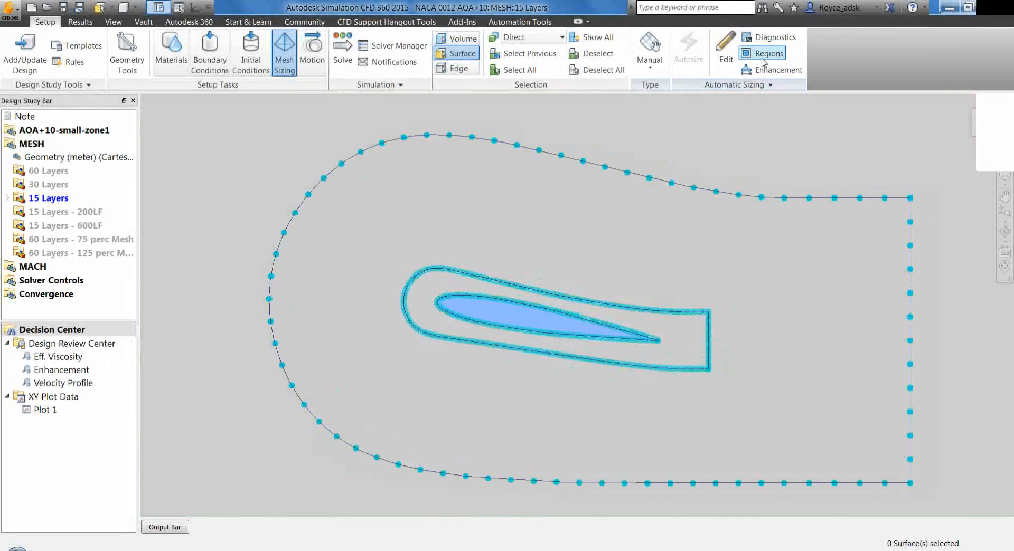
Open the mesh refinement regions, examine the sphere and box regions around the airfoil, trailing edge and wake, and close the dialog
left_click(765, 60)
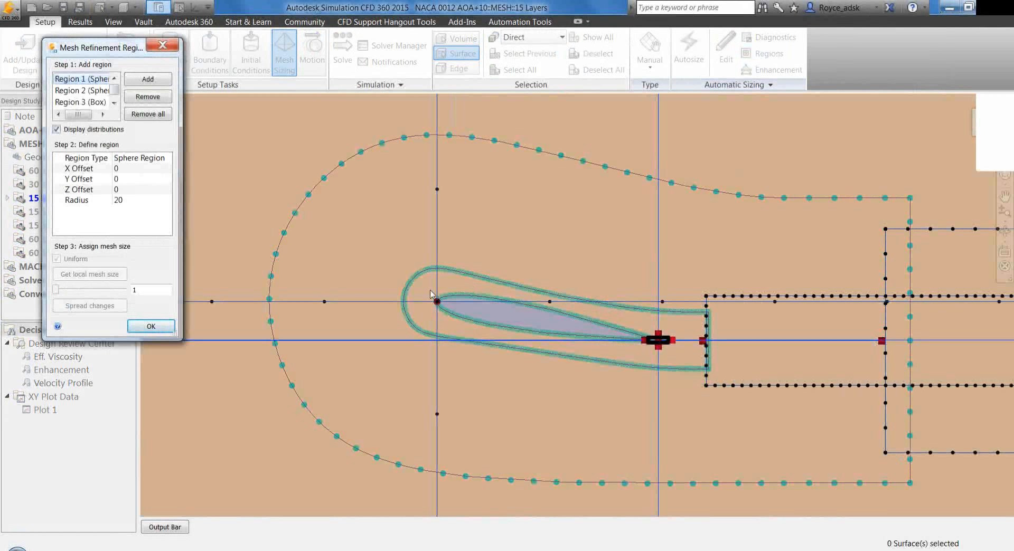
scroll(430, 291, "down", 5)
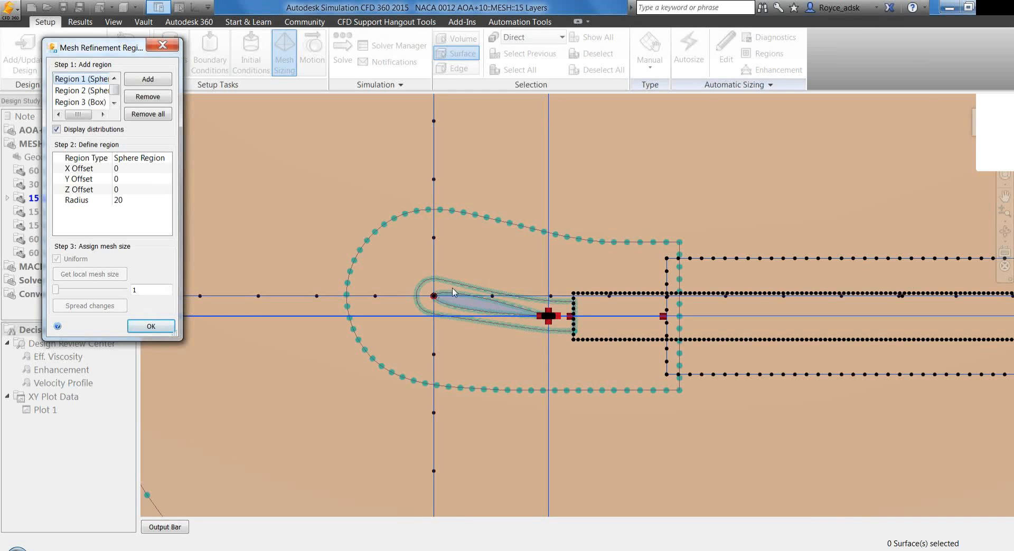
scroll(434, 297, "up", 2)
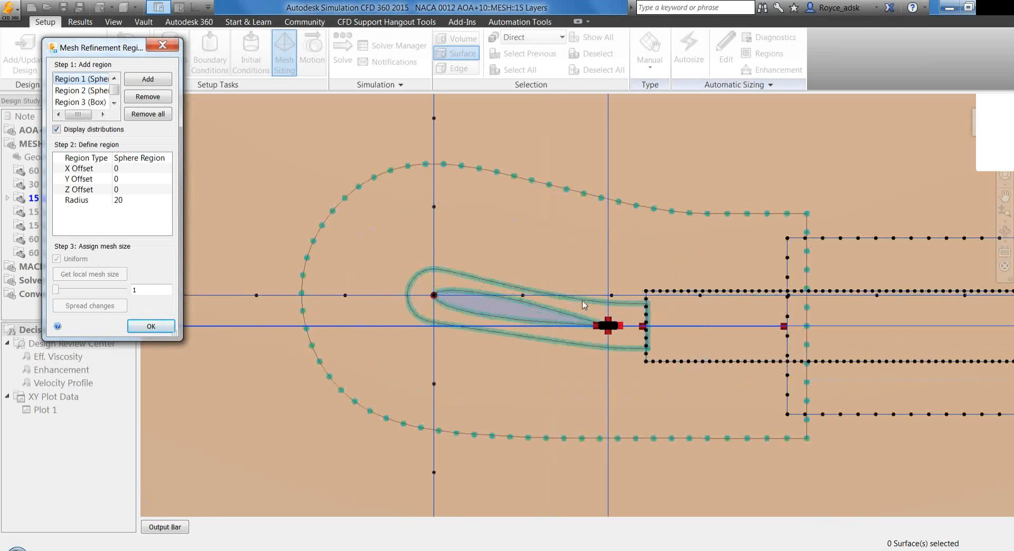
scroll(623, 340, "up", 5)
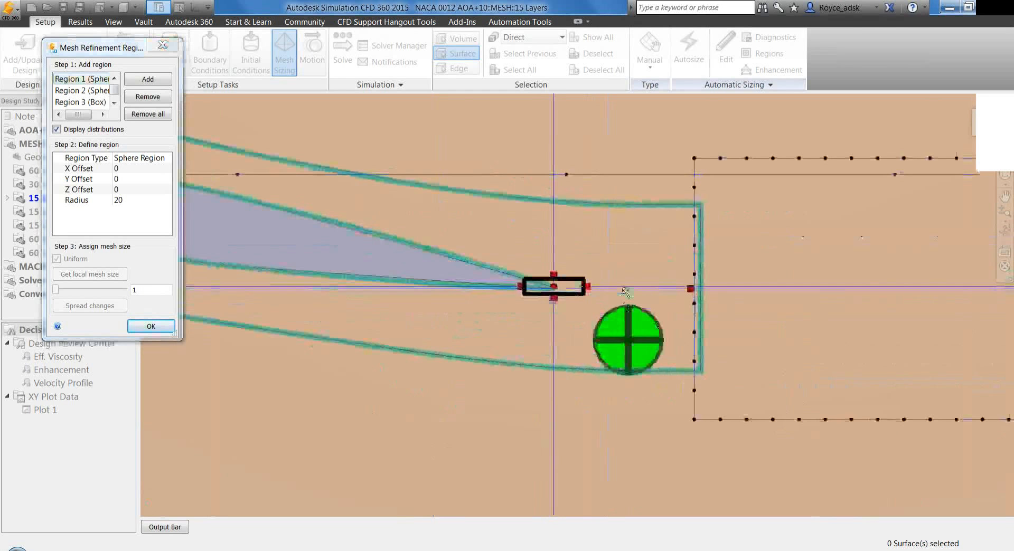
scroll(591, 297, "up", 5)
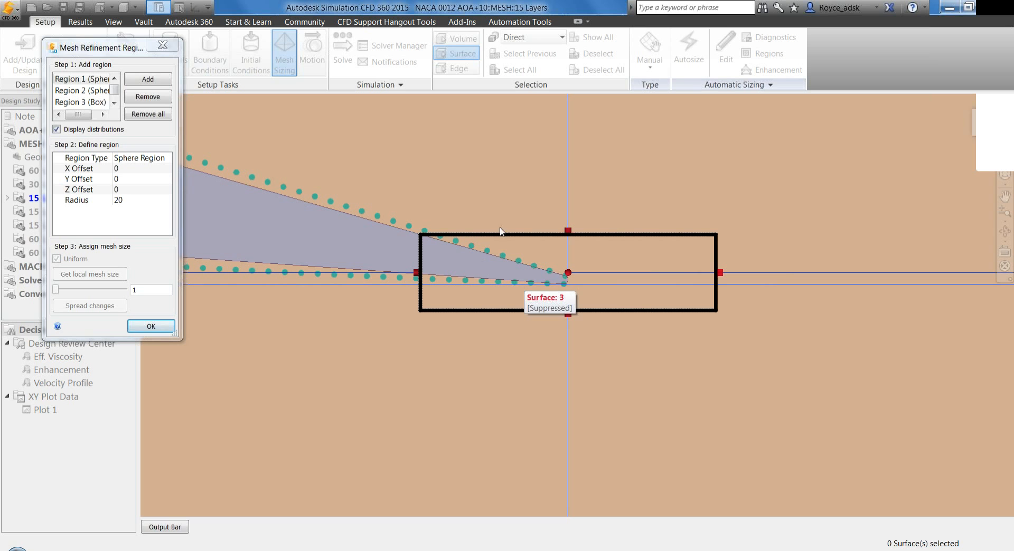
left_click_drag(115, 91, 114, 96)
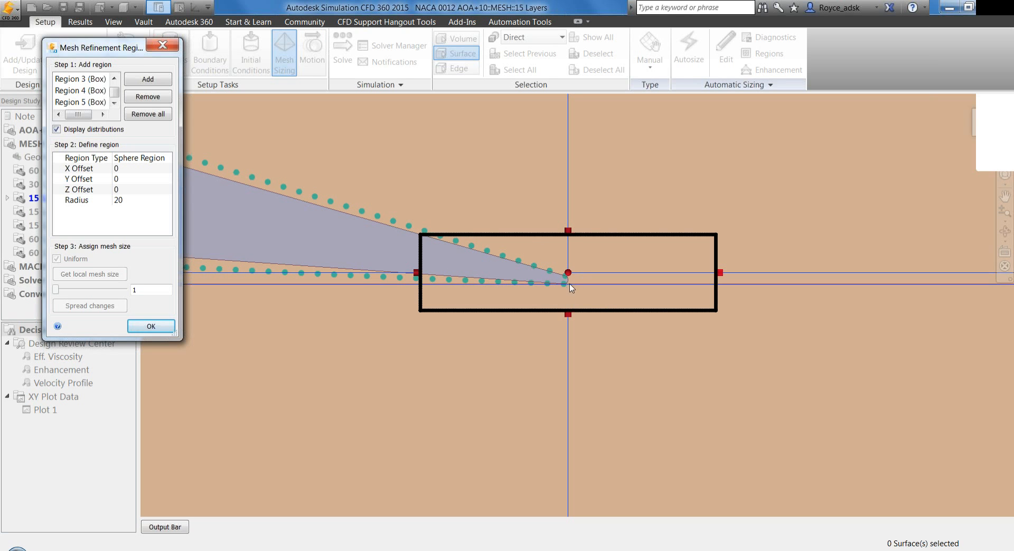
left_click(161, 47)
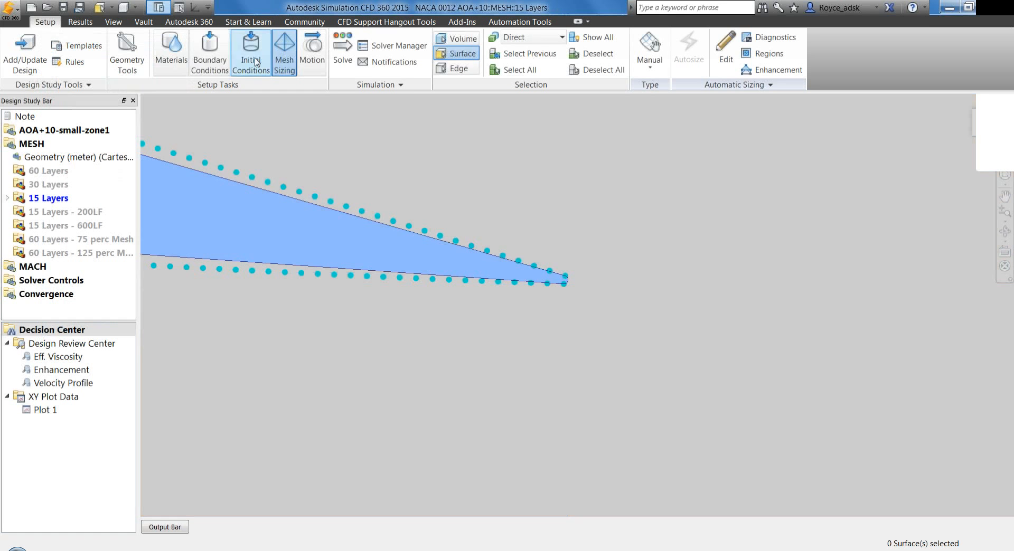
Display the boundary conditions on the whole domain's outer edges, followed by the initial conditions
left_click(210, 58)
scroll(437, 266, "down", 5)
middle_click_drag(339, 248, 465, 253)
scroll(466, 253, "down", 8)
middle_click_drag(437, 308, 487, 352)
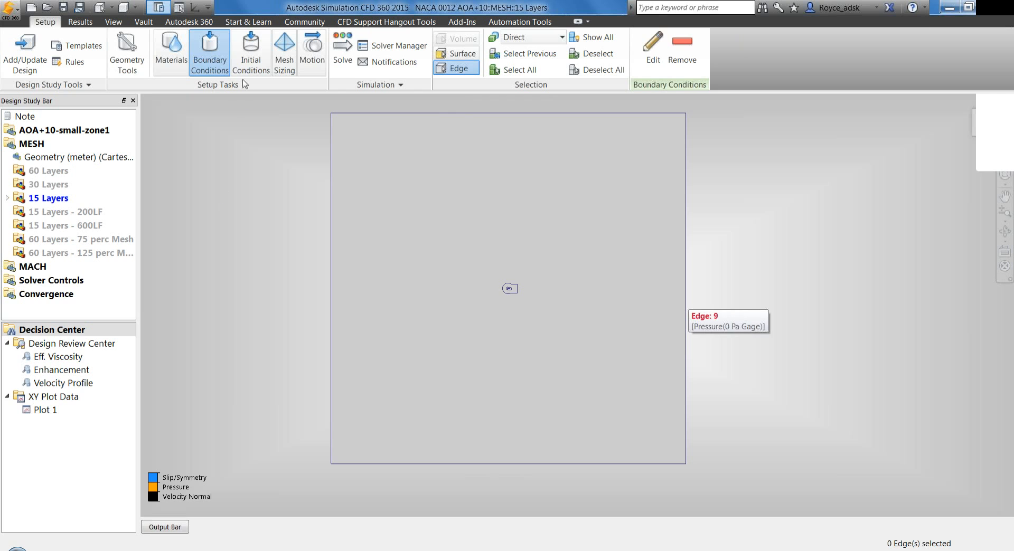
left_click(242, 57)
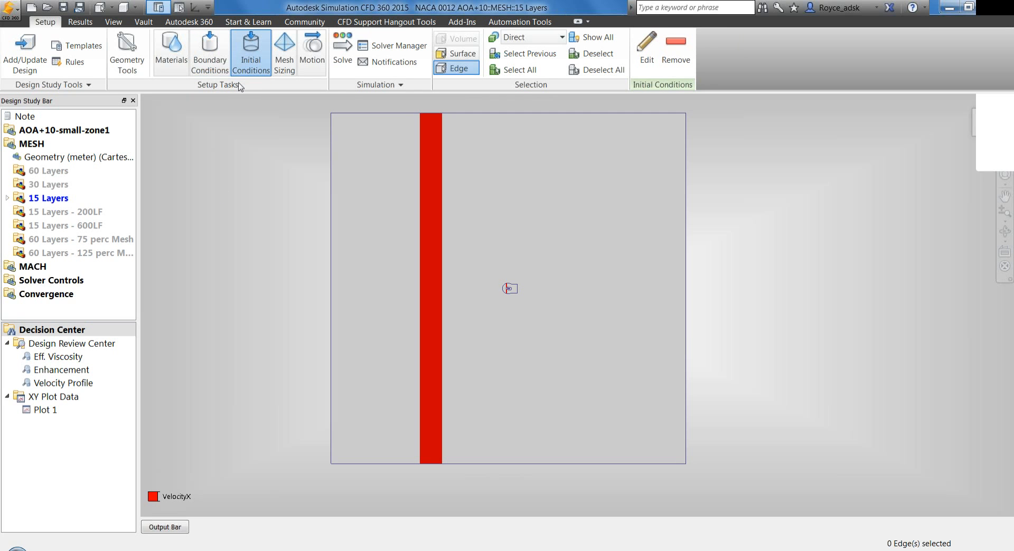
Switch to surface selection, inspect the initial velocity on the strip ahead of the airfoil, and display the material assignments
left_click(457, 54)
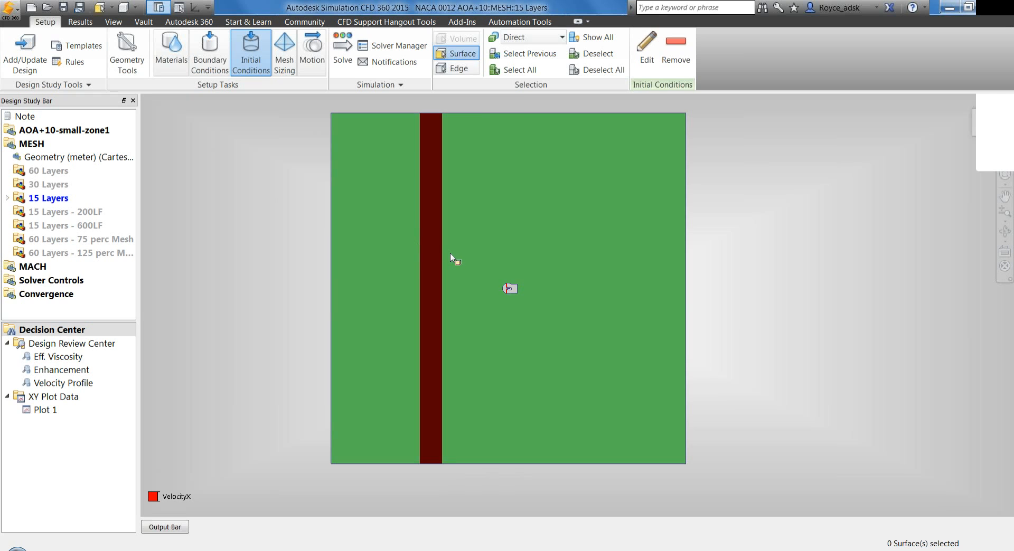
mouse_move(451, 256)
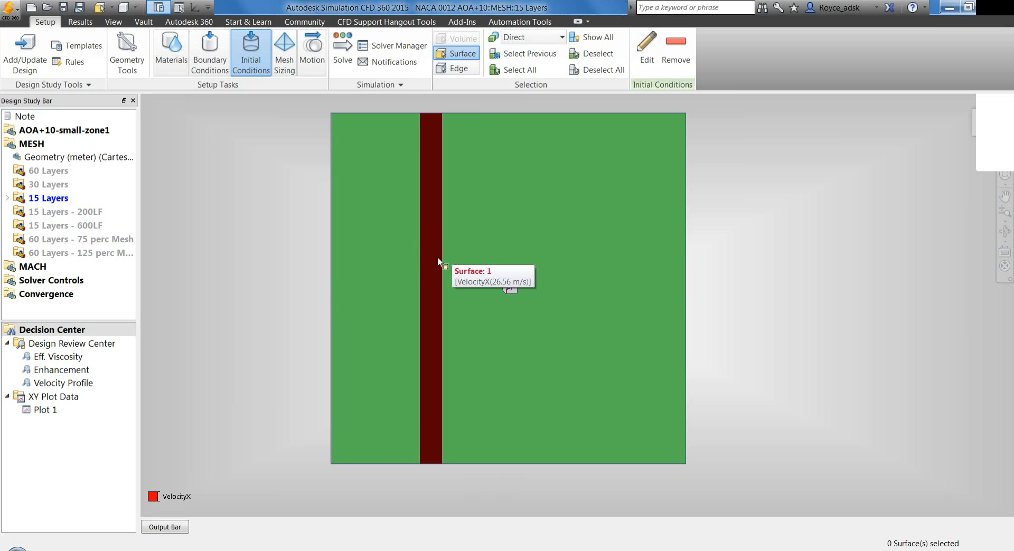
mouse_move(514, 292)
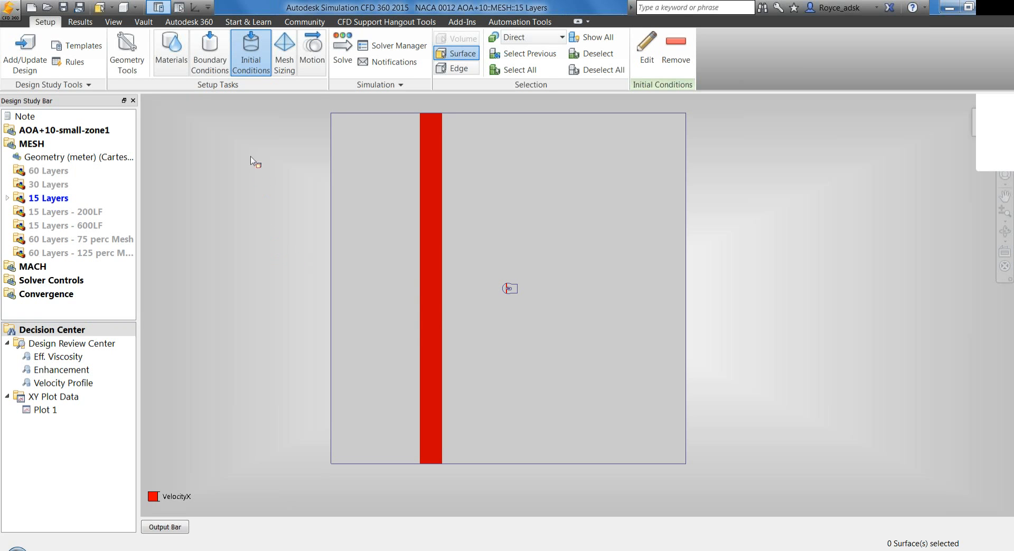
left_click(179, 64)
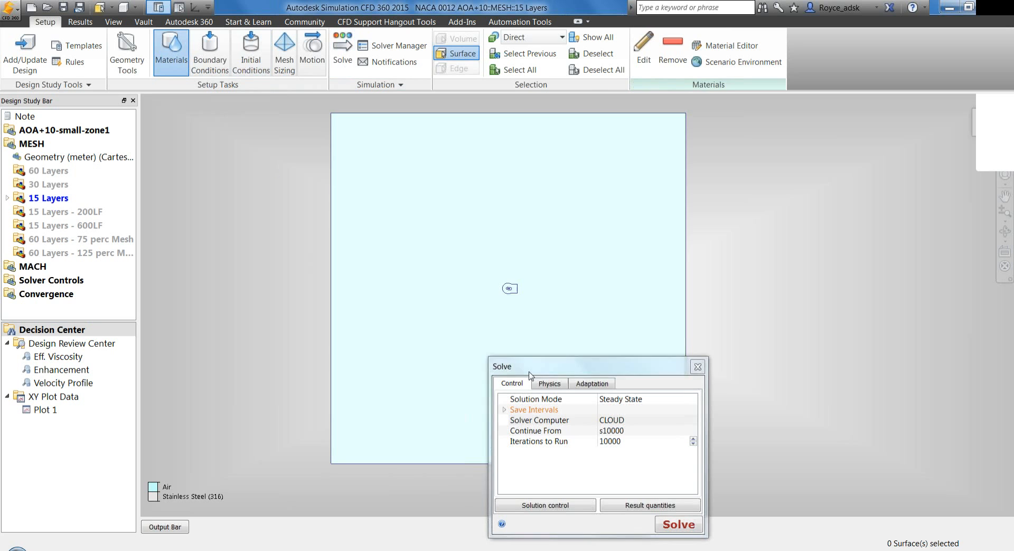
Open the solution controls from the solve settings, inspect the advection scheme options, and cancel out of them
left_click_drag(523, 367, 406, 220)
left_click(444, 362)
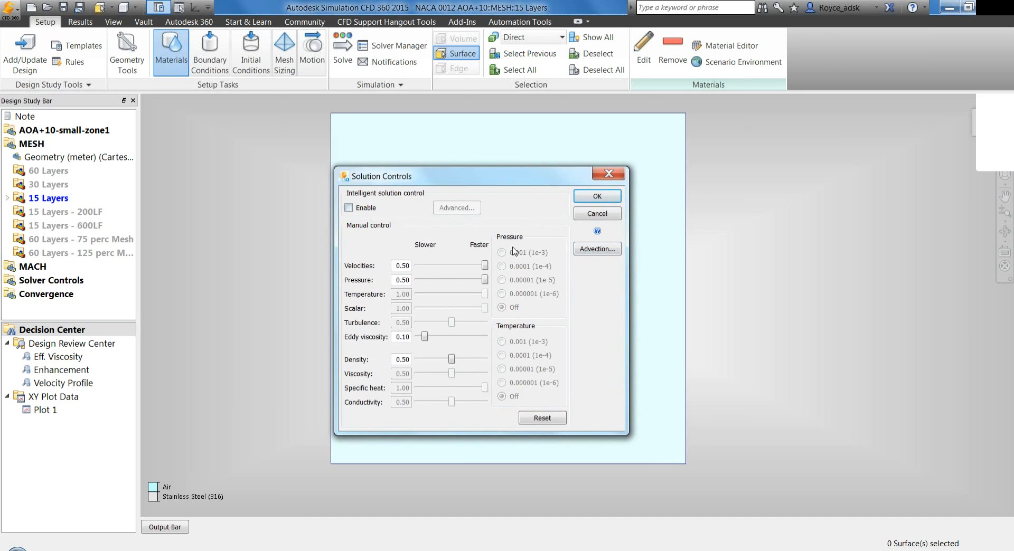
left_click(600, 250)
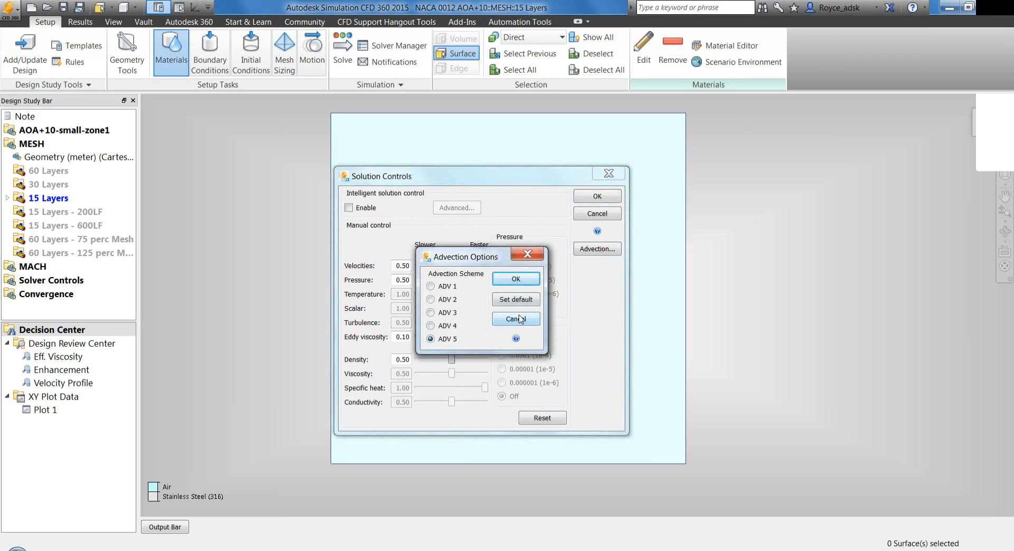
left_click(516, 320)
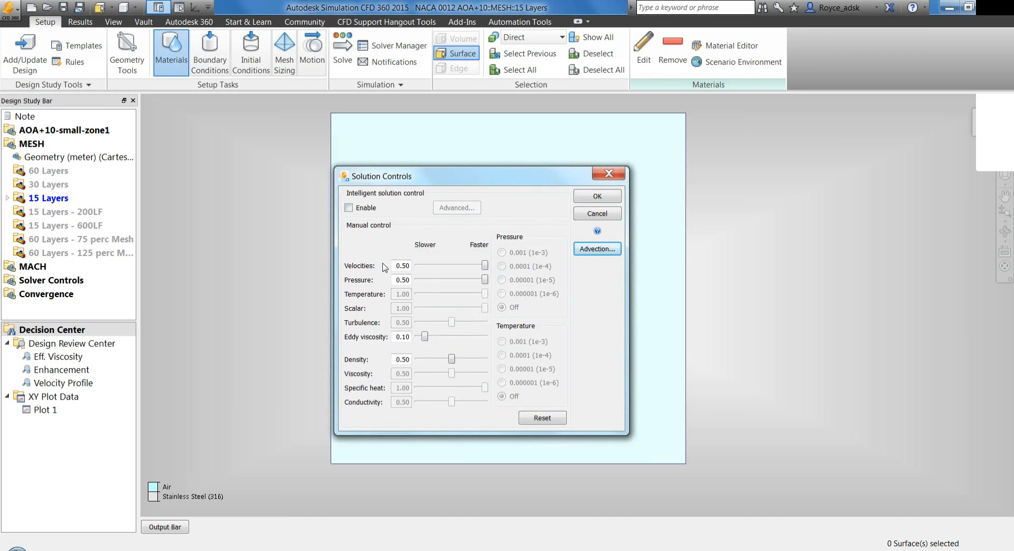
Enable intelligent solution control, try editing the advanced convergence criteria individually, and discard the solution control changes
left_click(349, 208)
left_click(459, 211)
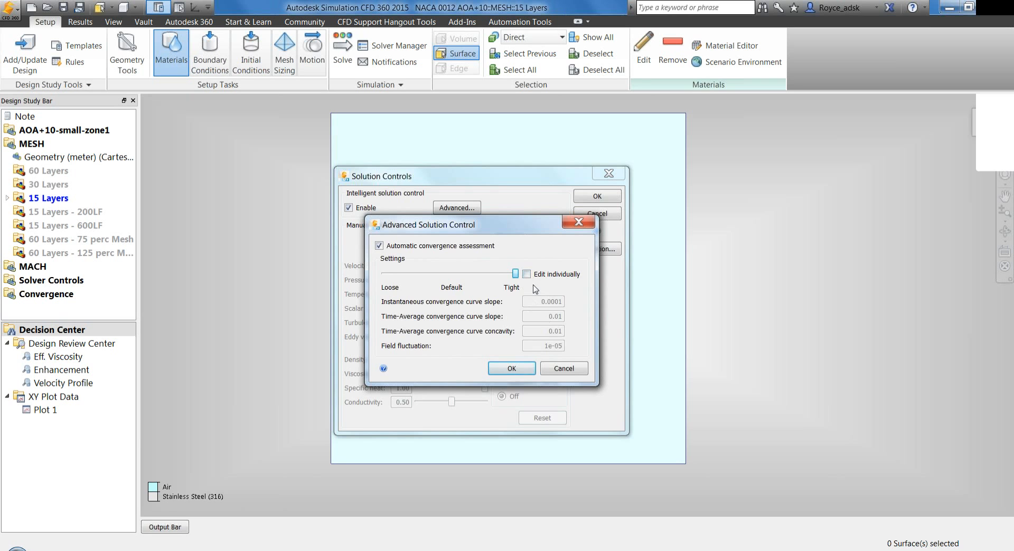
left_click(527, 274)
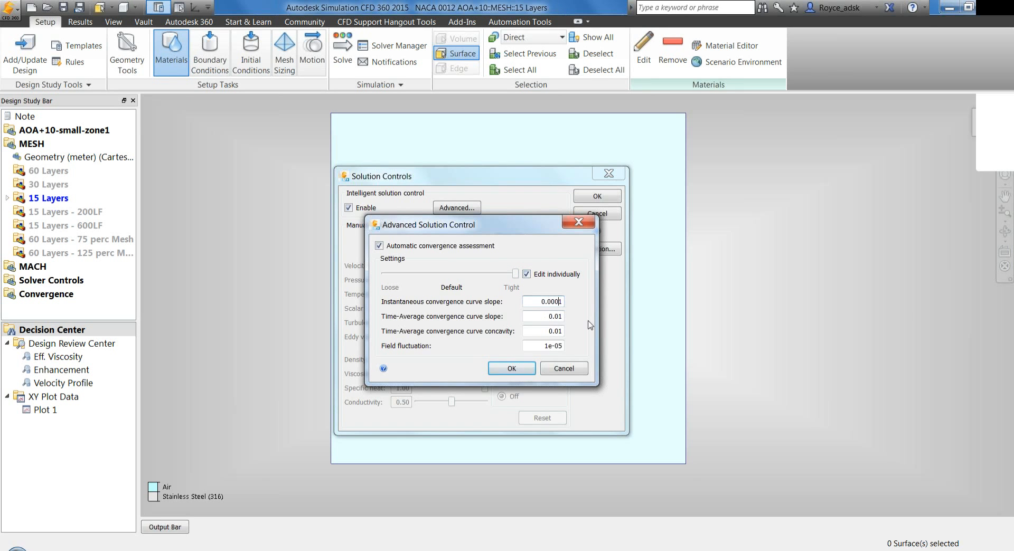
left_click(560, 316)
type("0")
left_click_drag(560, 349, 576, 354)
left_click_drag(560, 347, 572, 366)
left_click(569, 370)
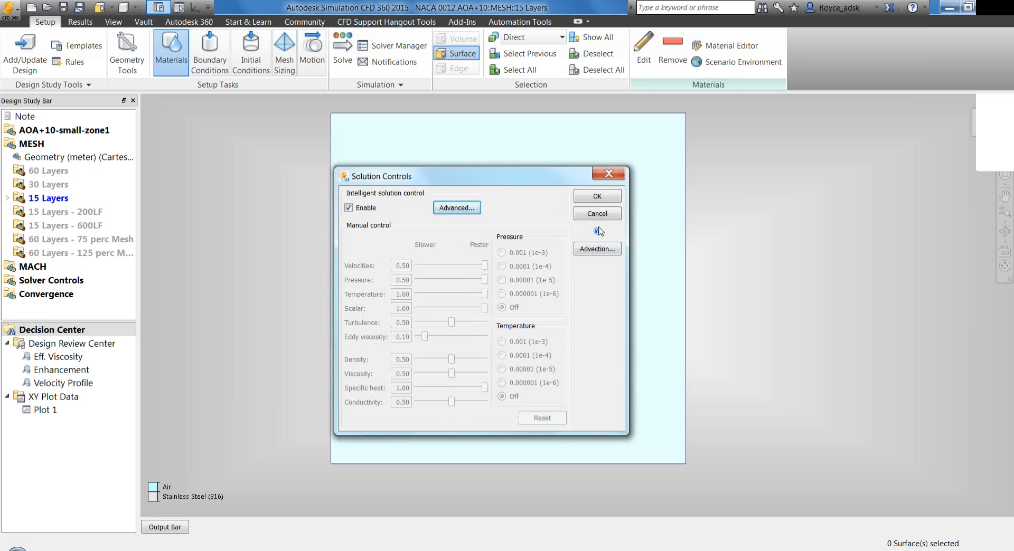
left_click(596, 215)
left_click(587, 212)
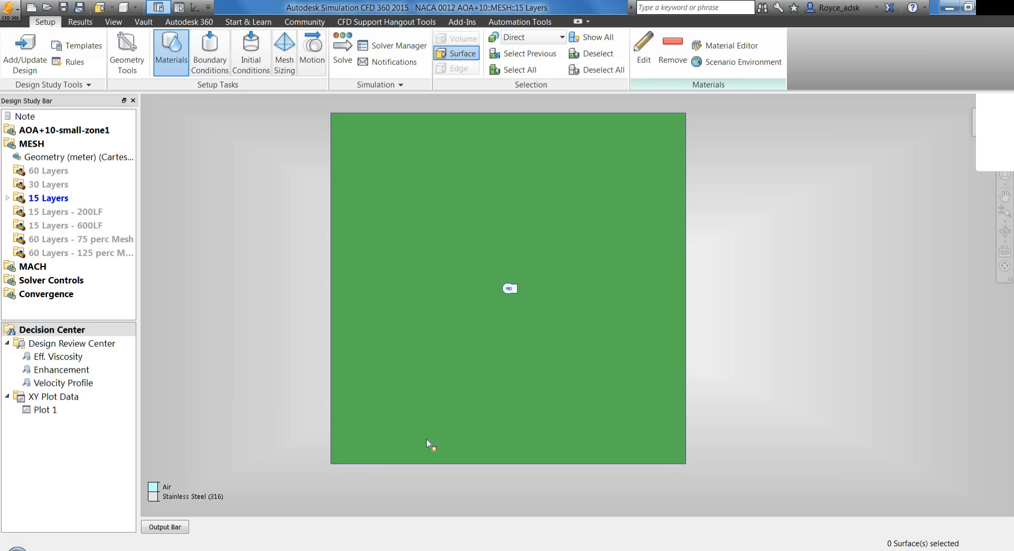
Switch to the NACA0012 presentation in PowerPoint and enlarge the notes of the potential model sensitivities slide to read them
key("alt+Tab")
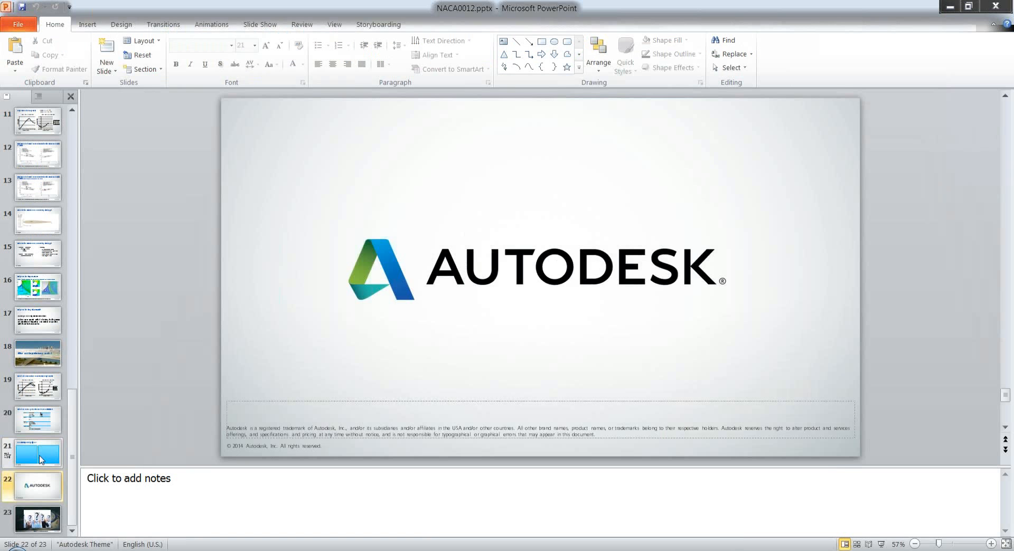
left_click(39, 456)
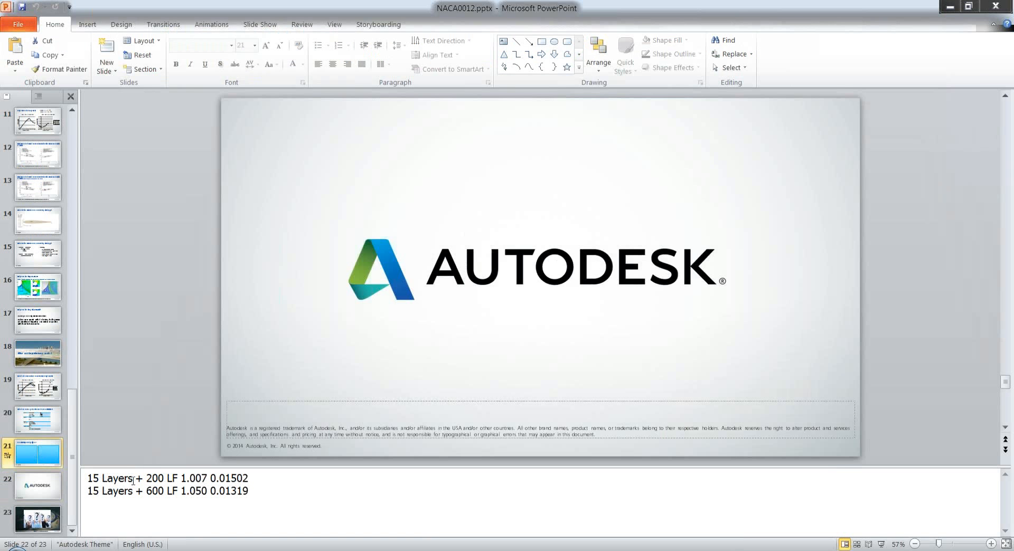
key("Up")
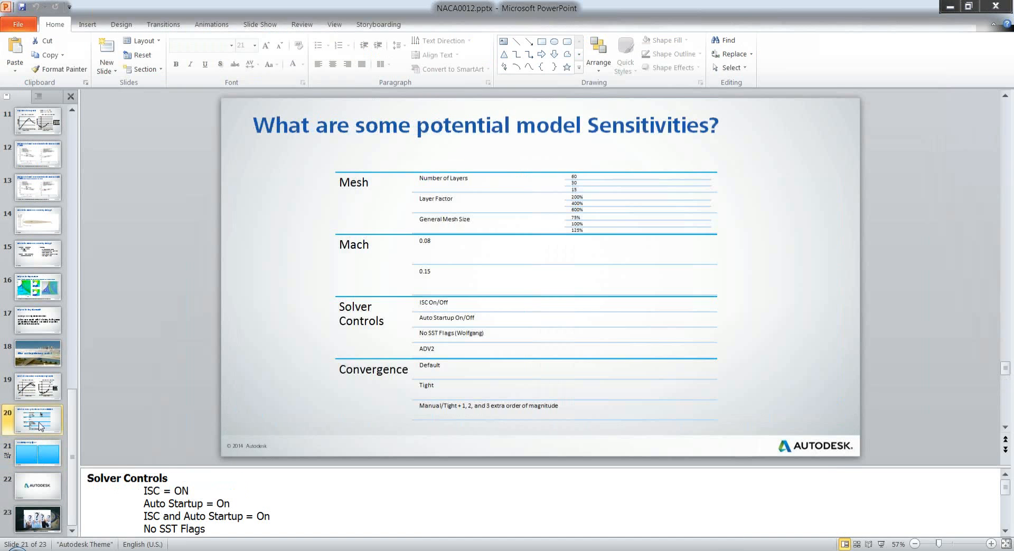
left_click_drag(177, 468, 193, 347)
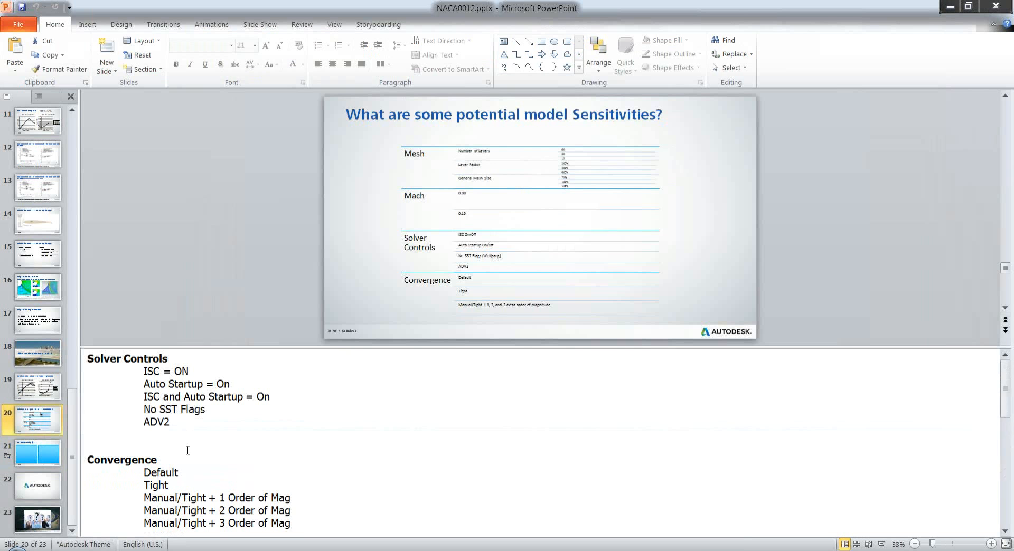
Check the notes of the "Sensitivity Study @ 10°" slide, restore the slide's size, view slide 19, and return to Autodesk Simulation CFD
left_click(58, 456)
left_click(145, 475)
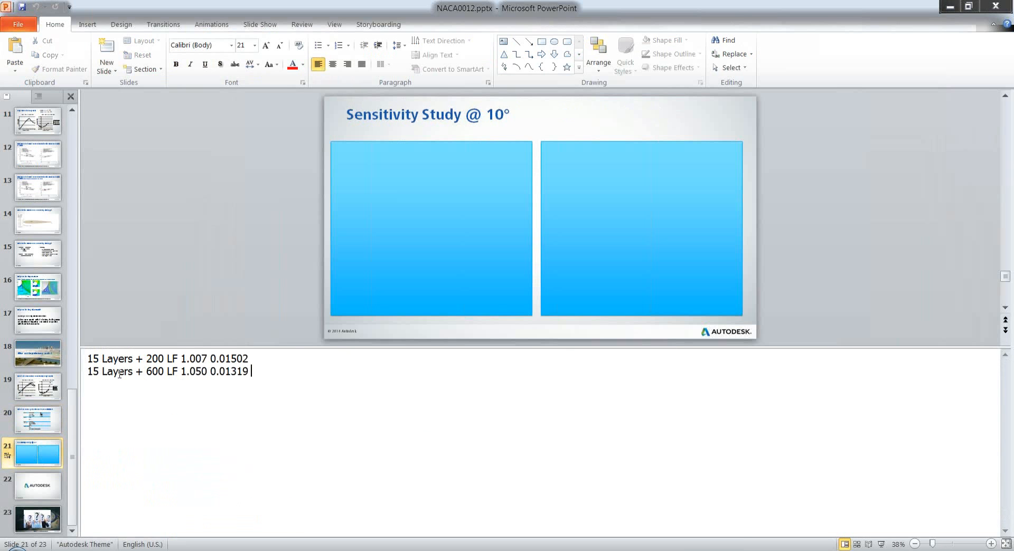
left_click_drag(134, 347, 88, 462)
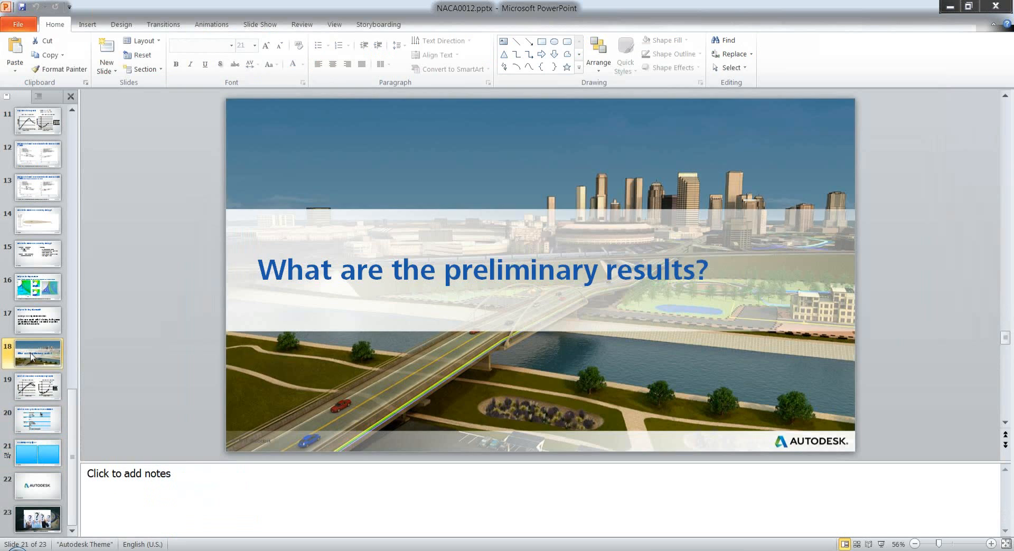
left_click(31, 384)
left_click(952, 12)
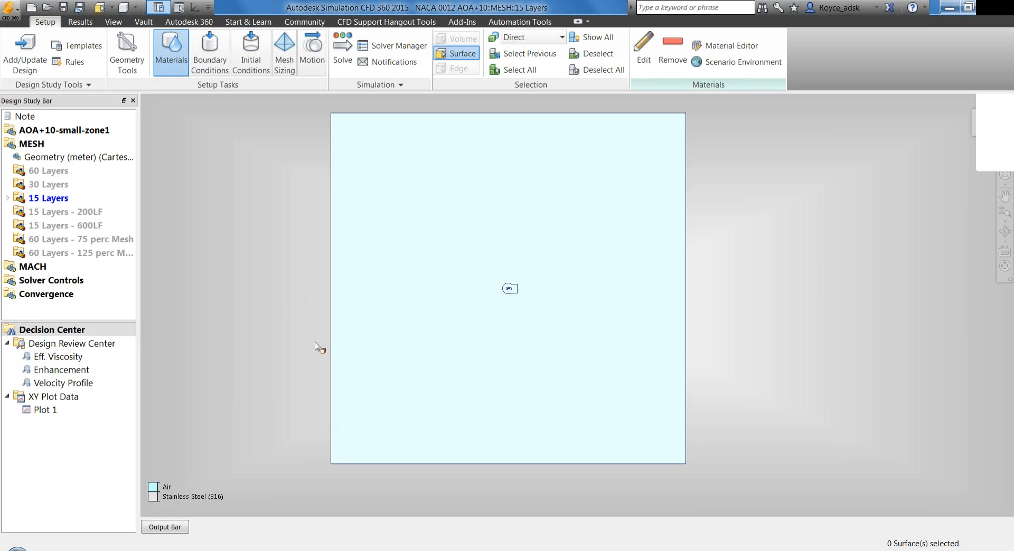
key("alt+Tab")
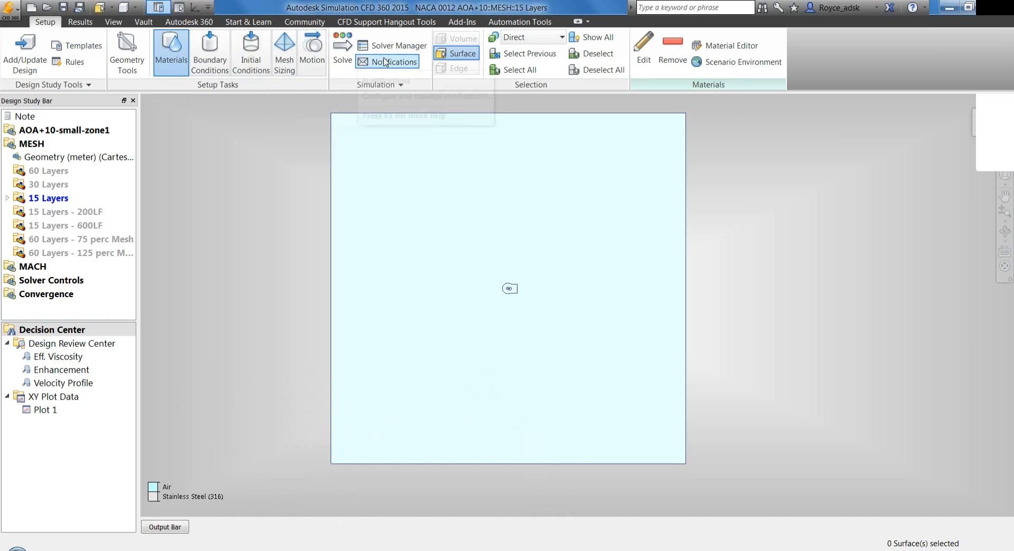
Open the solve settings, inspect the physics options for flow compressibility and heat transfer, and close the dialog
left_click(343, 51)
left_click(291, 380)
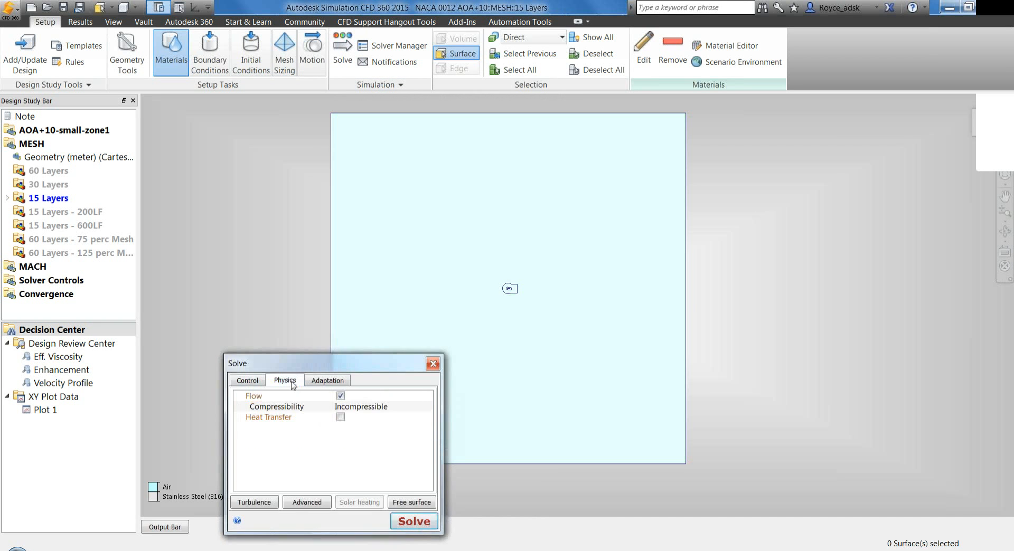
left_click_drag(306, 364, 306, 297)
left_click(434, 298)
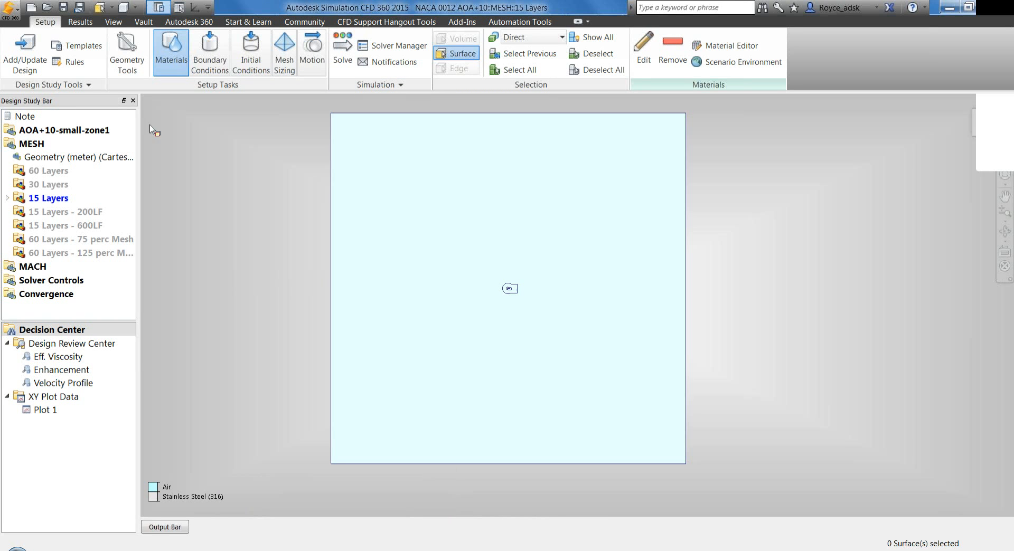
Open the Flag Manager, enlarge its window and widen the flag name column to show the full names
left_click(58, 85)
left_click(90, 100)
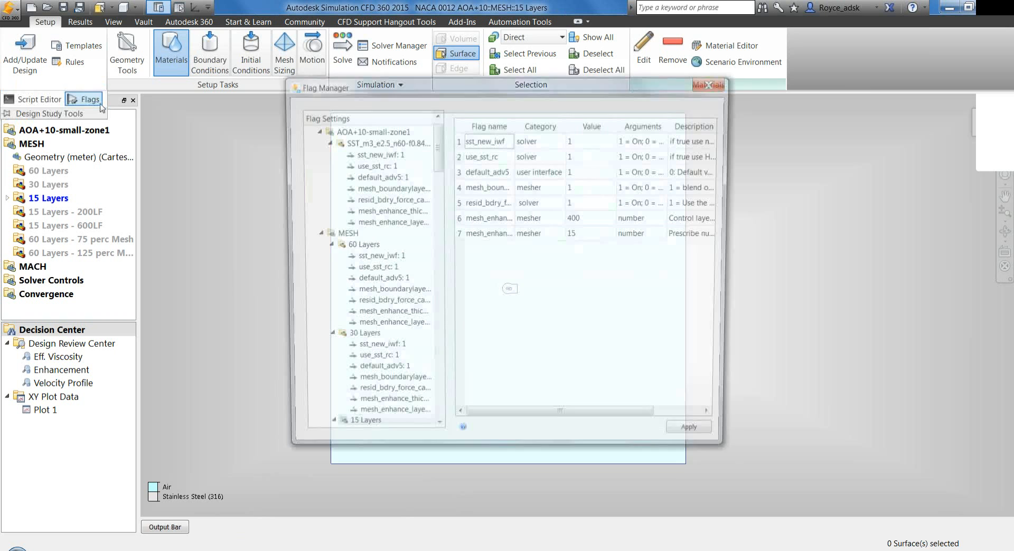
left_click_drag(754, 278, 884, 277)
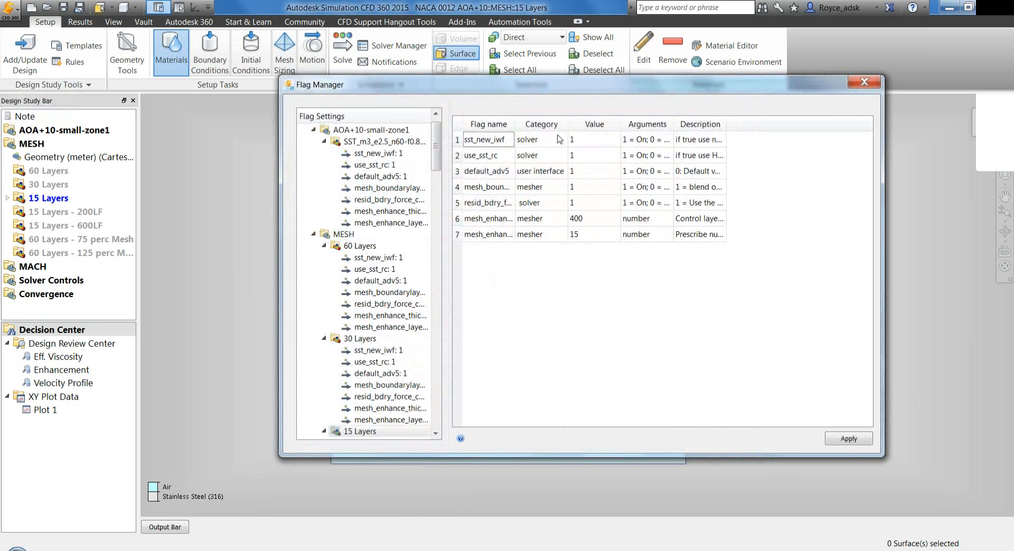
double_click(515, 124)
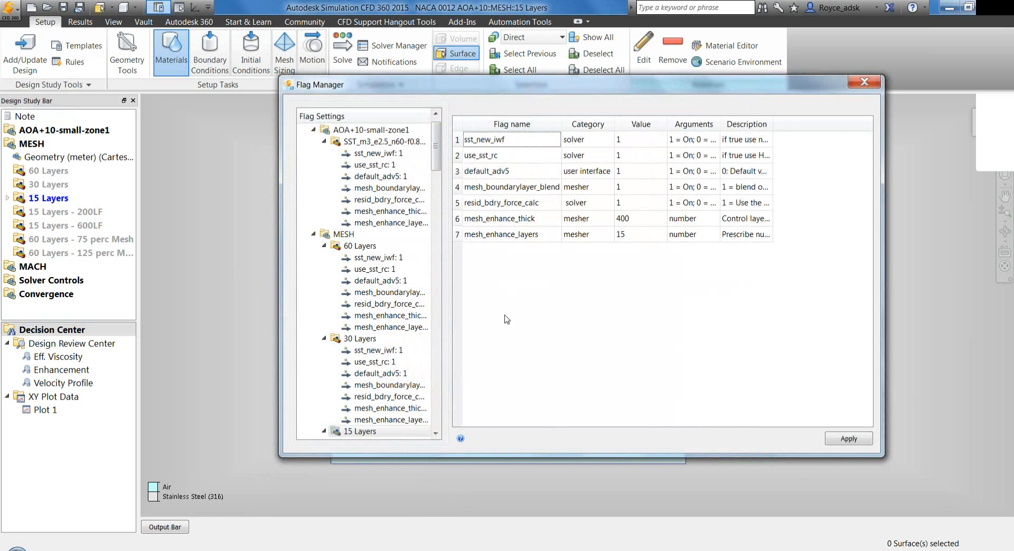
Examine the sst_new_iwf, use_sst_rc and default_adv5 flags of the 15 Layers scenario
left_click(529, 145)
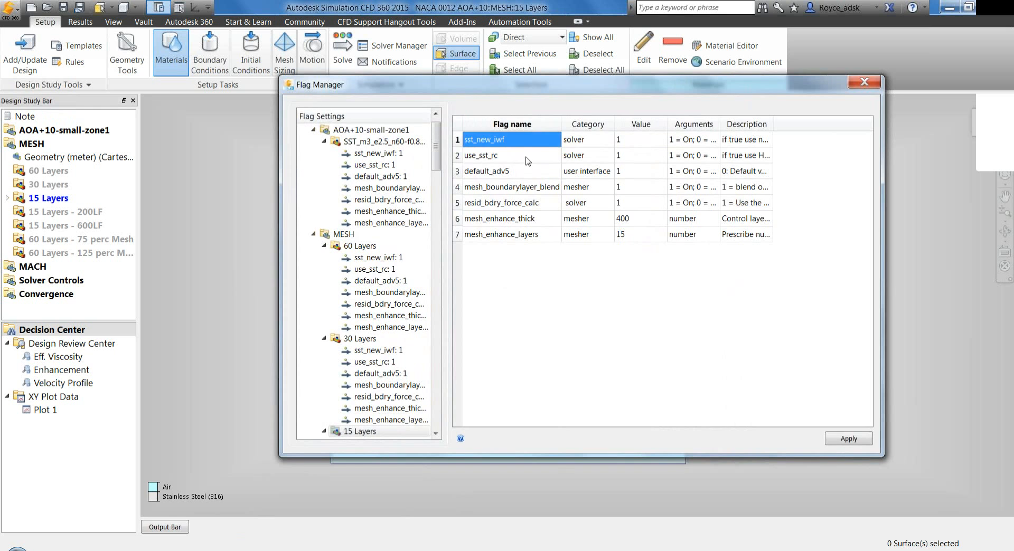
left_click(528, 156)
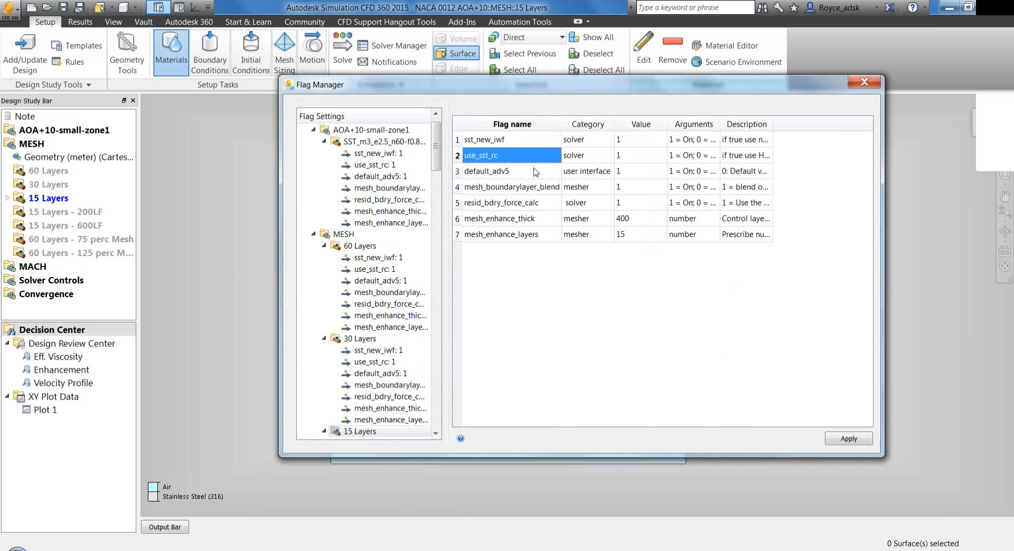
left_click(513, 145)
left_click(511, 158)
left_click(527, 173)
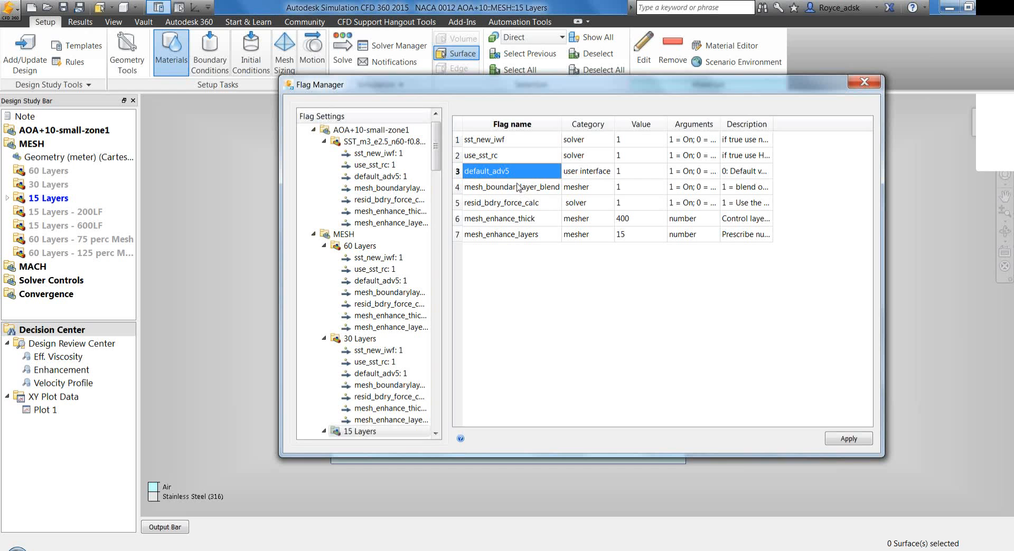
Examine the boundary layer blend, residual force calculation, layer thickness and layer count flags, and close the Flag Manager
left_click(521, 189)
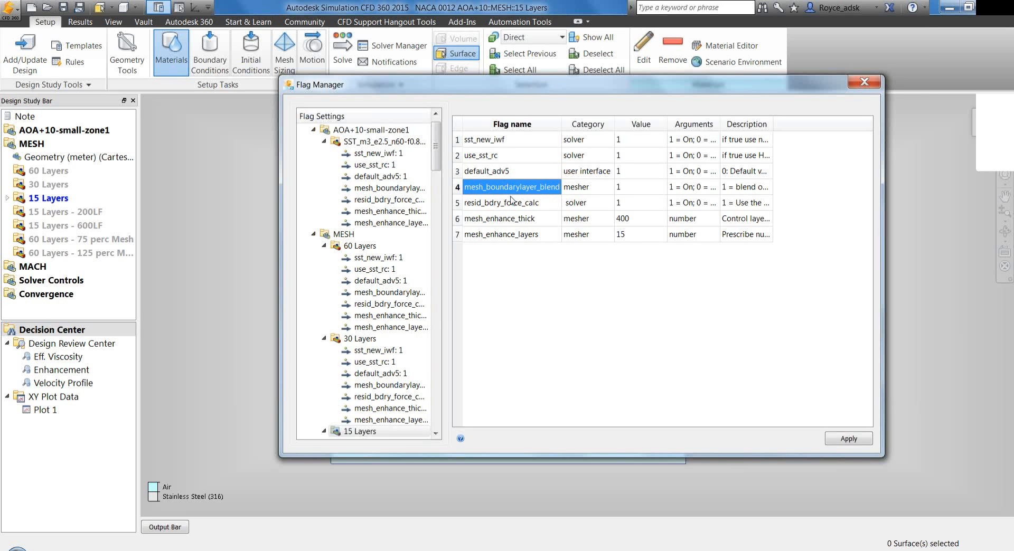
left_click(534, 206)
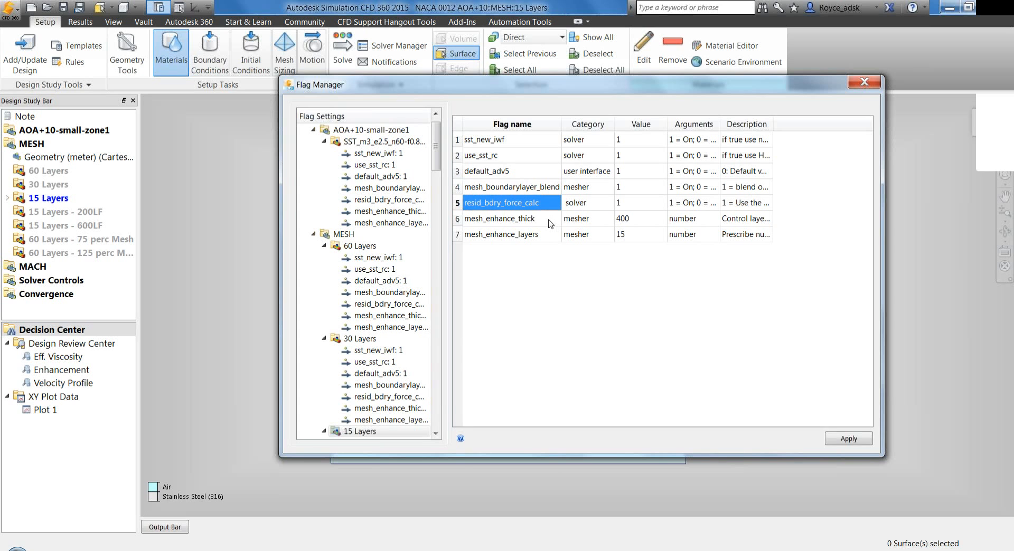
left_click(543, 220)
left_click(541, 230)
left_click(541, 222)
left_click(541, 231)
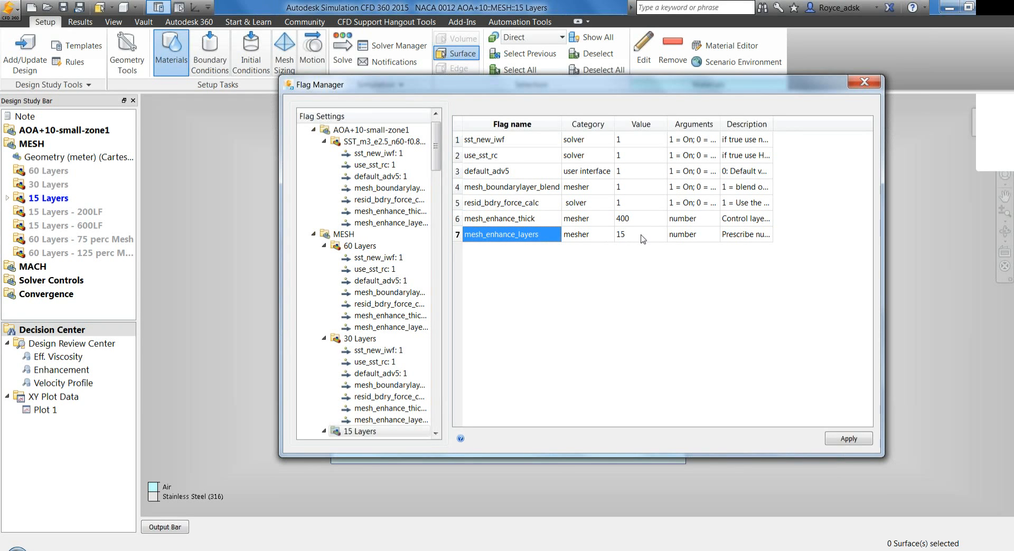
left_click(543, 221)
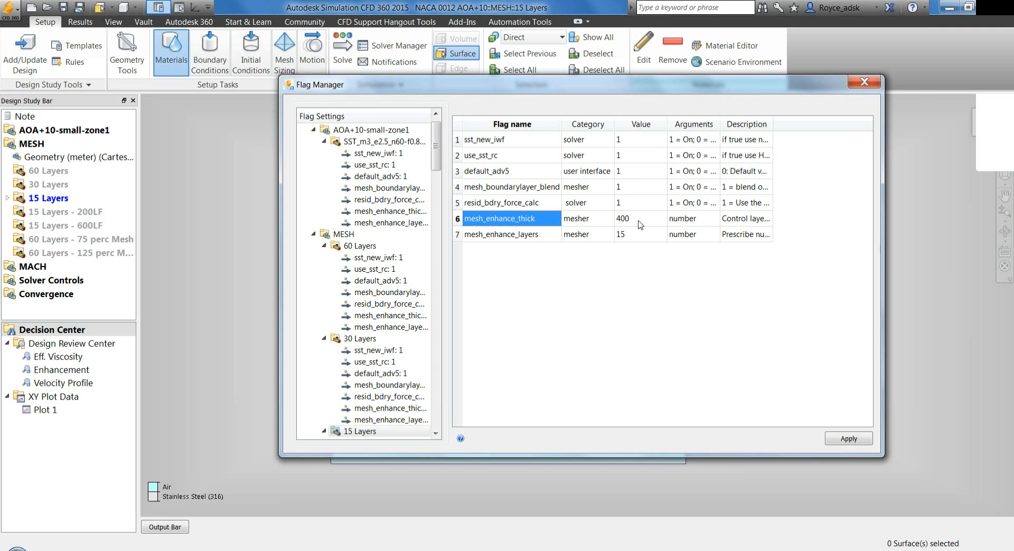
left_click(865, 83)
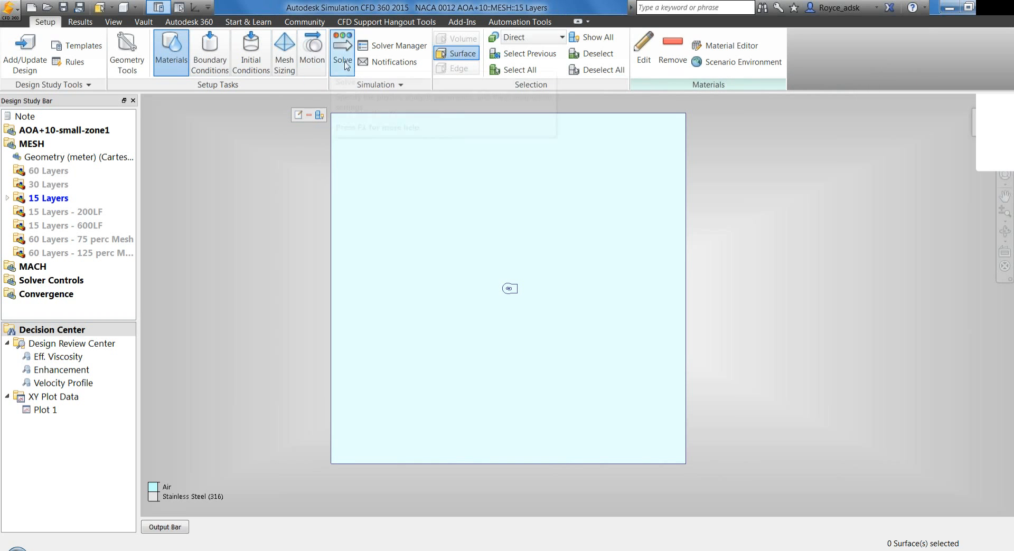
Expand the AOA+10-small-zone1, MACH, Solver Controls and Convergence designs to list their scenarios, and display the available add-in tools
double_click(50, 132)
double_click(33, 280)
double_click(40, 307)
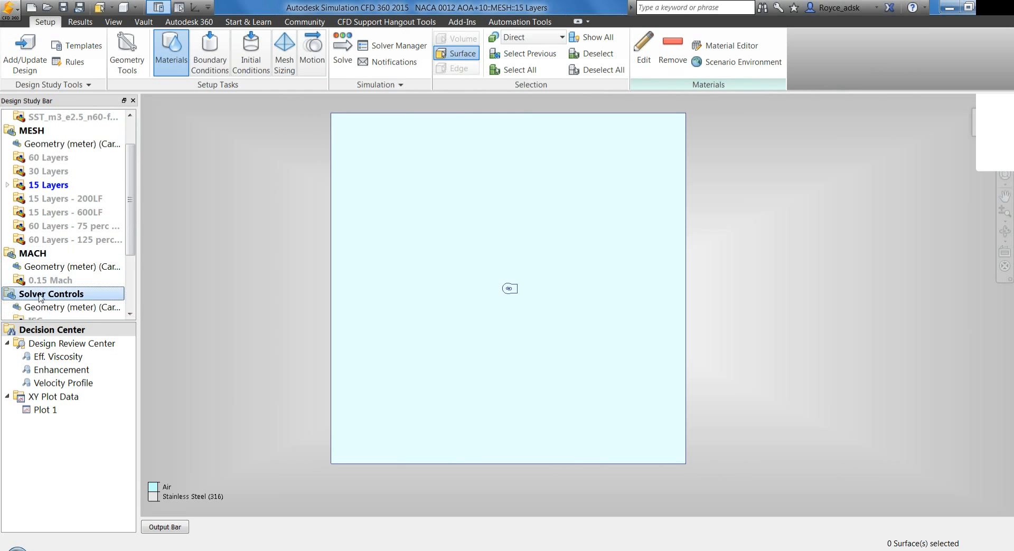
double_click(41, 445)
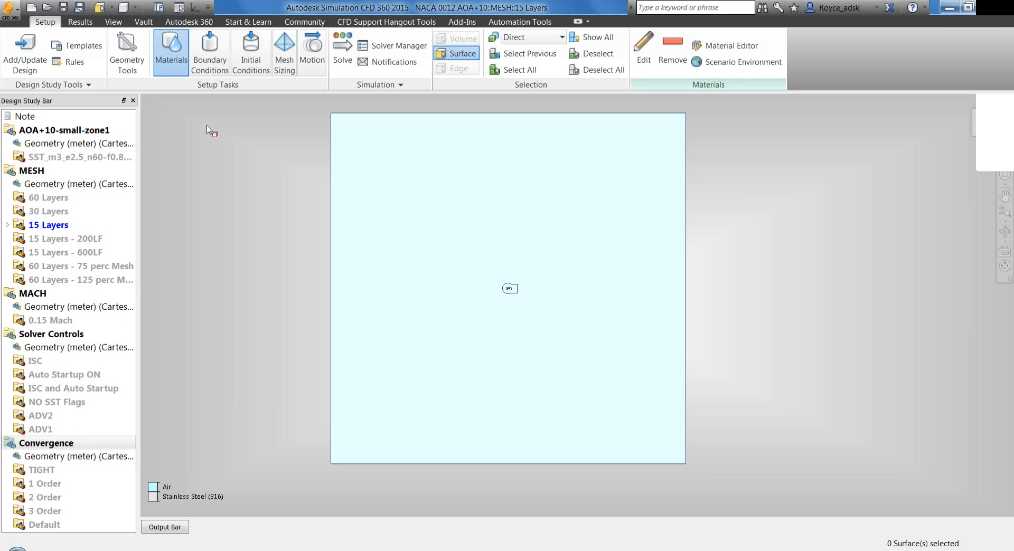
left_click(462, 22)
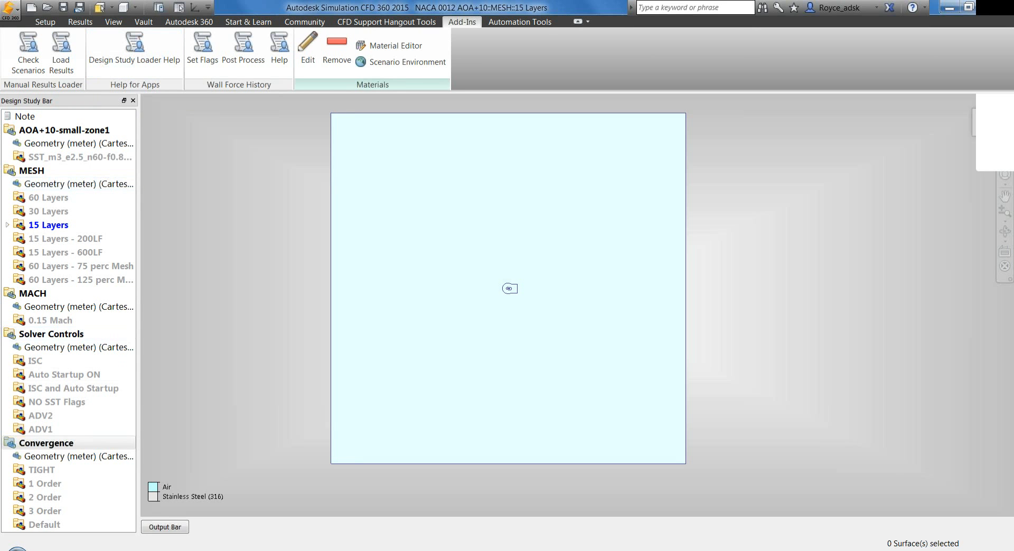
View the SimCFD Design Study Loader app page in the web browser and return to the MESH design's 15 Layers scenario
left_click(108, 550)
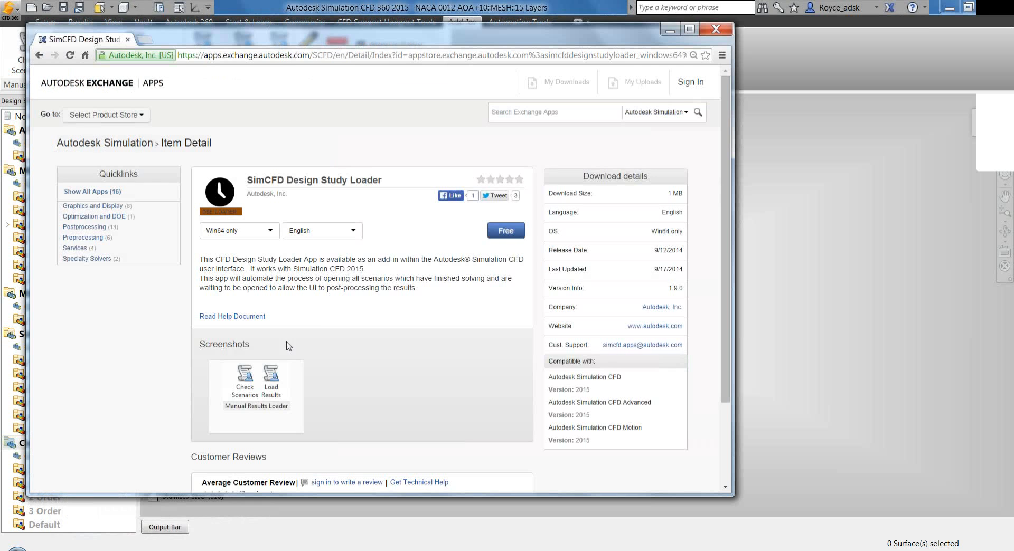
left_click(672, 32)
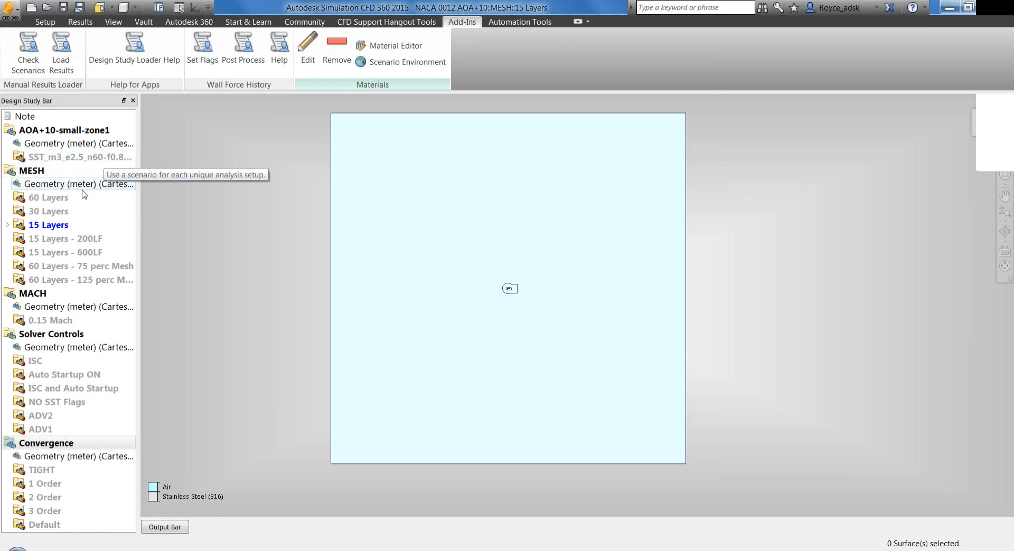
left_click(72, 213)
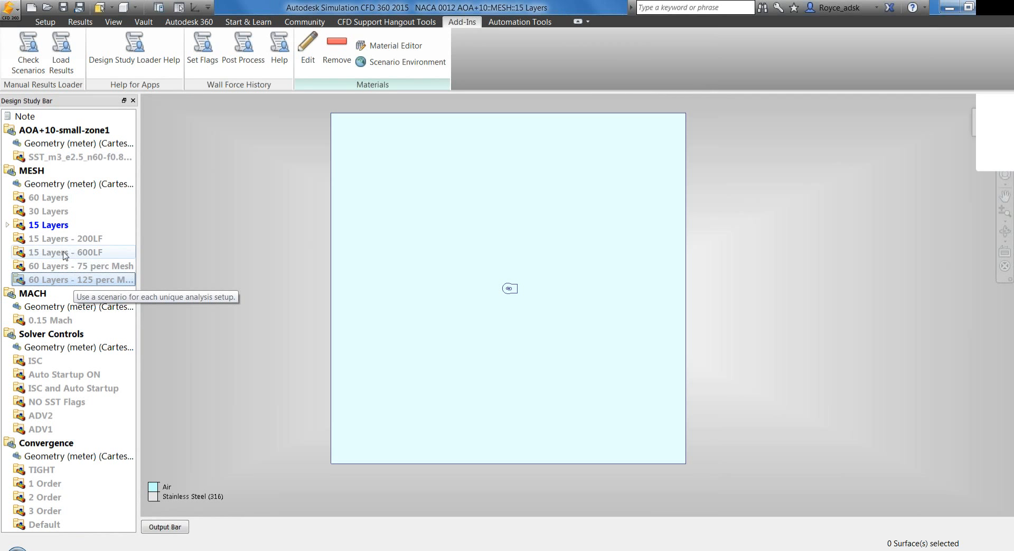
left_click(49, 226)
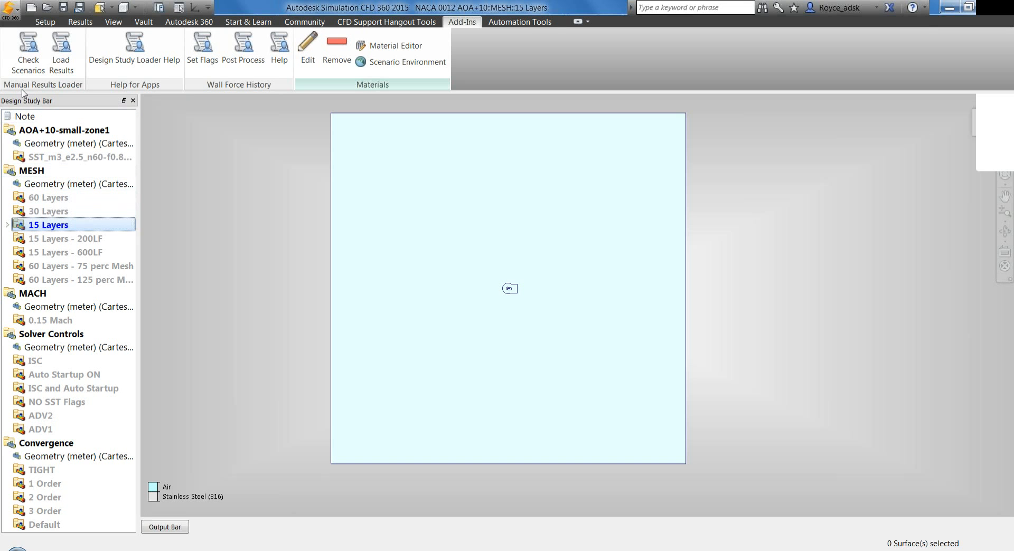
Expand the Output Bar and examine the message list of scenarios with their results-loaded status
left_click(159, 524)
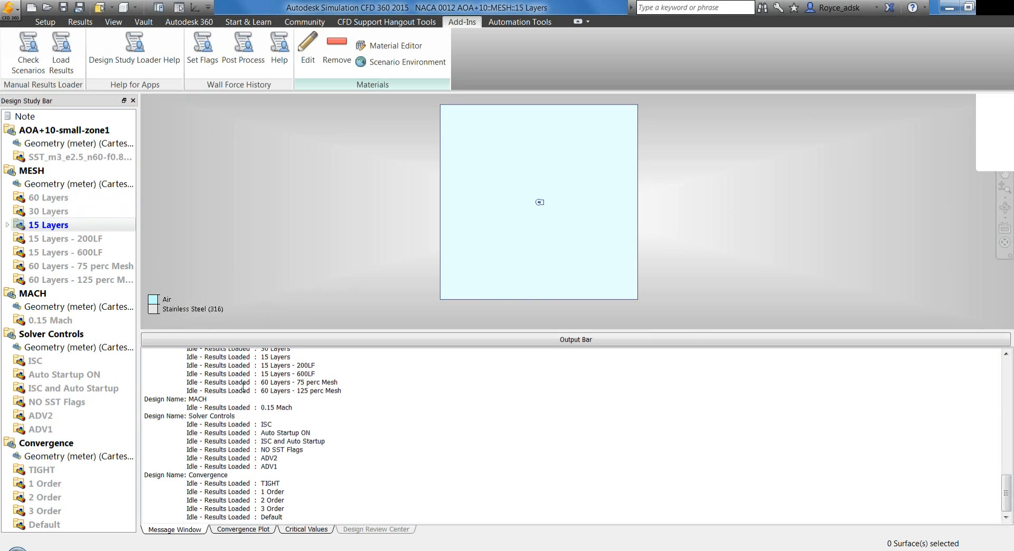
left_click_drag(248, 383, 188, 387)
left_click(188, 388)
left_click_drag(189, 385, 253, 386)
left_click(250, 387)
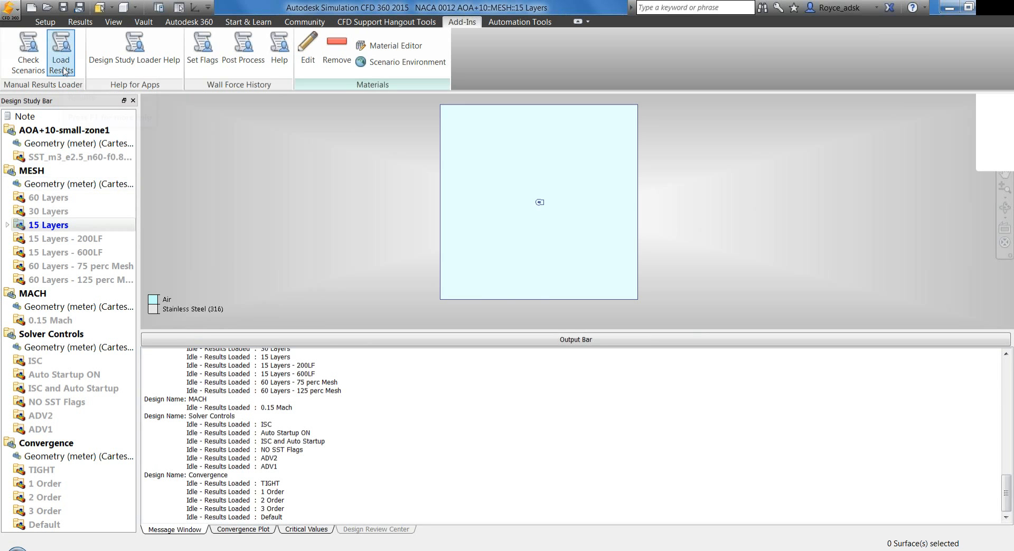
Go through the SST_m3_e2.5 scenario and the MESH scenarios from 60 Layers to 15 Layers - 600LF in the design study tree
left_click(41, 159)
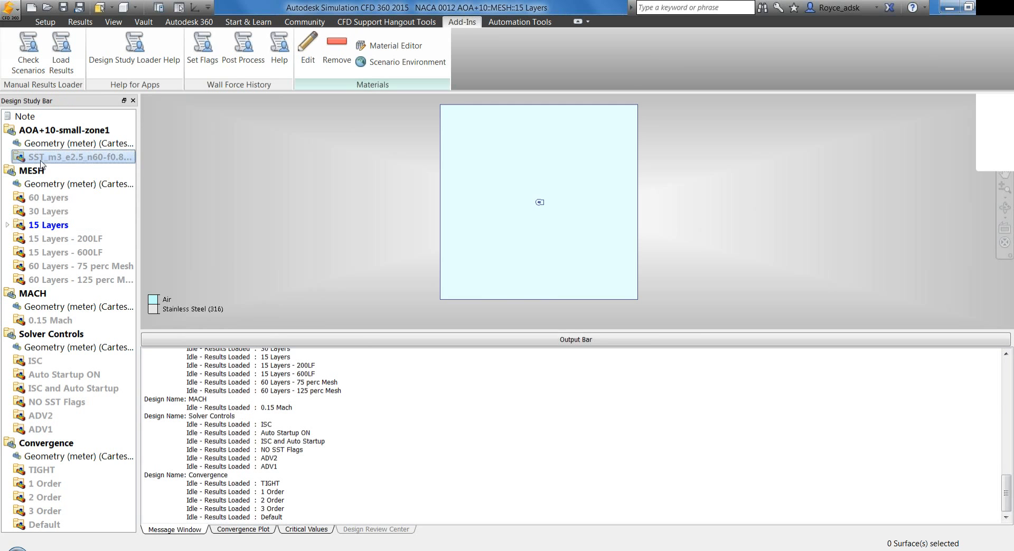
left_click(53, 198)
left_click(66, 211)
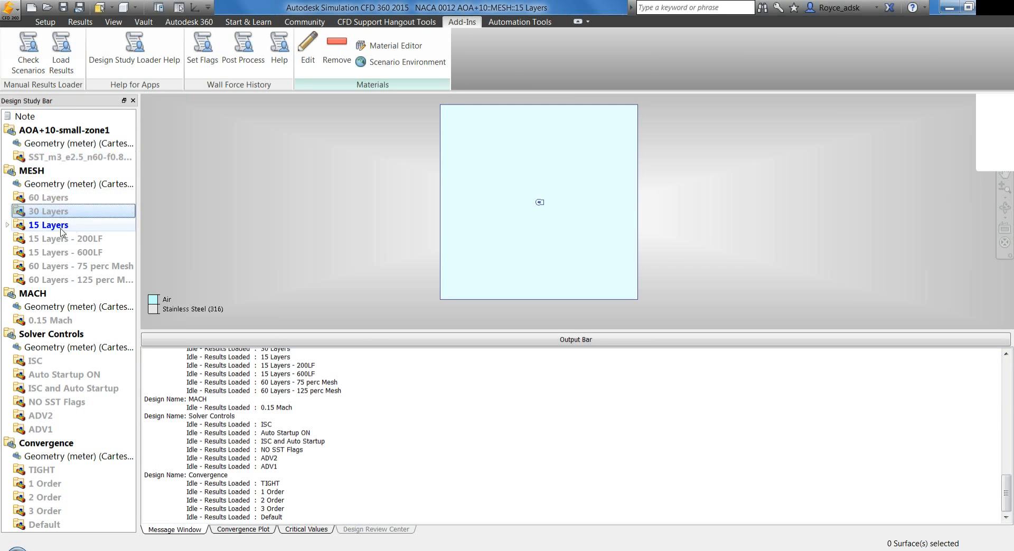
left_click(58, 230)
left_click(52, 242)
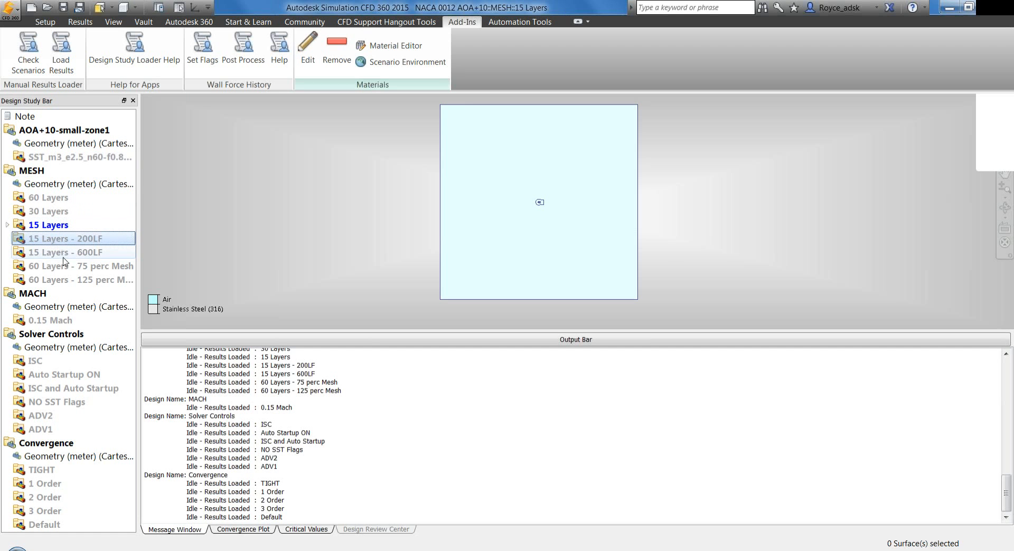
left_click(62, 253)
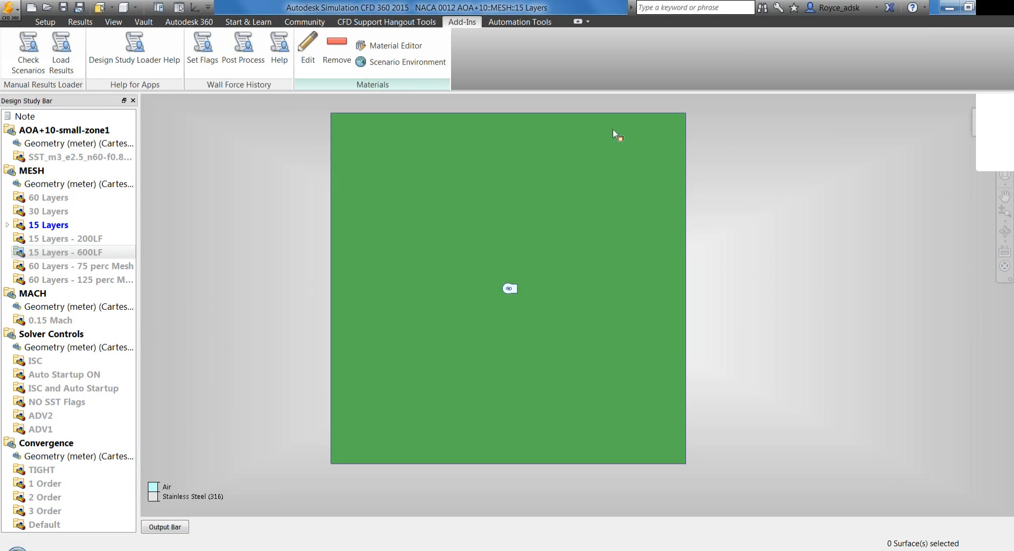
Display the 15 Layers scenario's velocity magnitude results without mesh lines and show the Decision Center
left_click(949, 8)
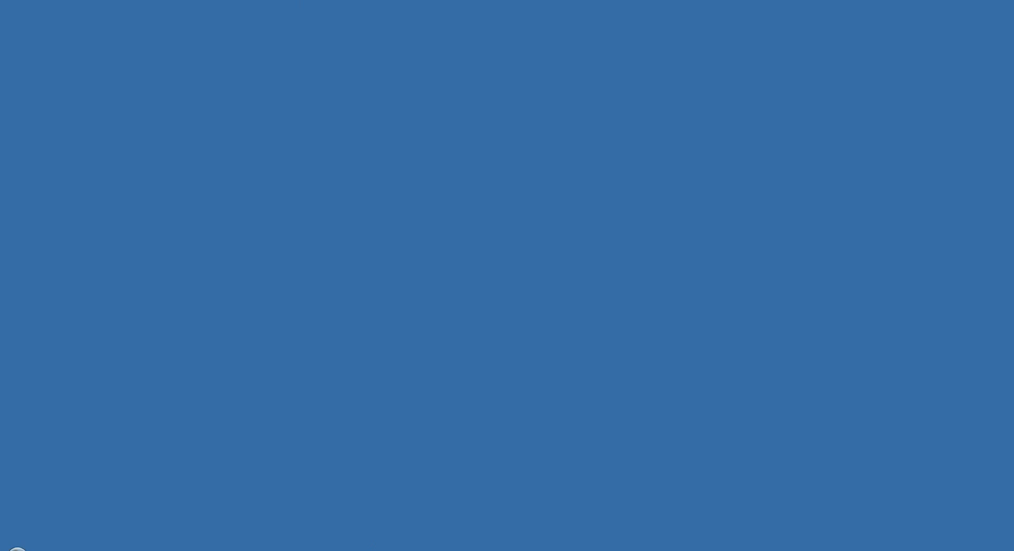
left_click(197, 550)
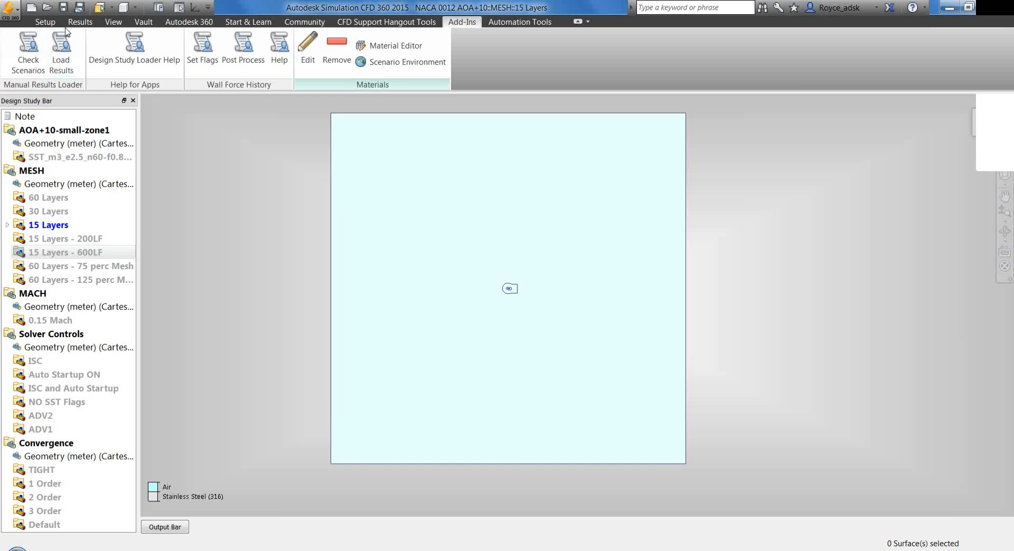
left_click(77, 22)
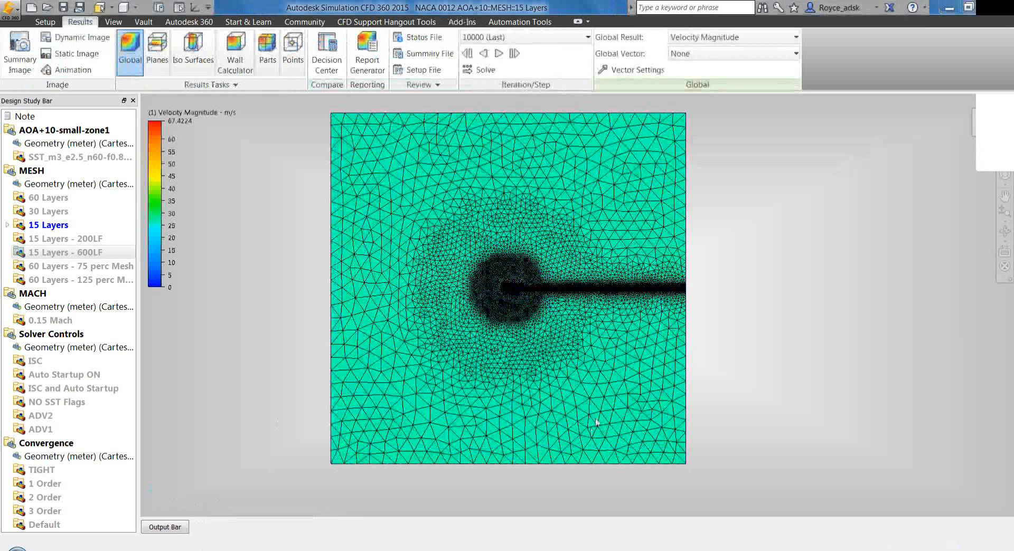
left_click(998, 26)
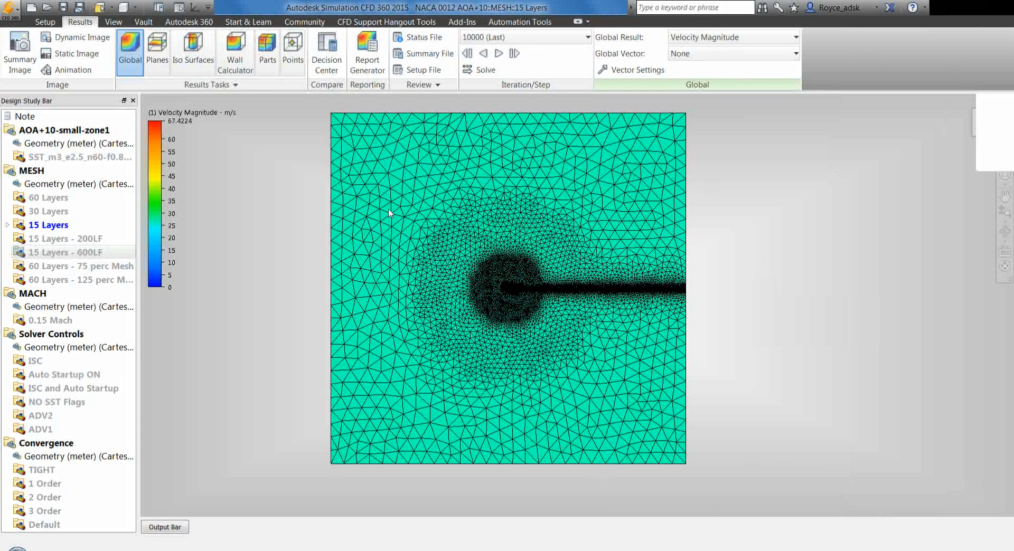
left_click(125, 7)
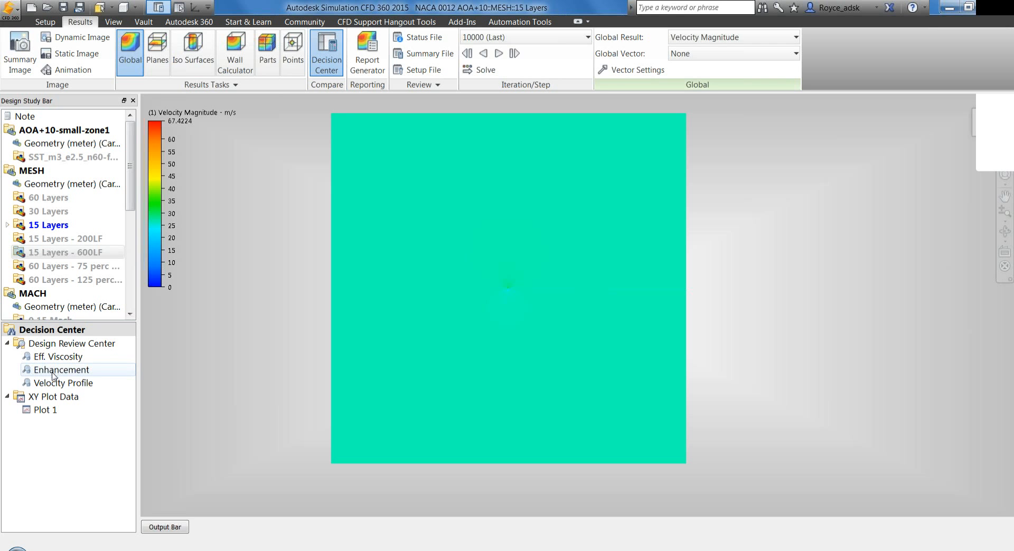
Open the Enhancement summary images and load the Convergence TIGHT, MESH 30 Layers and MESH 15 Layers images for comparison
double_click(53, 377)
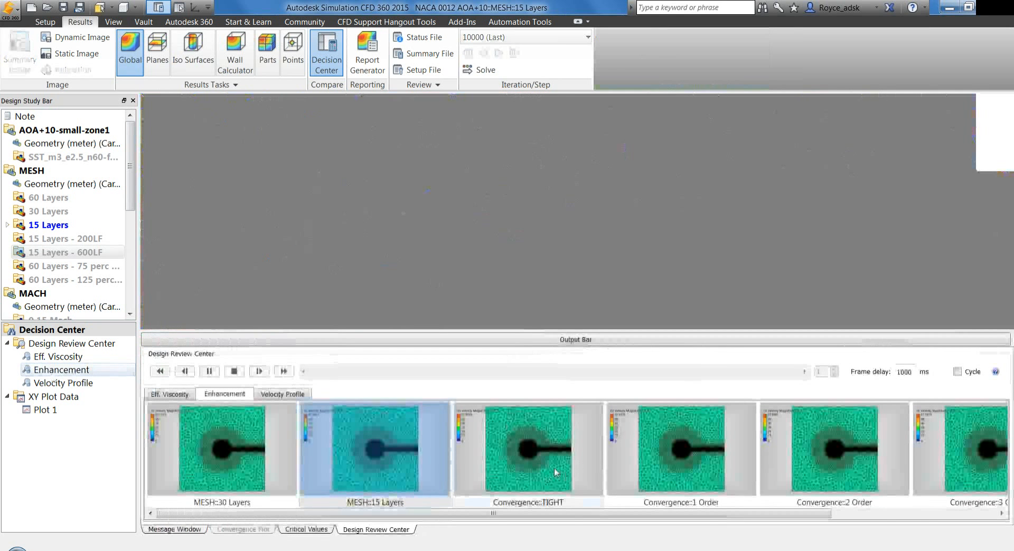
left_click(555, 475)
left_click(221, 478)
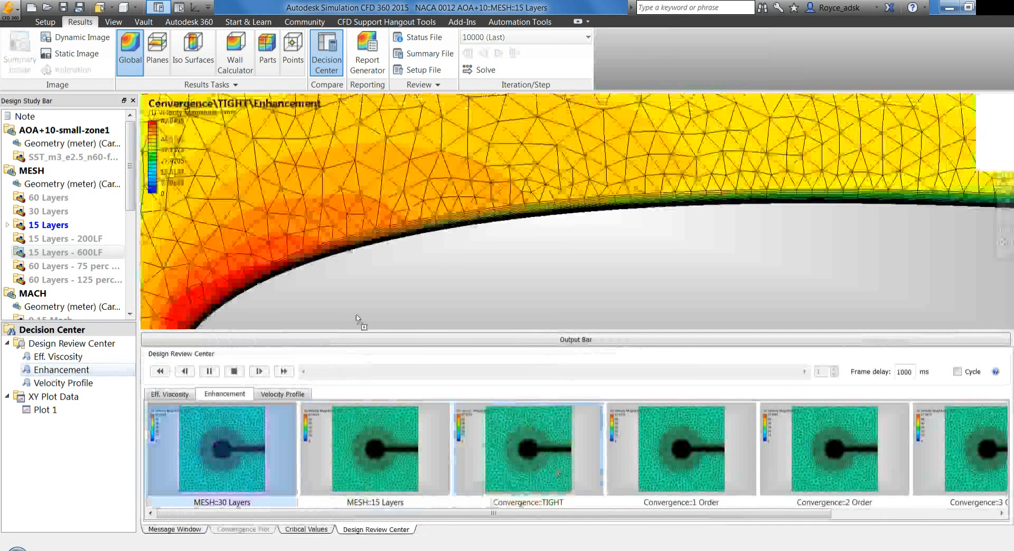
left_click(390, 458)
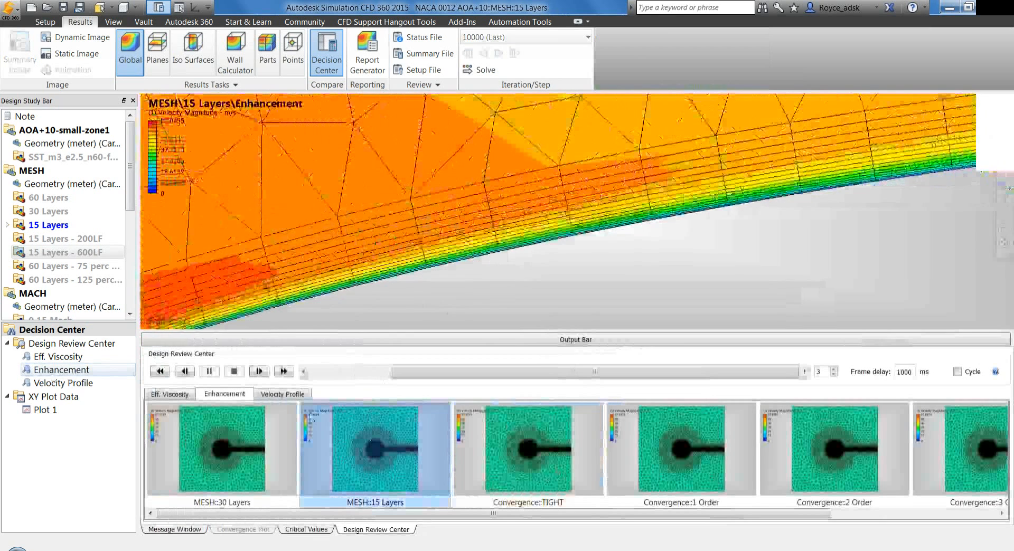
Step through the loaded Enhancement frames to compare the airfoil's near-wall mesh layers, and leave the image review
left_click_drag(438, 379, 354, 375)
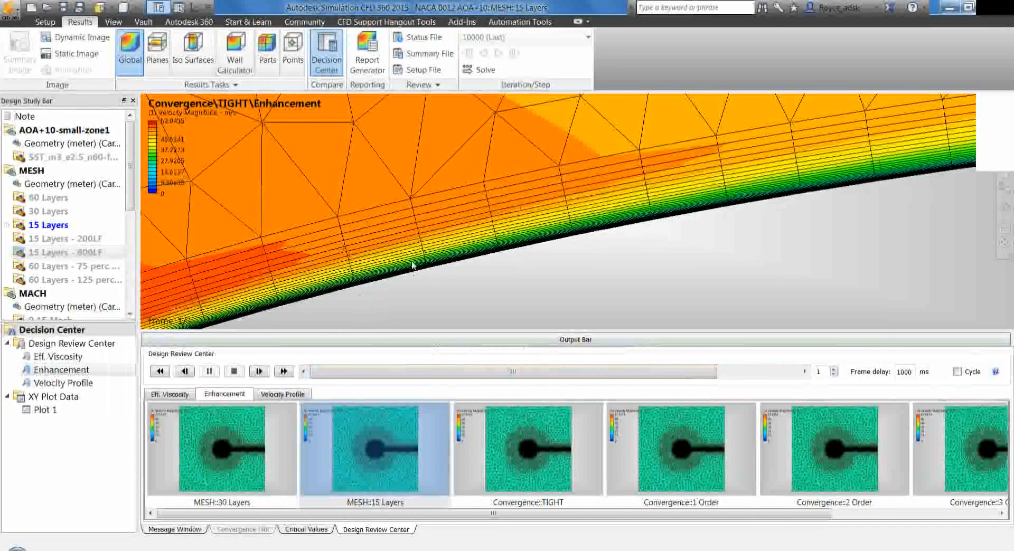
left_click_drag(462, 382, 407, 365)
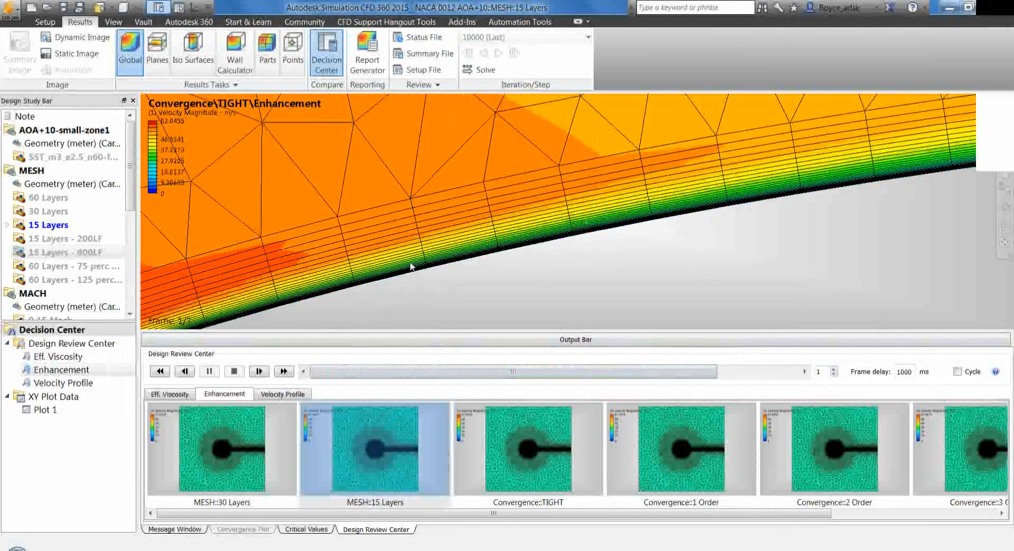
left_click_drag(442, 376, 410, 383)
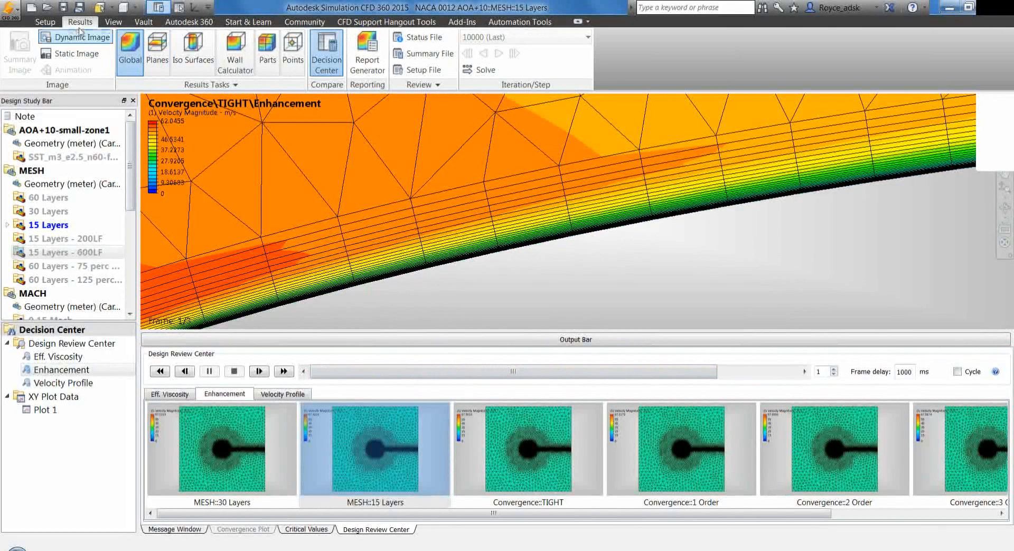
left_click(47, 23)
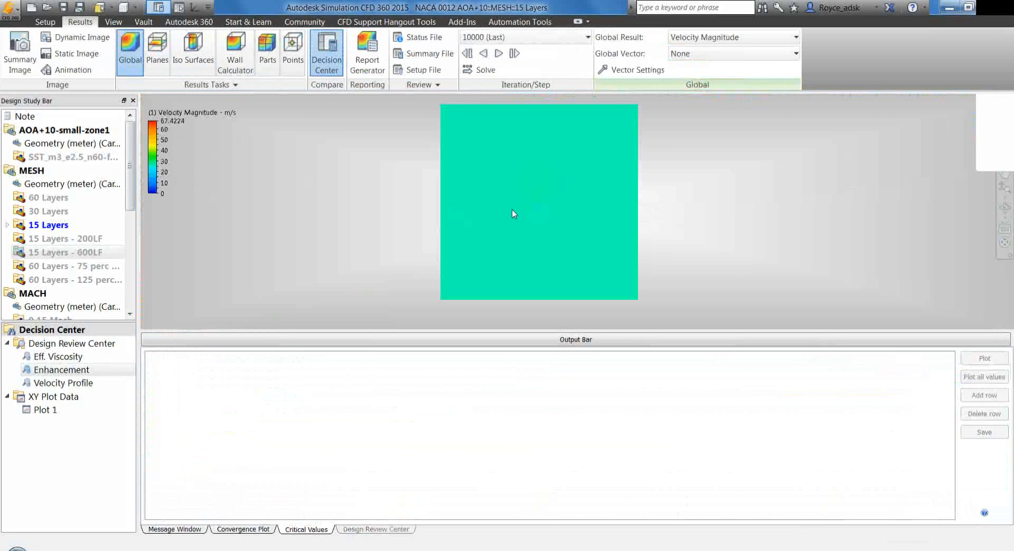
Display Turbulent Y+ as the global result of the 15 Layers scenario and collapse the Output Bar
right_click(384, 177)
mouse_move(423, 202)
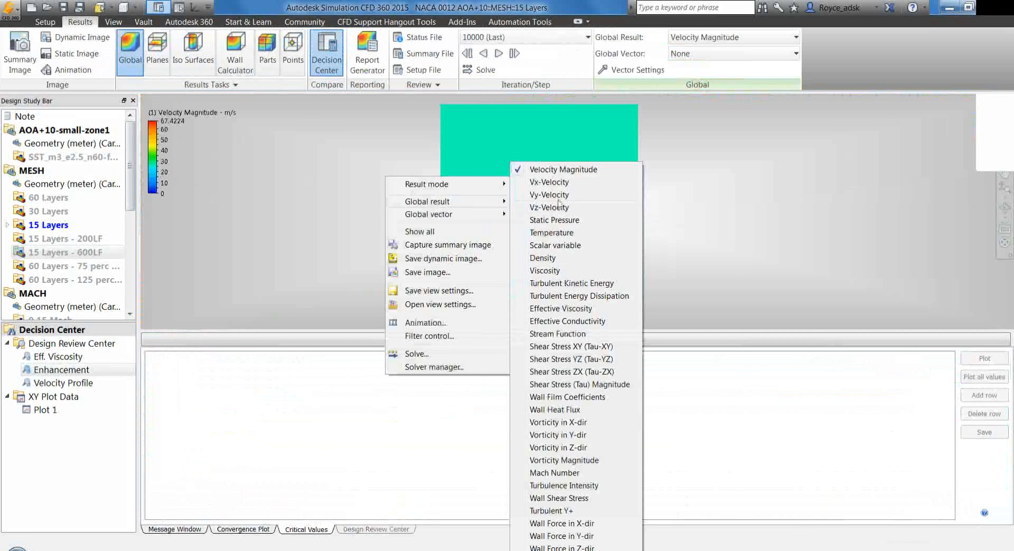
left_click(573, 511)
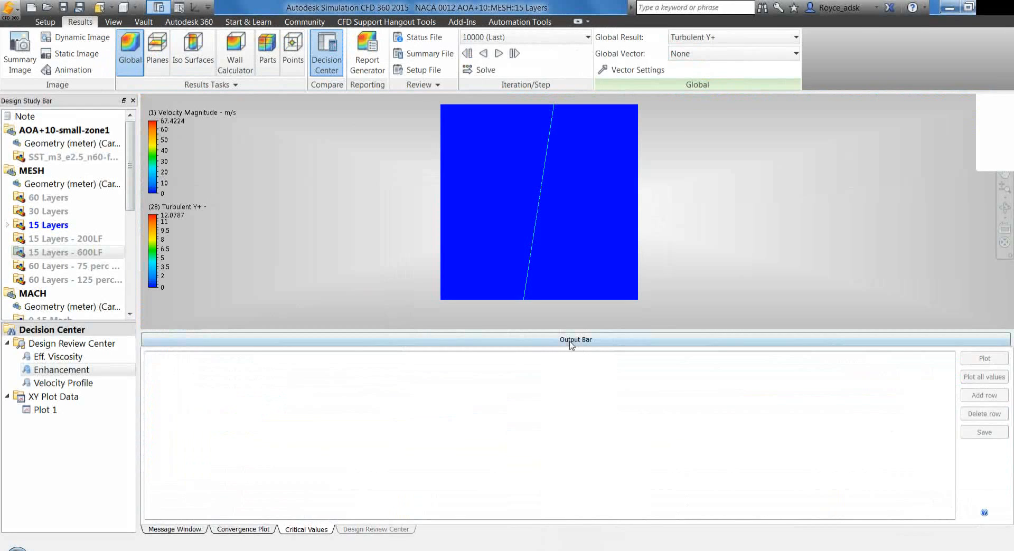
left_click(570, 342)
Try to remove the results plane crossing the domain and return to the global results
left_click(160, 60)
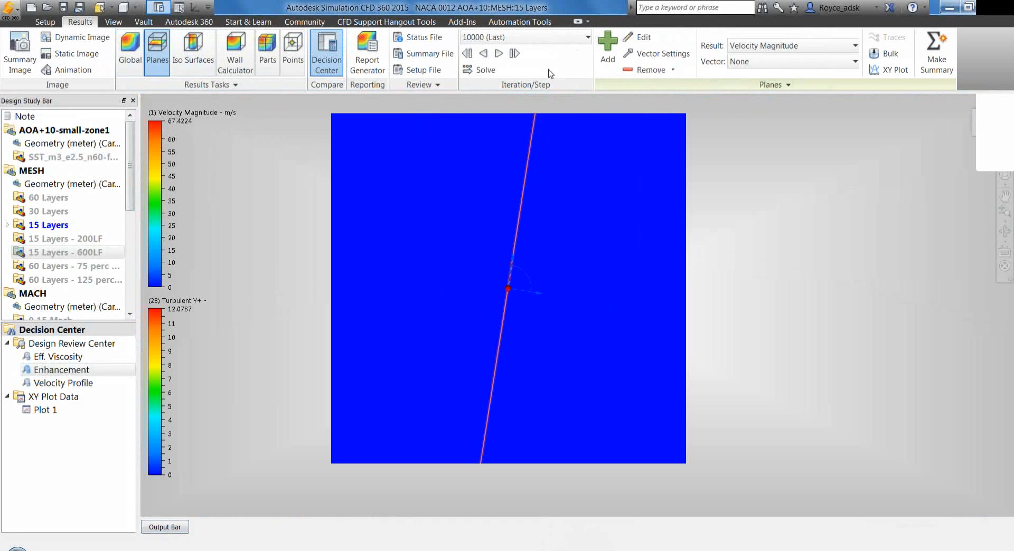
left_click(630, 76)
left_click(637, 99)
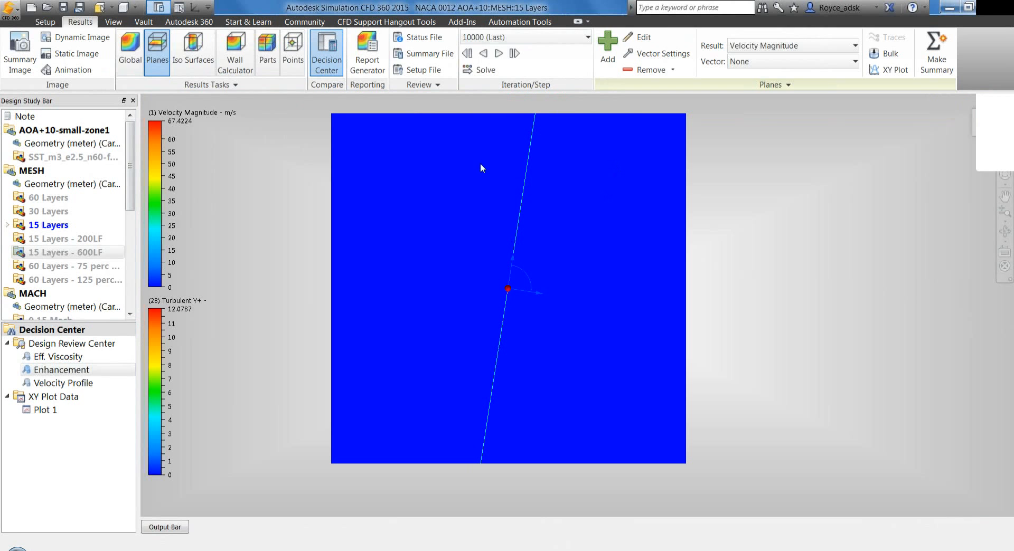
left_click(130, 53)
Examine the Turbulent Y+ values close up along the airfoil surface in the 15 Layers results
scroll(482, 290, "up", 1)
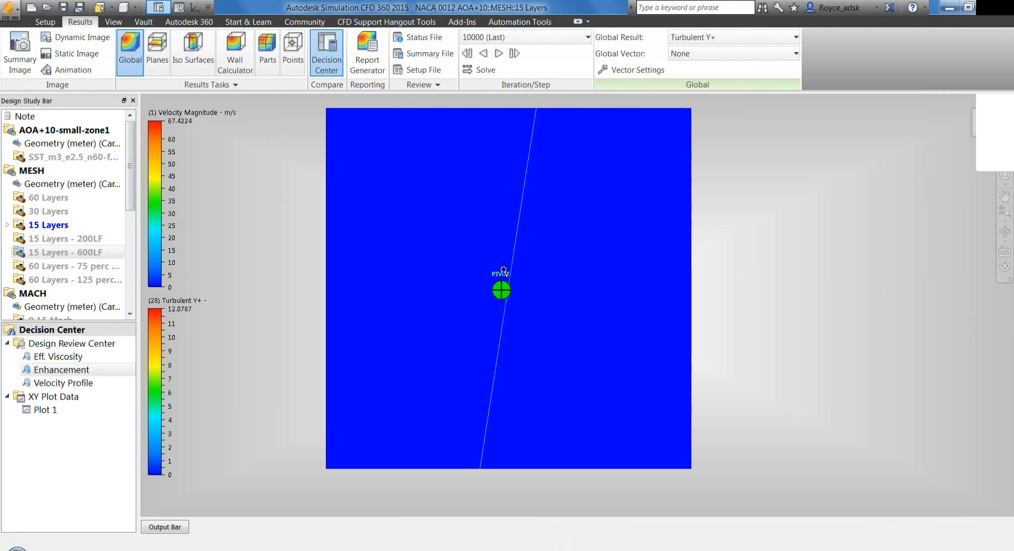
scroll(503, 271, "up", 5)
scroll(529, 277, "up", 5)
scroll(441, 208, "up", 5)
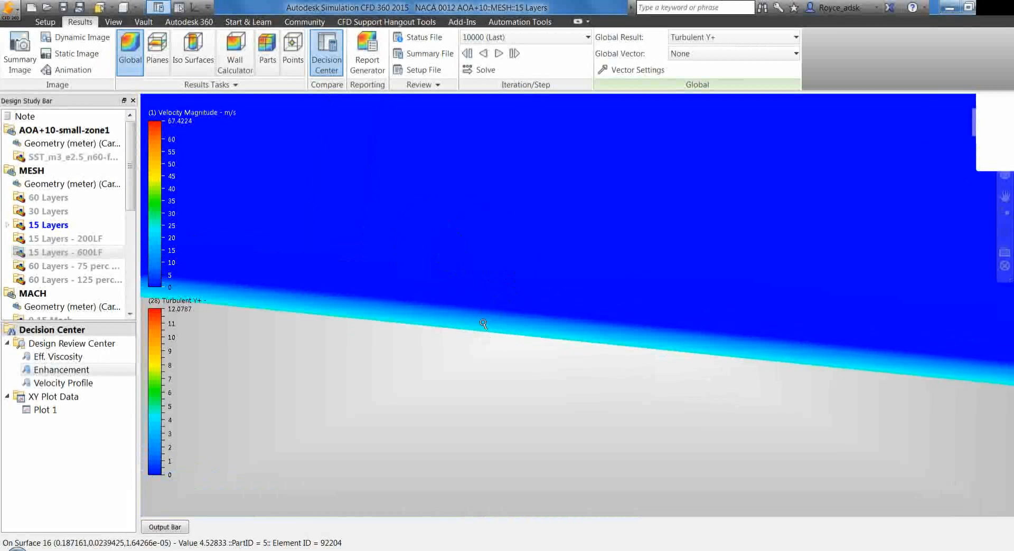
scroll(482, 304, "down", 5)
scroll(482, 300, "up", 4)
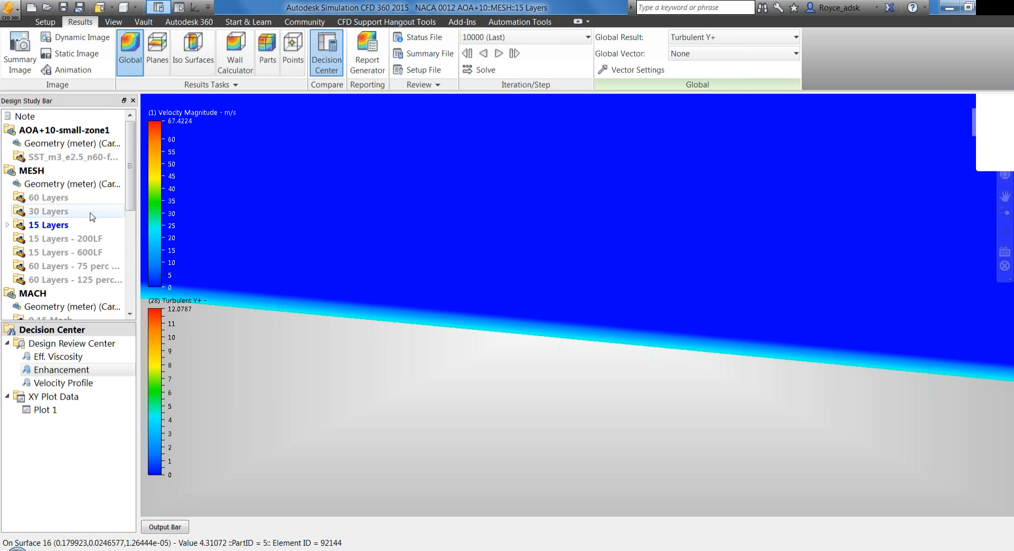
Activate the 60 Layers scenario of the MESH design and display its results
double_click(82, 196)
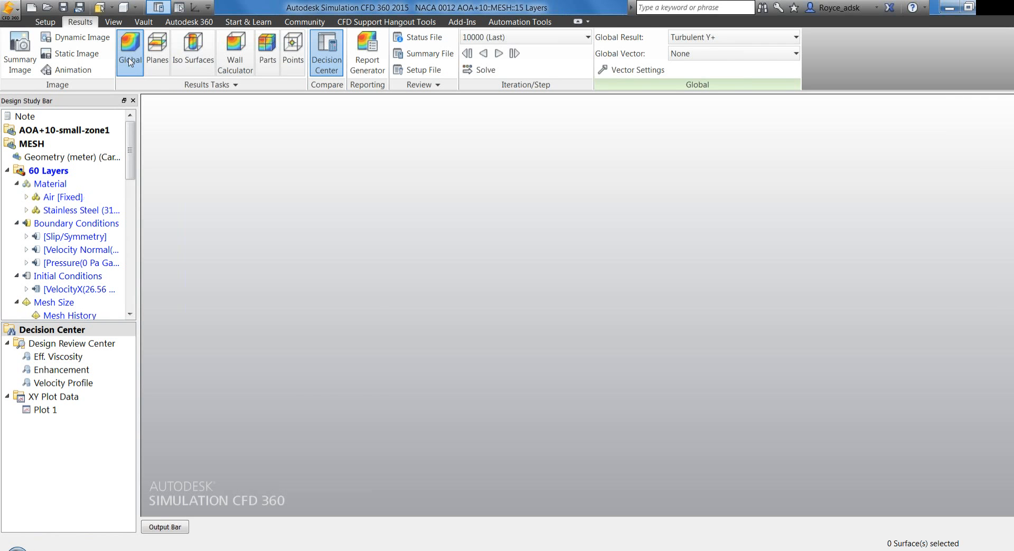
left_click(127, 62)
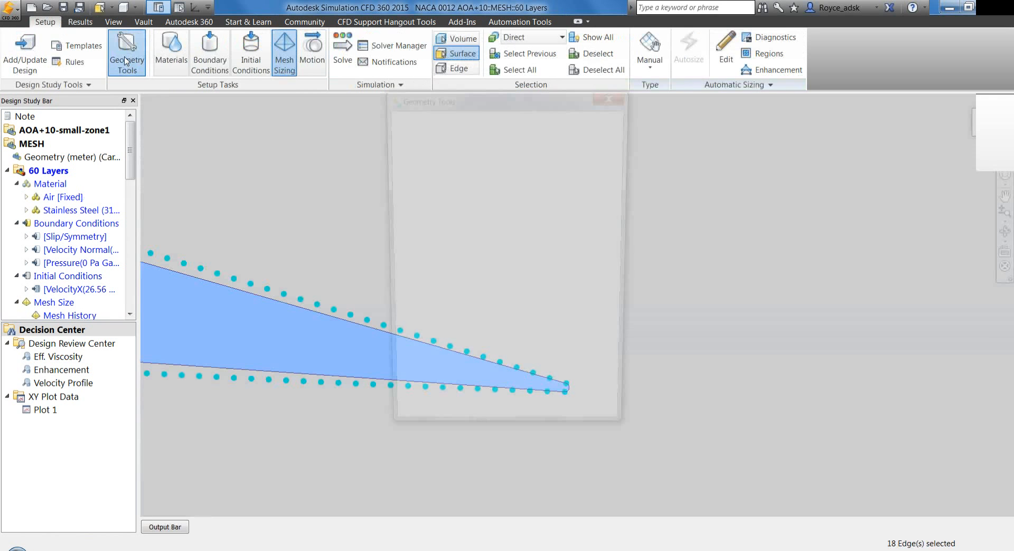
left_click(585, 176)
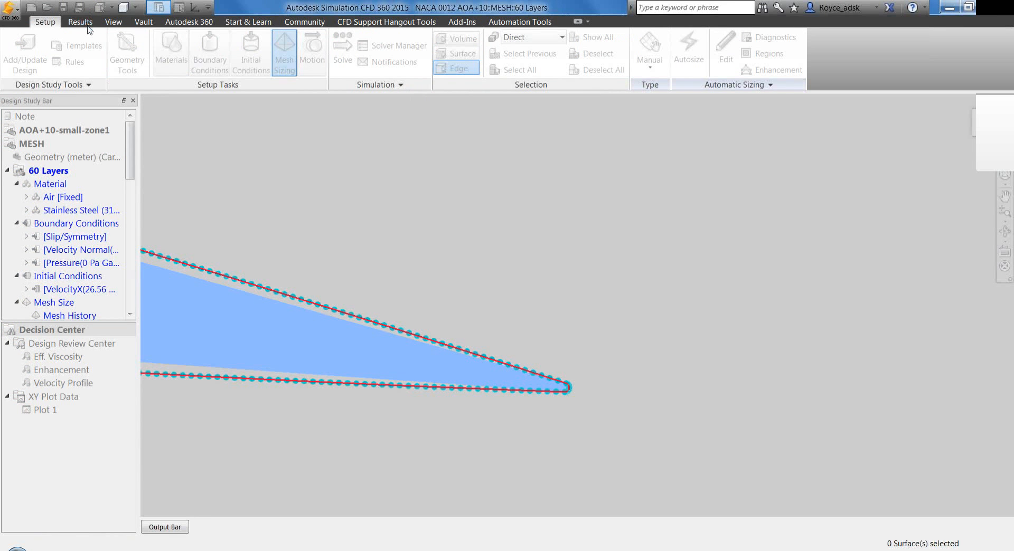
left_click(80, 21)
Show the 60 Layers results in the Shaded Mesh style, close up on the airfoil surface
left_click(136, 7)
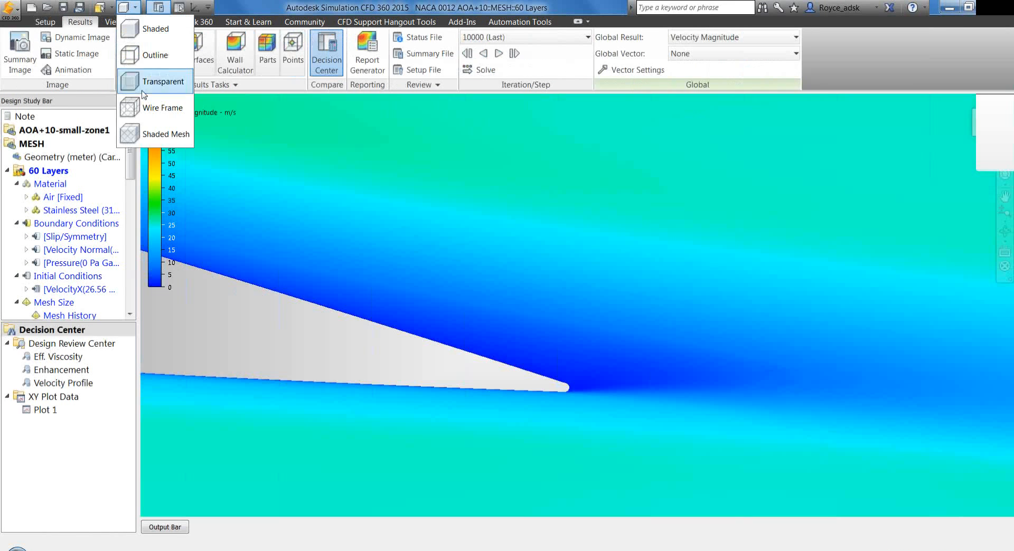
left_click(157, 135)
scroll(241, 242, "up", 5)
scroll(241, 242, "up", 6)
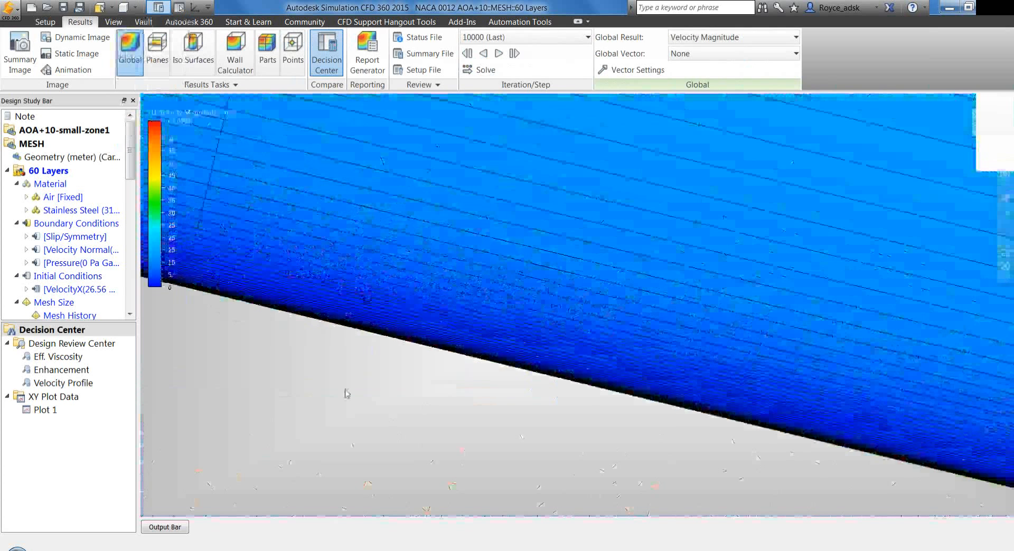
Set the 60 Layers scenario's global result to Turbulent Y+
right_click(296, 359)
mouse_move(370, 383)
left_click(502, 511)
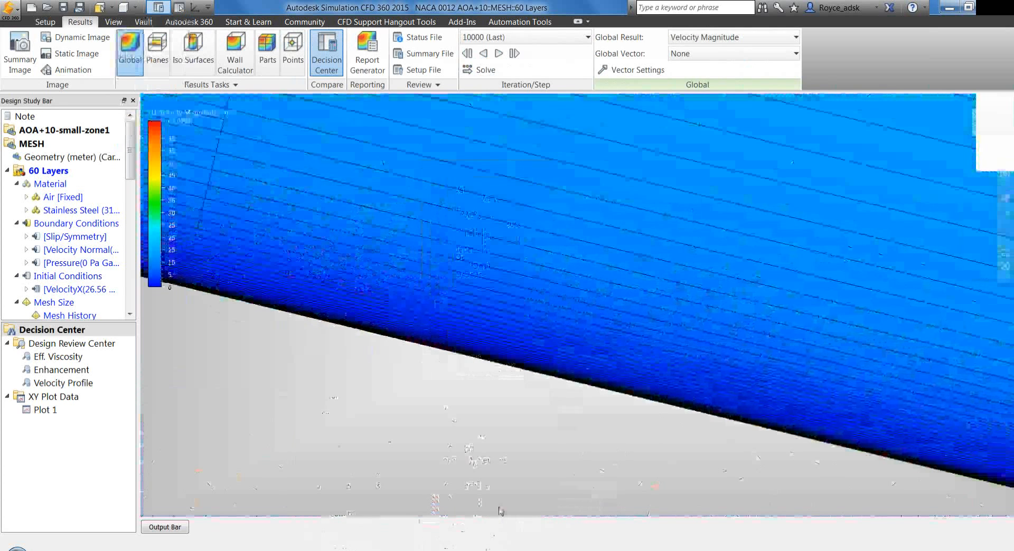
Examine the 60 Layers Turbulent Y+ results along the airfoil surface, from the near-wall mesh layers out to the leading edge
scroll(401, 325, "down", 2)
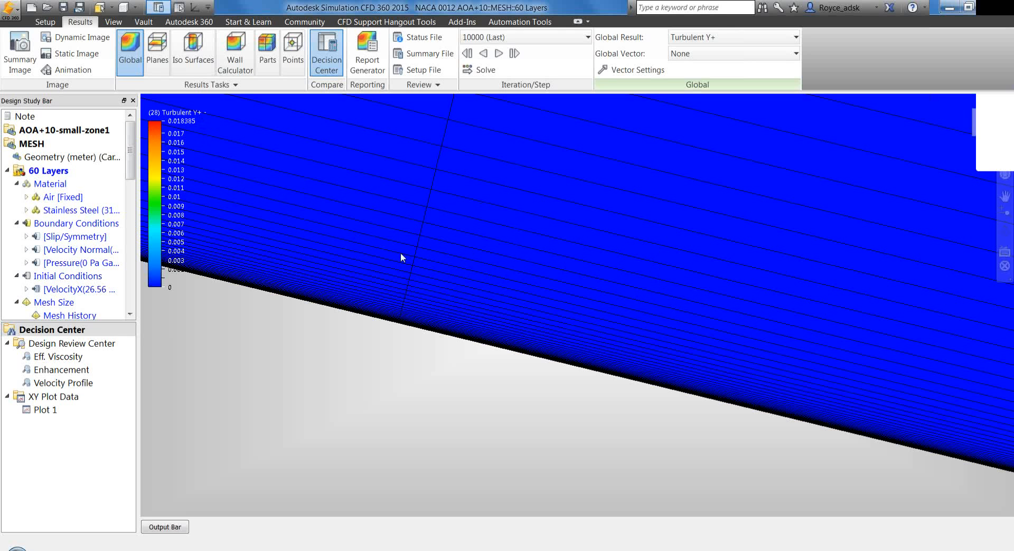
scroll(403, 265, "down", 3)
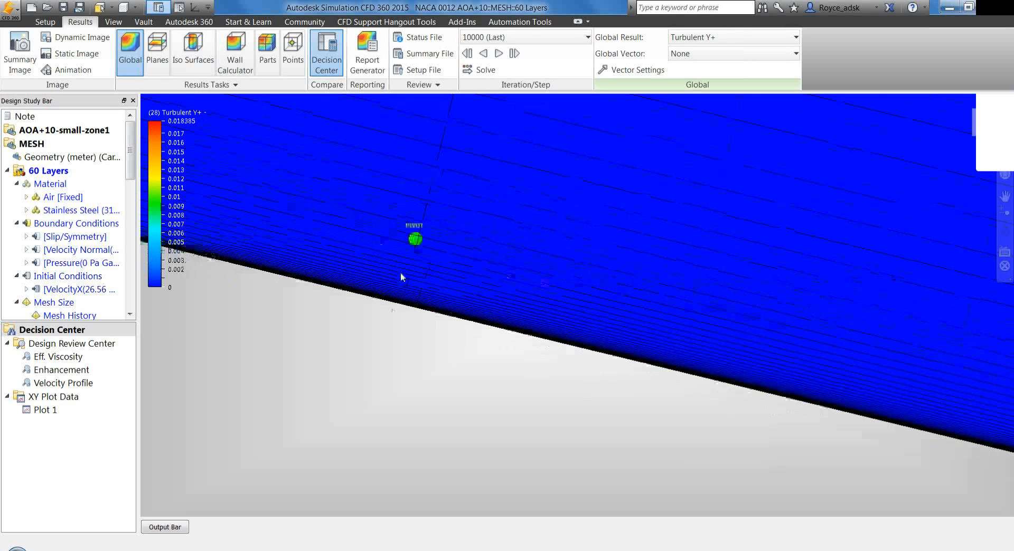
middle_click_drag(411, 310, 408, 330)
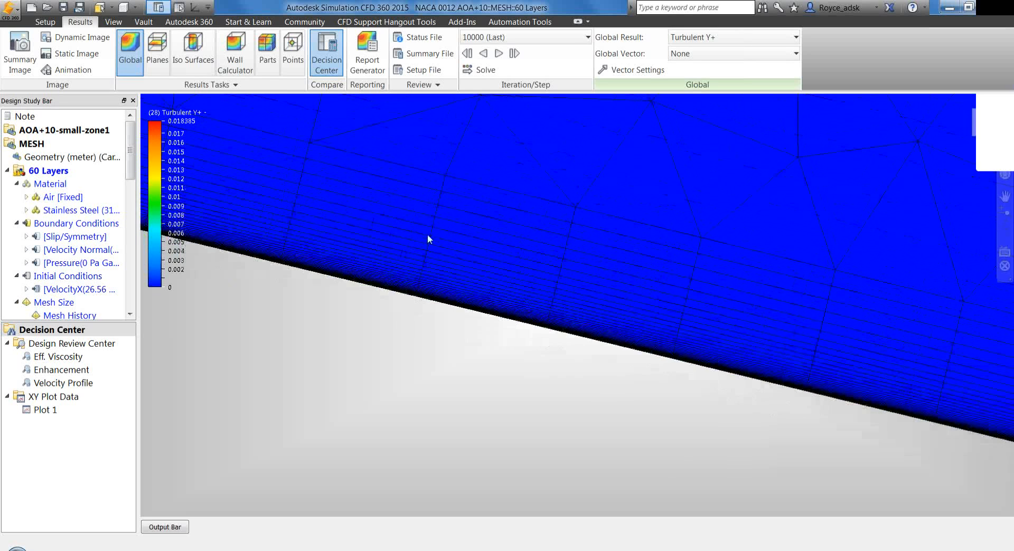
scroll(427, 239, "down", 3)
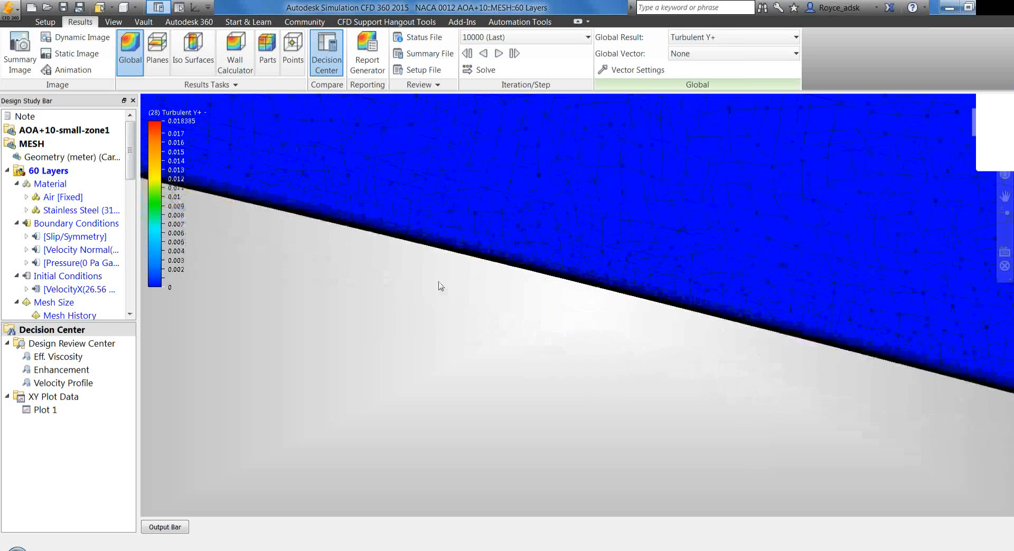
scroll(548, 359, "down", 3)
middle_click_drag(422, 369, 687, 383)
scroll(461, 357, "down", 3)
scroll(465, 398, "down", 3)
middle_click_drag(465, 399, 983, 414)
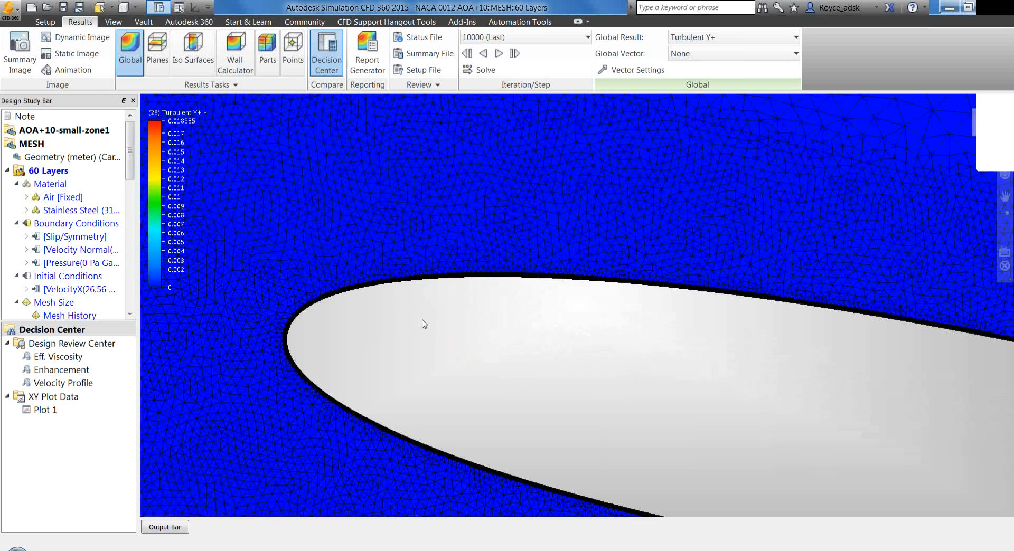
scroll(296, 308, "up", 2)
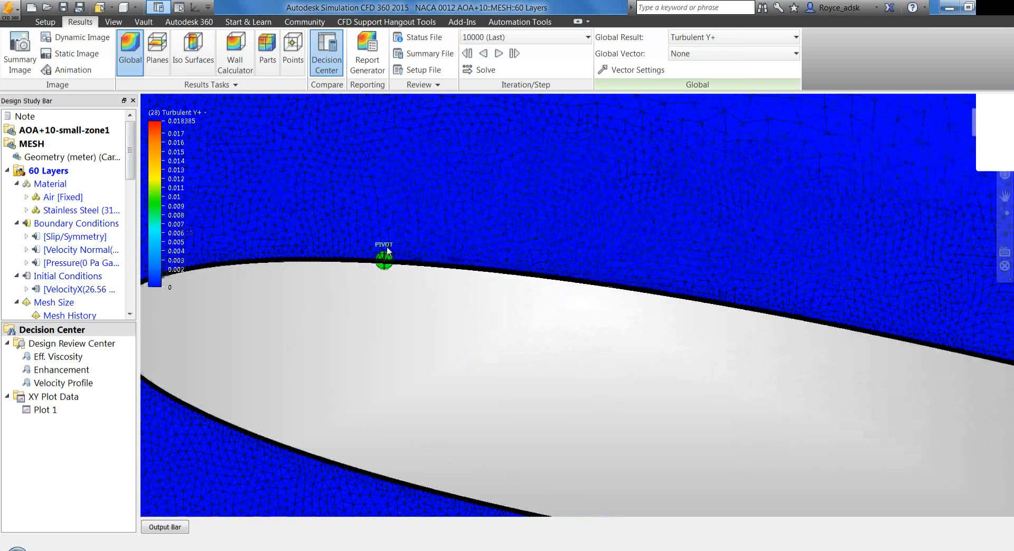
scroll(419, 257, "up", 5)
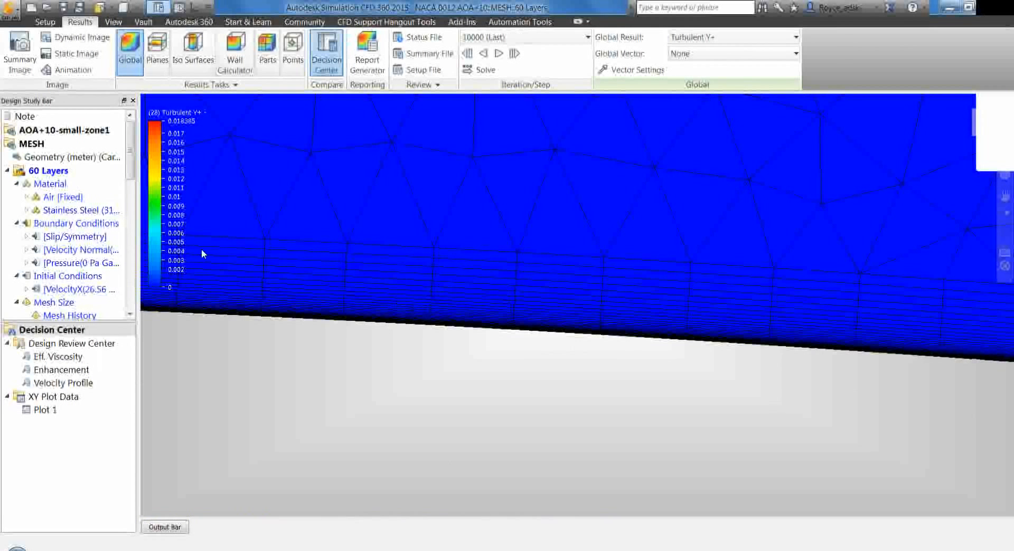
Open Plot 1 from the XY plot data and enlarge its window to read the Velocity Magnitude curves
double_click(73, 411)
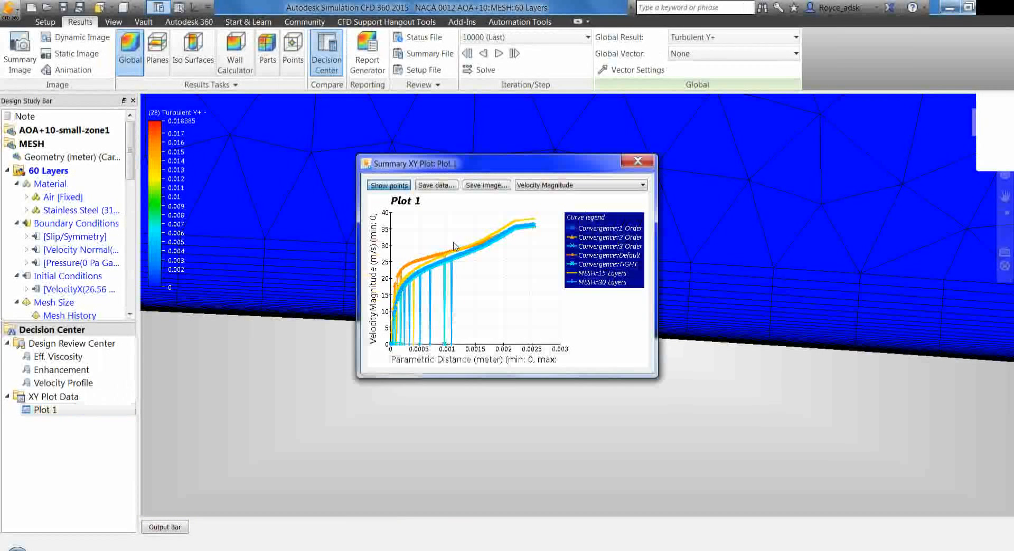
left_click_drag(417, 158, 252, 74)
left_click_drag(483, 294, 1013, 529)
left_click_drag(232, 82, 138, 82)
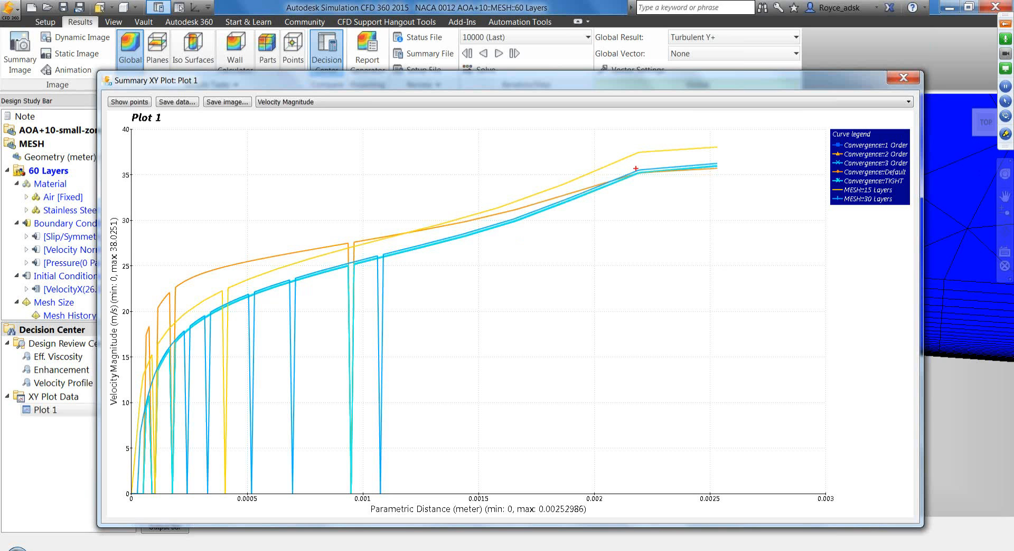
Mark up the outer bend and the near-wall stretch of the velocity curves, clear the marks and close Plot 1
left_click_drag(625, 138, 655, 186)
mouse_move(390, 256)
left_mouse_down()
mouse_move(548, 218)
mouse_move(768, 139)
left_mouse_up()
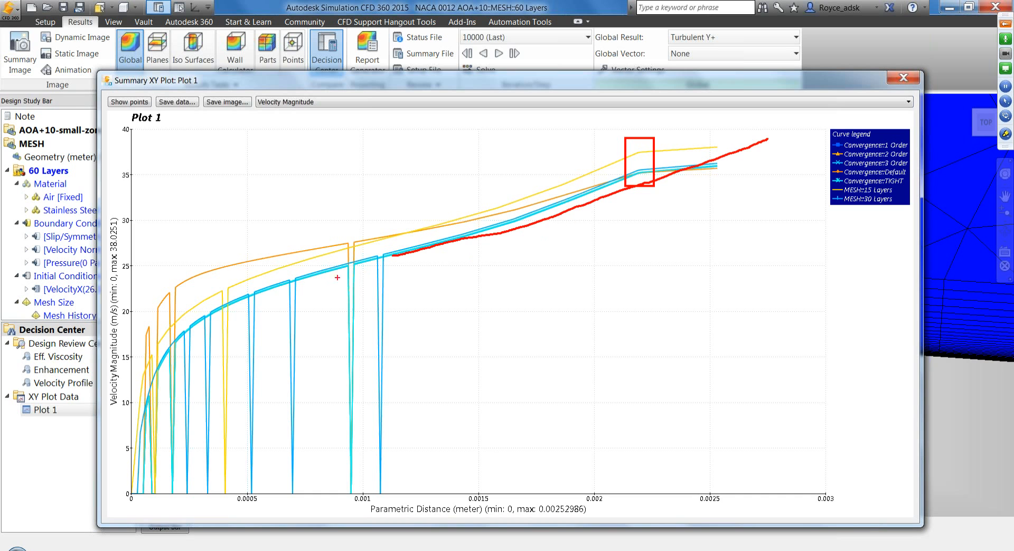
left_click_drag(171, 325, 221, 351)
key("Escape")
left_click(903, 78)
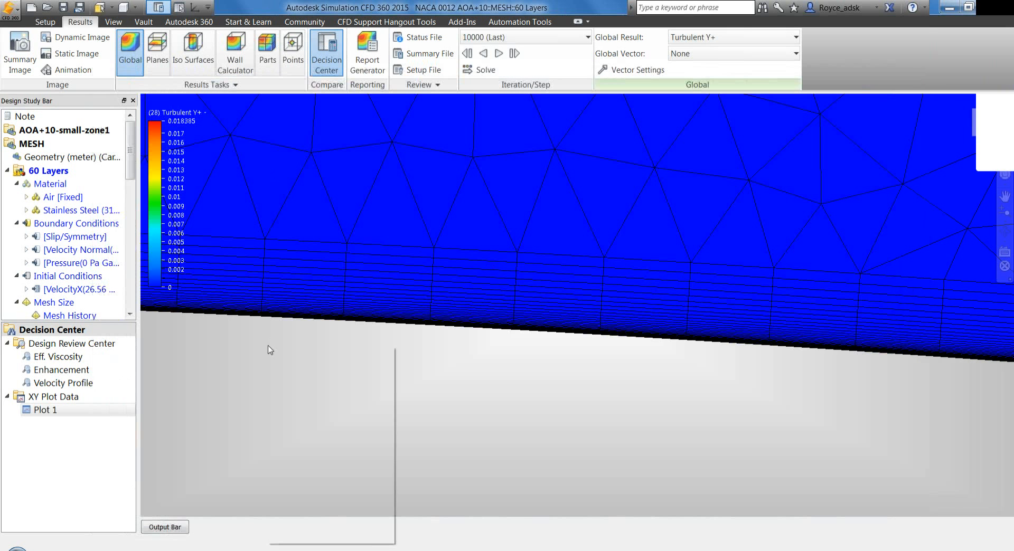
right_click(267, 345)
mouse_move(324, 372)
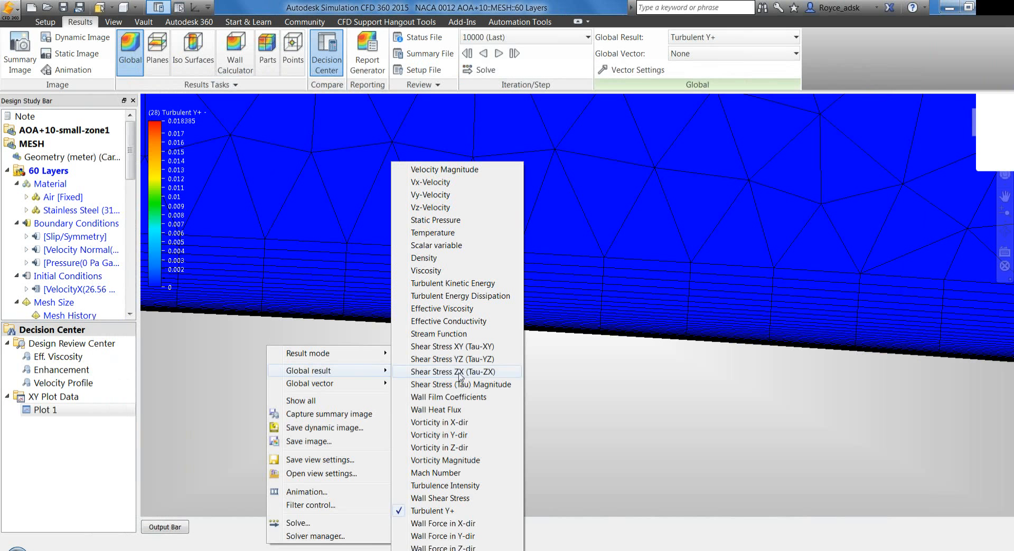
left_click(173, 372)
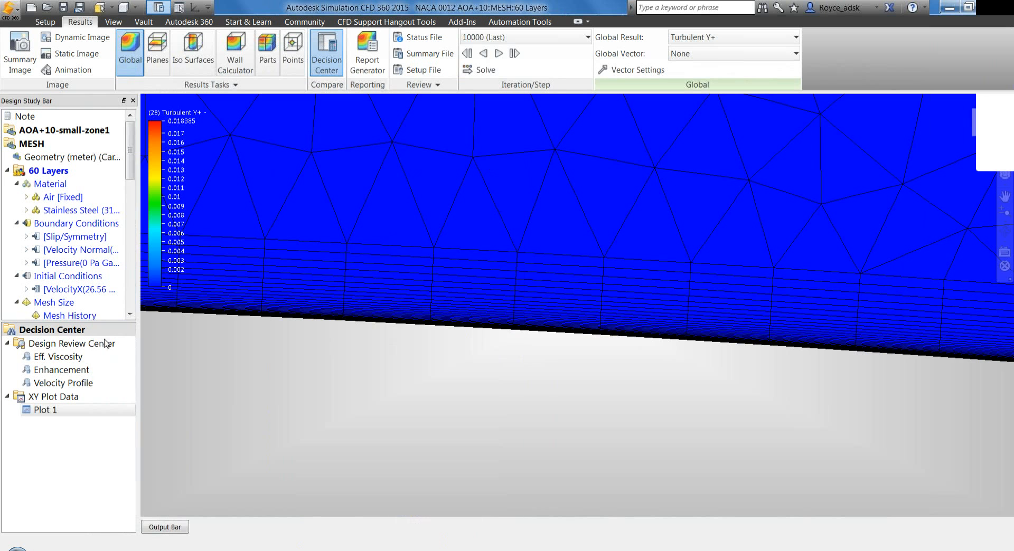
Display the Eff. Viscosity design review results for MESH 30 Layers and examine the airfoil and its wake
left_click(66, 360)
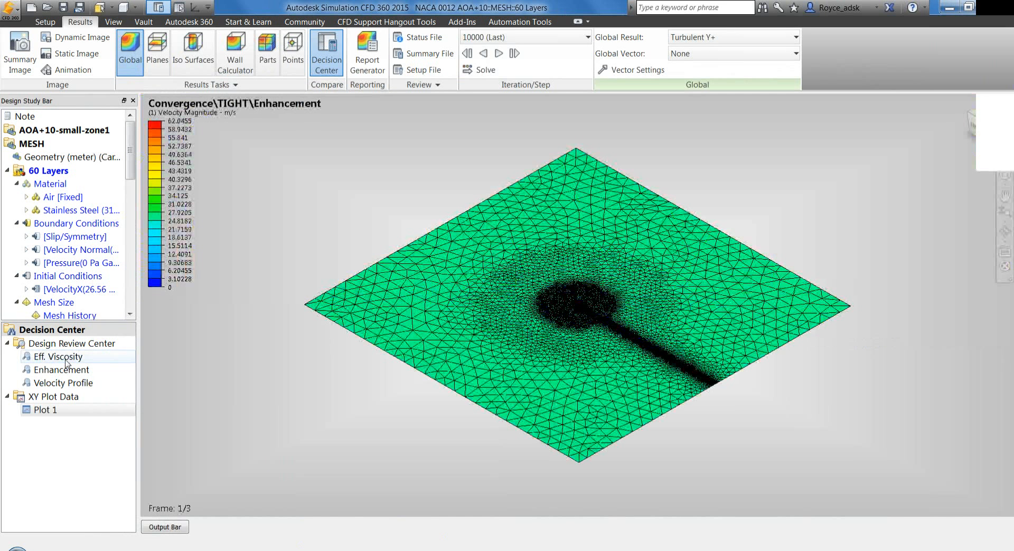
scroll(398, 245, "down", 4)
scroll(398, 246, "up", 1)
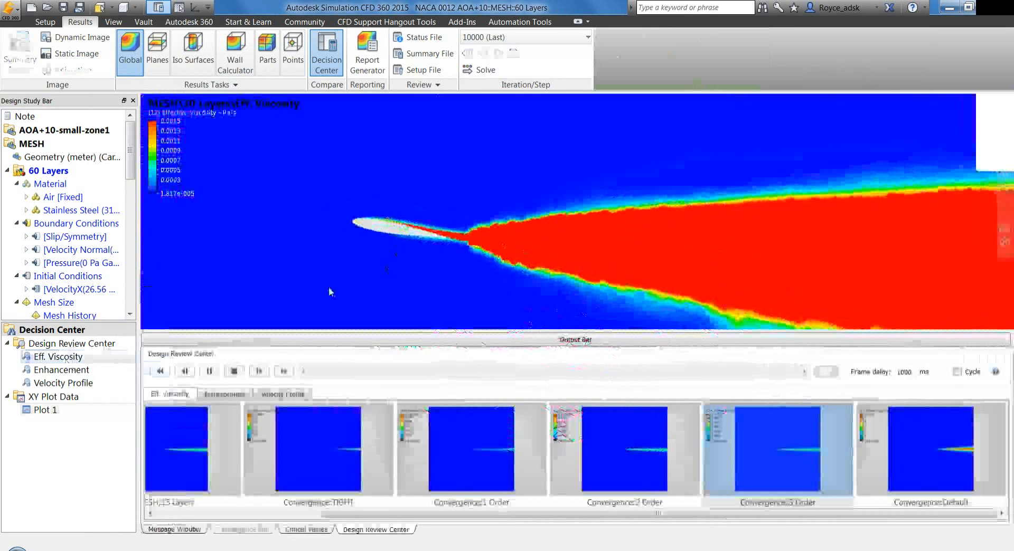
left_click(338, 339)
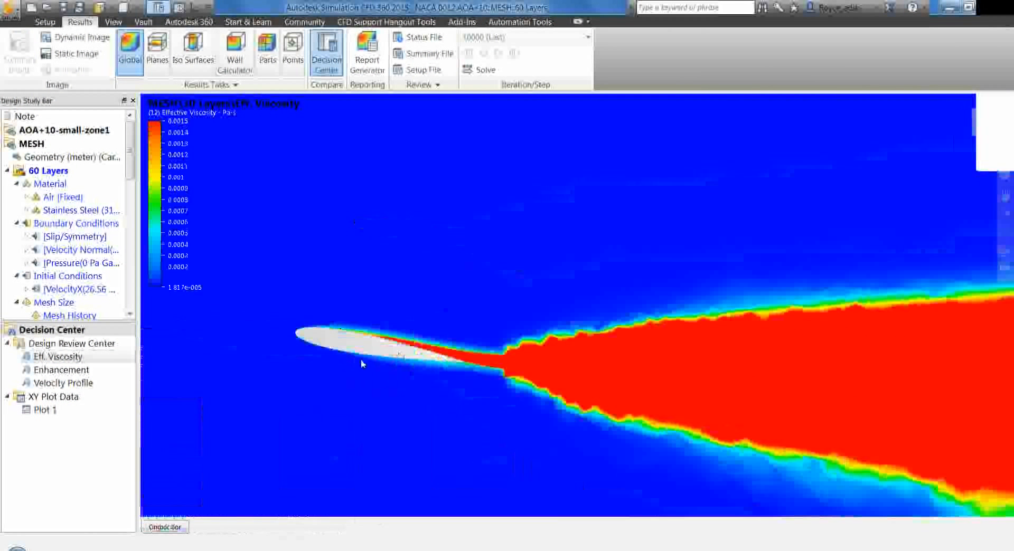
scroll(324, 332, "up", 3)
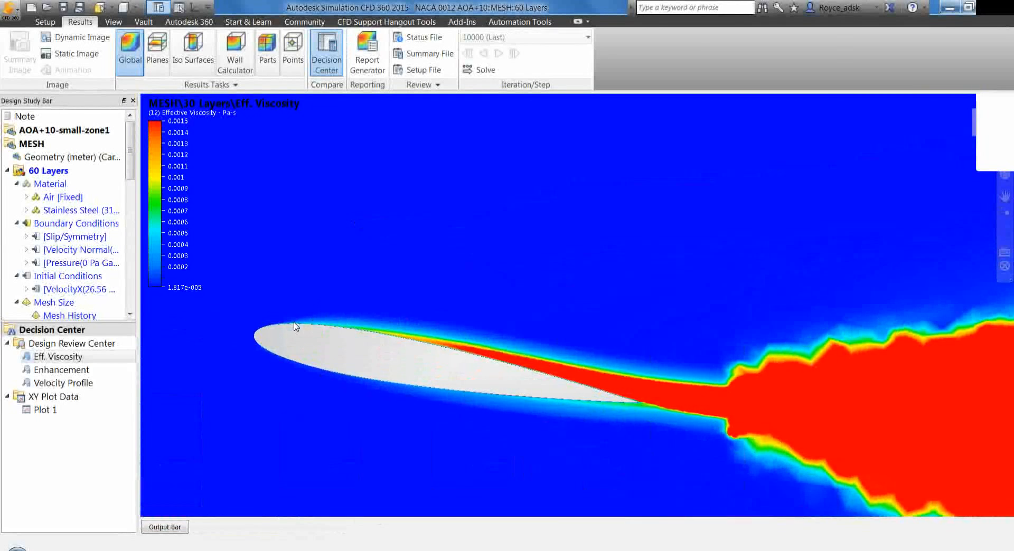
scroll(322, 311, "up", 2)
middle_click_drag(323, 311, 321, 314)
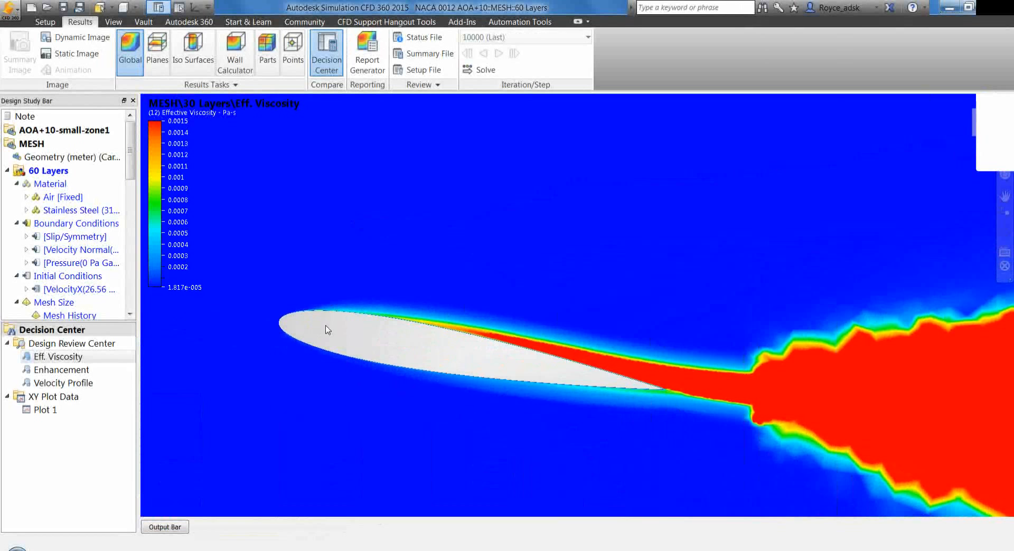
scroll(332, 329, "down", 3)
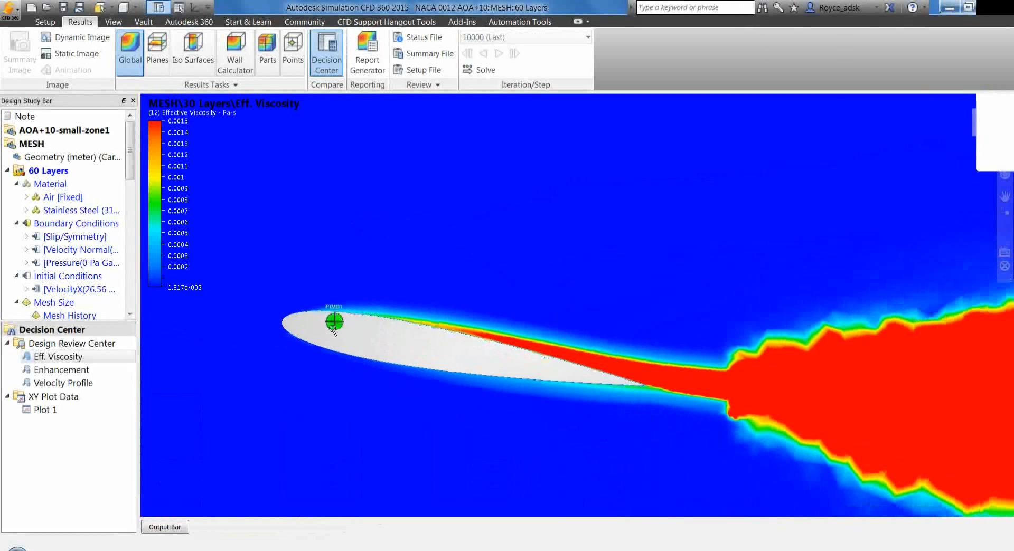
scroll(333, 330, "down", 1)
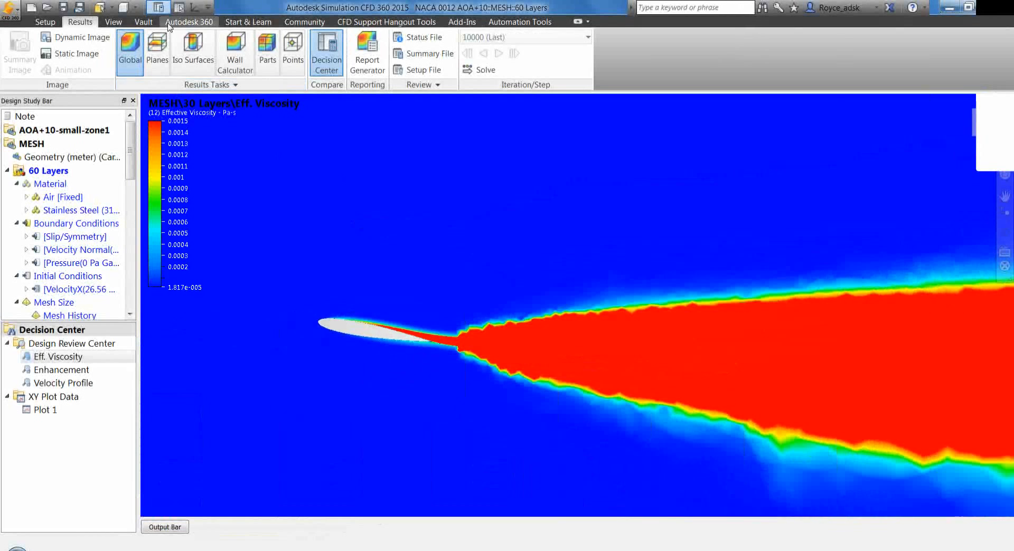
Show the mesh over the effective viscosity results, closing in on the front of the airfoil
left_click(127, 7)
left_click(150, 135)
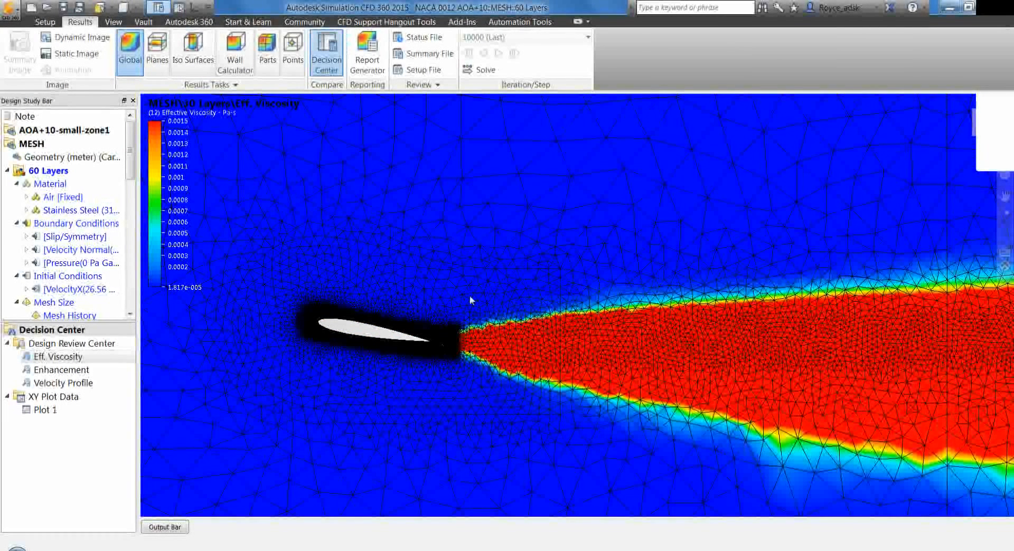
scroll(363, 316, "up", 2)
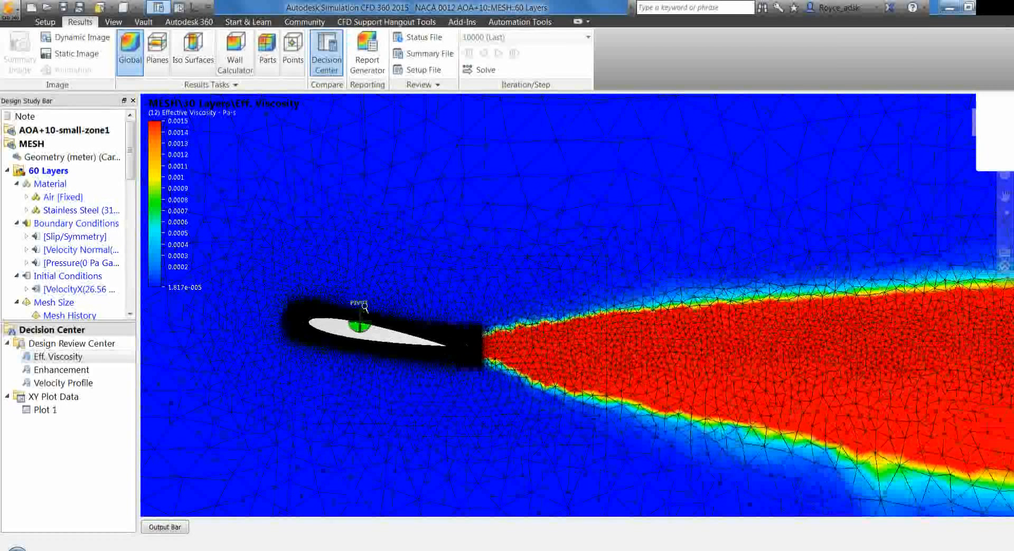
scroll(365, 306, "up", 4)
scroll(362, 295, "up", 5)
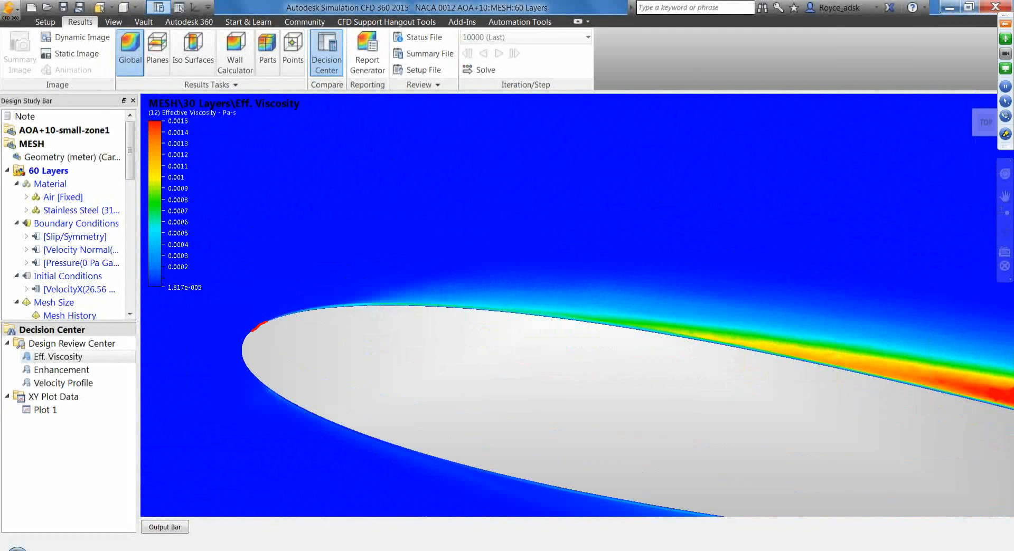
Trace the flow along the airfoil's upper surface from the leading edge in red and yellow, and clear the marks
mouse_move(309, 307)
left_mouse_down()
mouse_move(415, 299)
mouse_move(687, 314)
left_mouse_up()
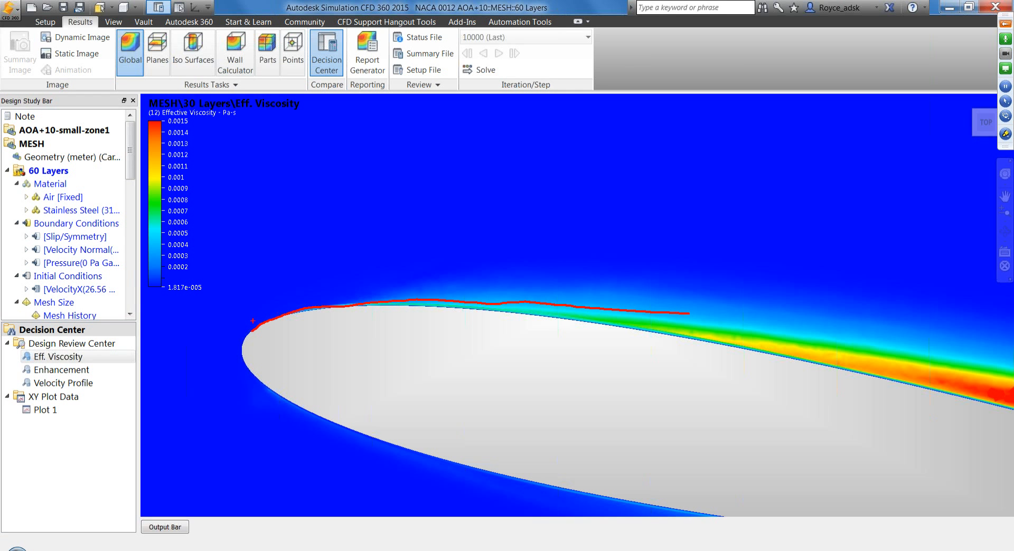
mouse_move(253, 323)
left_mouse_down()
mouse_move(307, 304)
mouse_move(405, 297)
mouse_move(680, 327)
left_mouse_up()
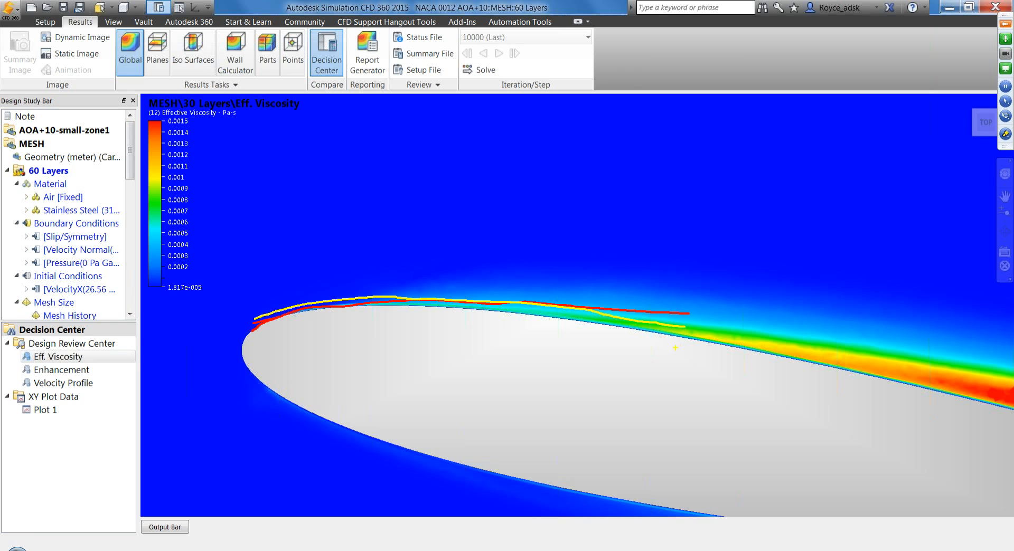
key("Escape")
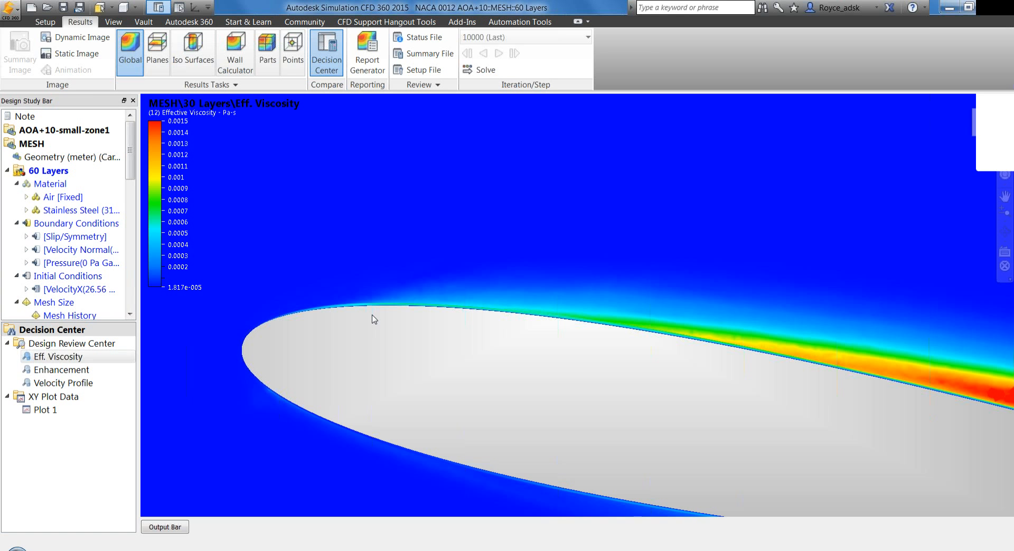
Turn the mesh display back on and examine effective viscosity across the near-wall layers on the airfoil's upper surface
scroll(337, 287, "up", 3)
scroll(345, 275, "down", 3)
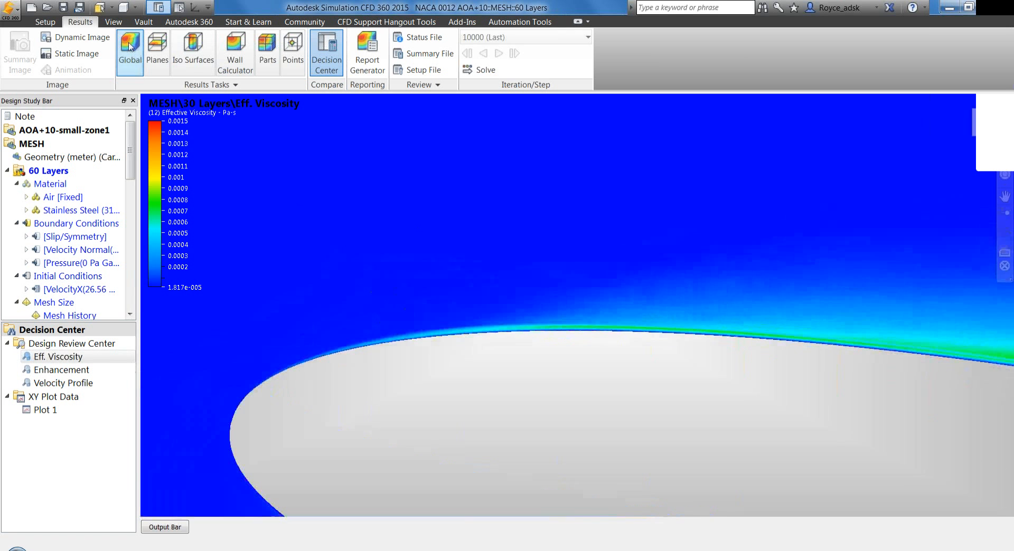
left_click(135, 8)
left_click(125, 138)
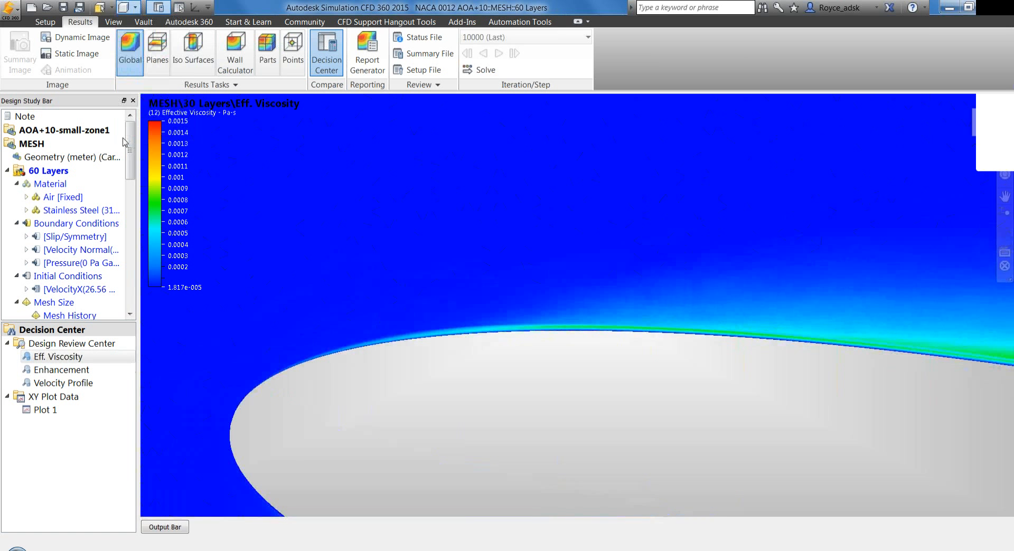
scroll(587, 312, "up", 2)
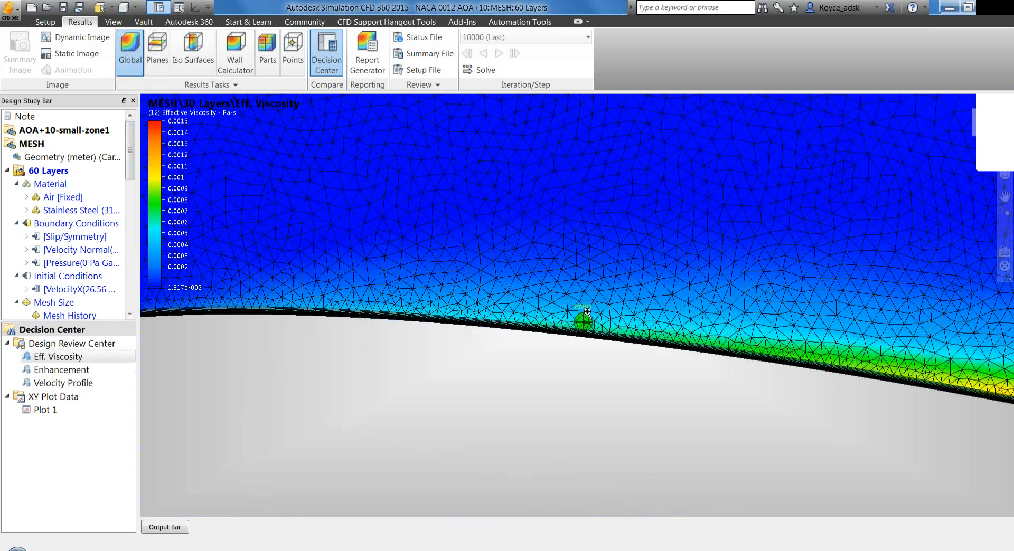
scroll(587, 312, "up", 3)
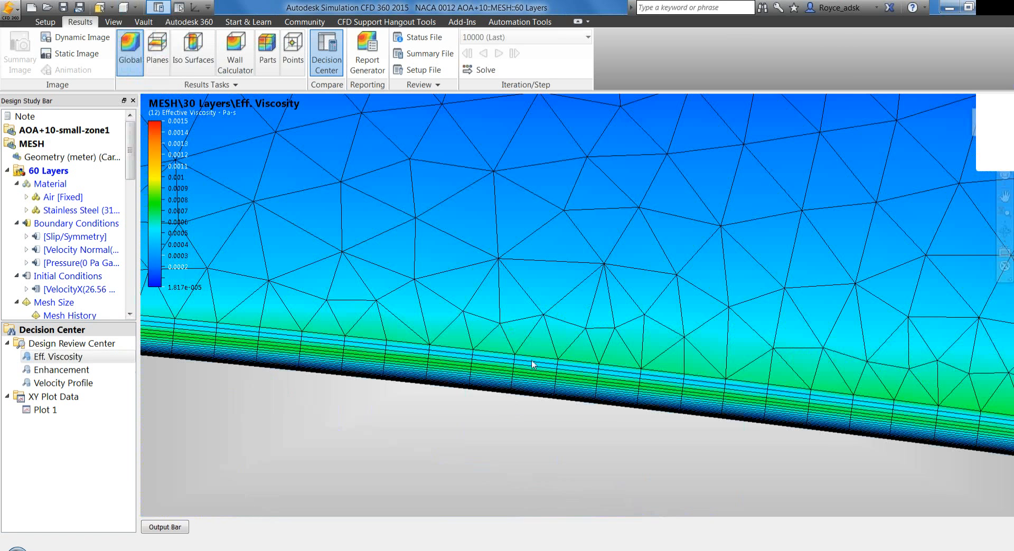
scroll(539, 317, "down", 2)
scroll(538, 317, "down", 3)
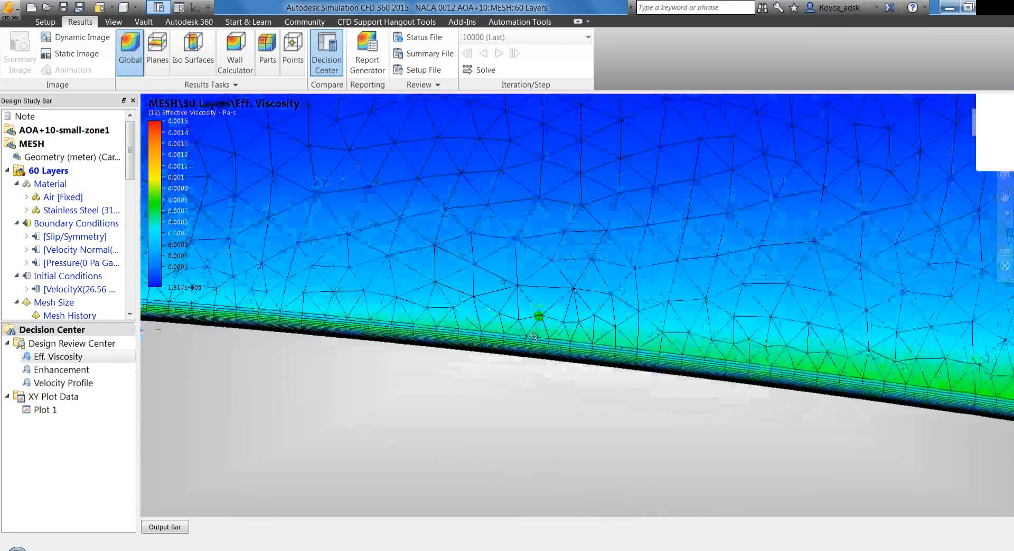
scroll(535, 337, "down", 4)
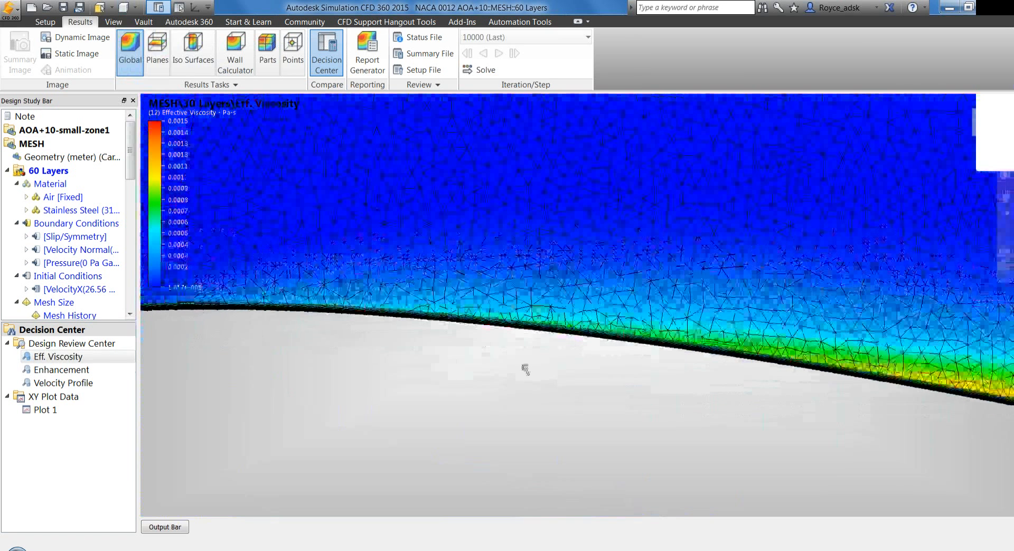
Return the effective viscosity results to a shaded display without mesh lines
left_click(114, 7)
left_click(140, 31)
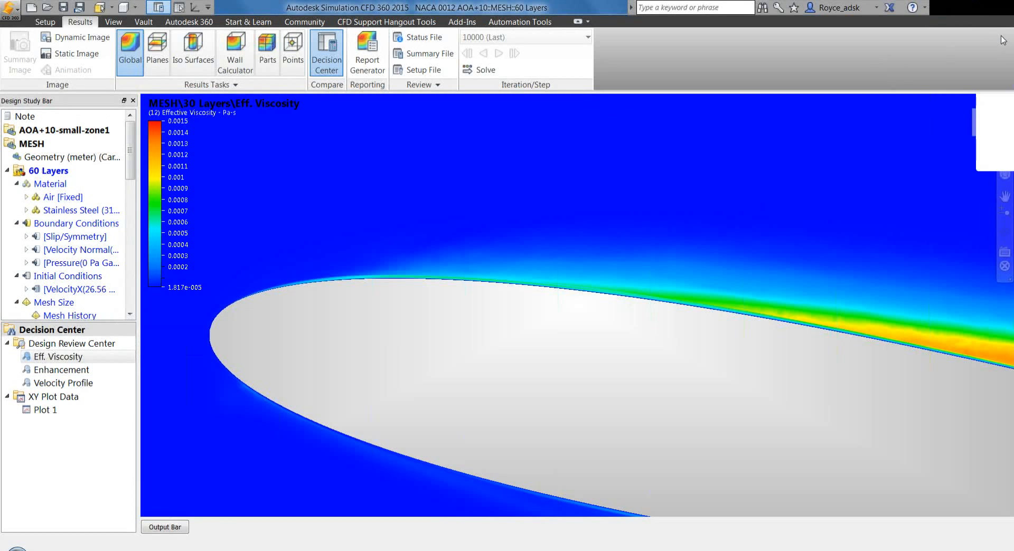
left_click(965, 6)
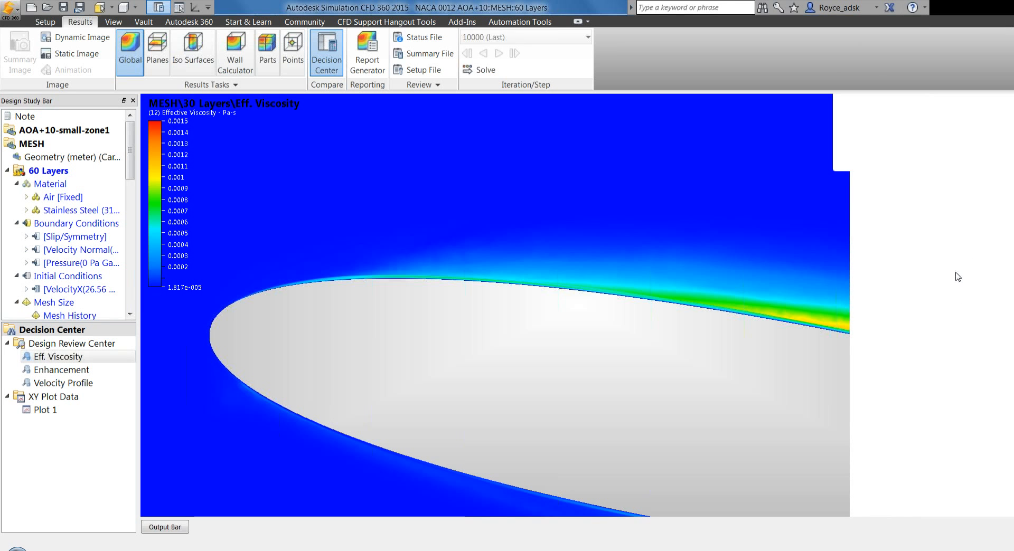
left_click(966, 234)
left_click(956, 261)
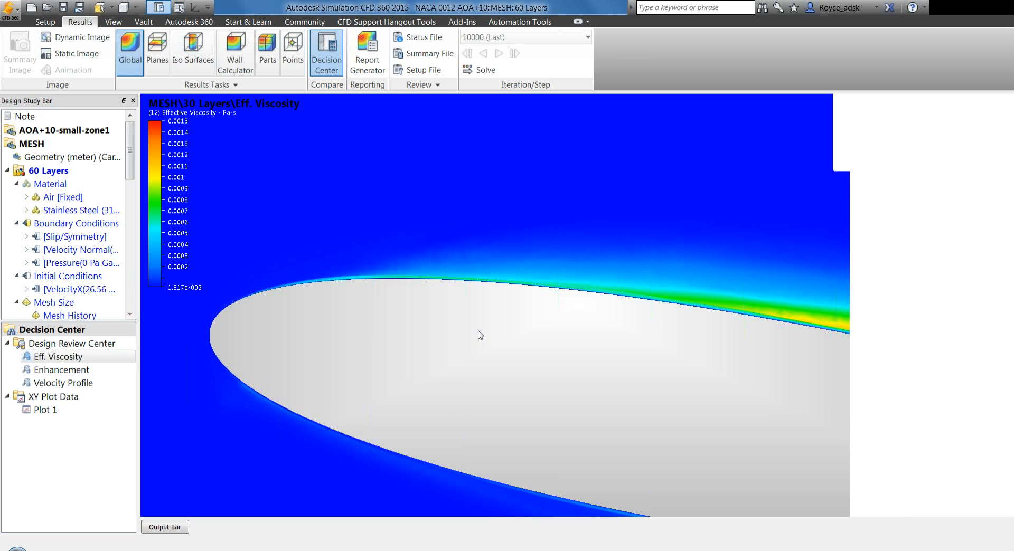
Examine the effective viscosity for 30 Layers around the whole airfoil, from the leading edge to the wake behind the trailing edge
scroll(361, 257, "down", 5)
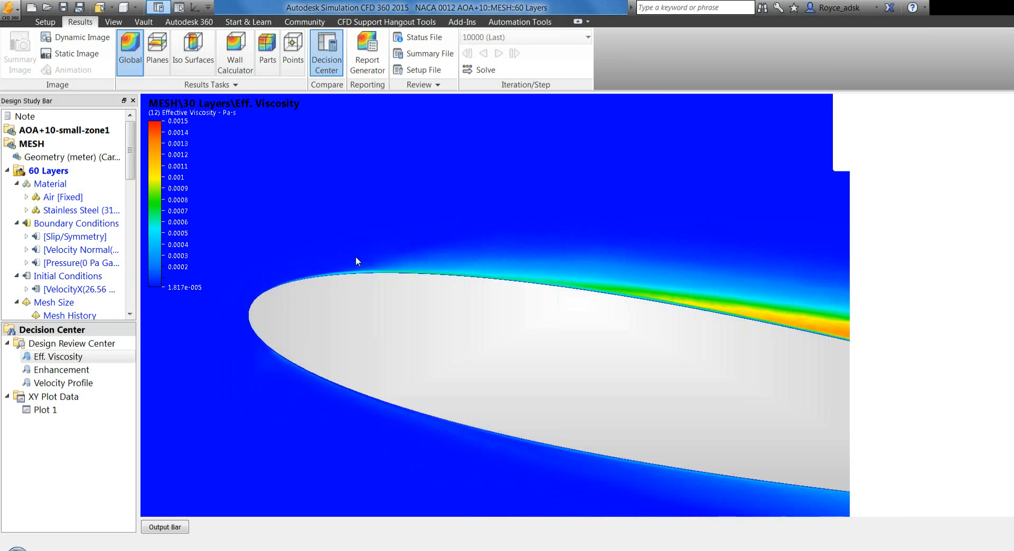
scroll(340, 257, "down", 5)
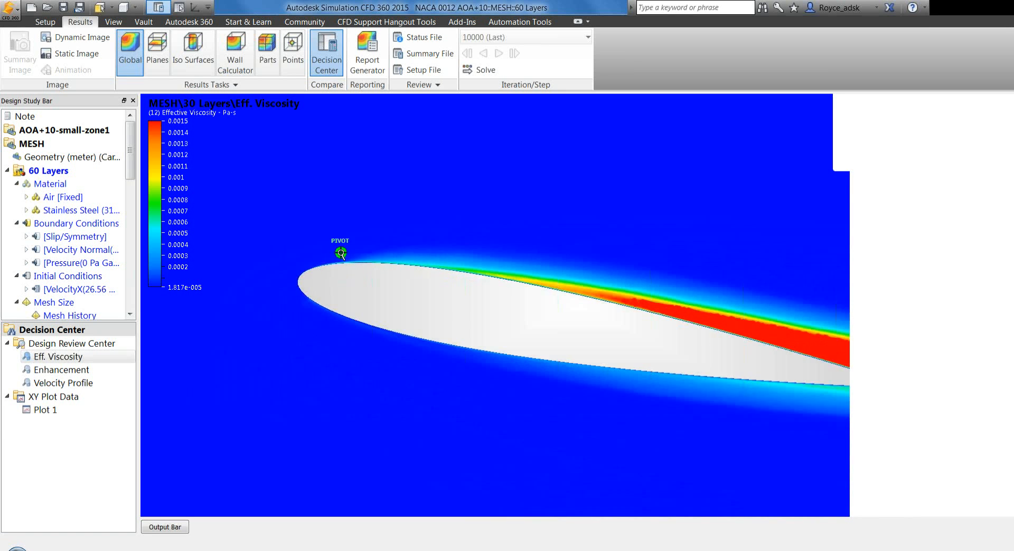
scroll(342, 257, "up", 1)
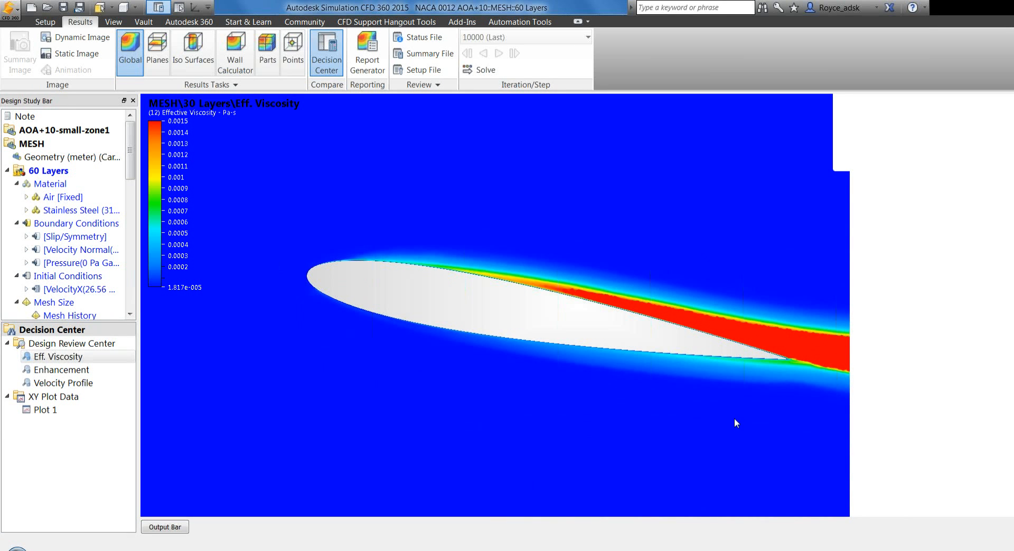
scroll(743, 408, "up", 2)
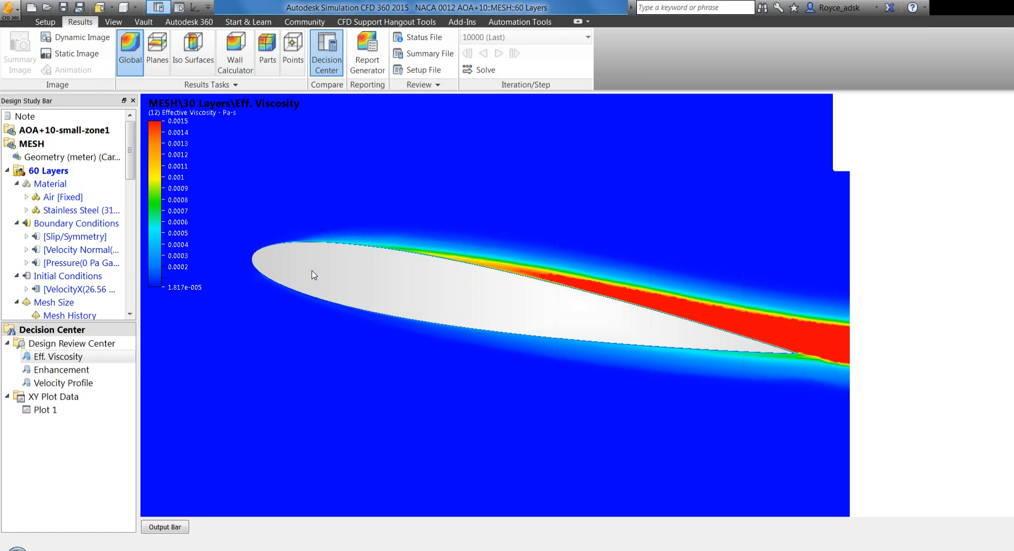
left_click(185, 527)
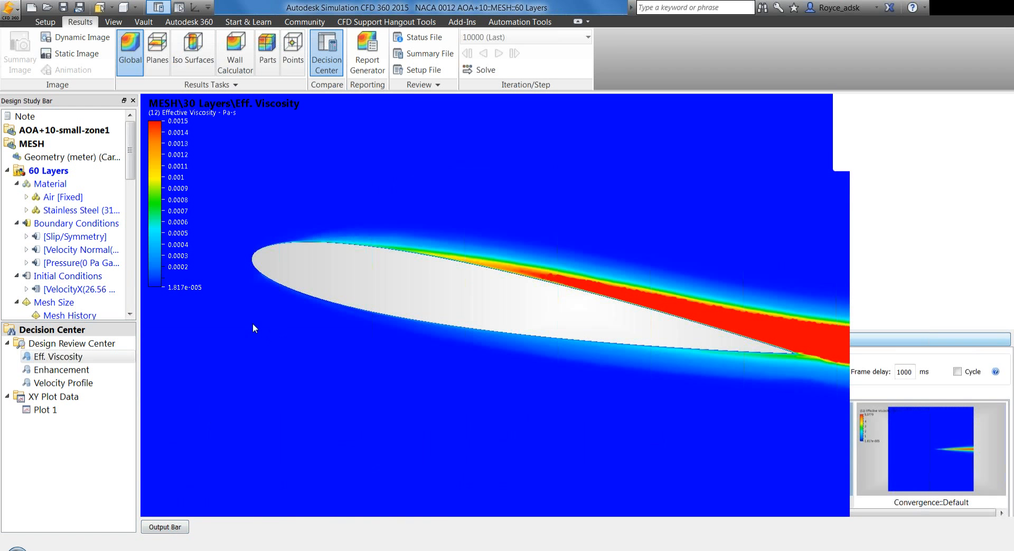
middle_click_drag(251, 308, 251, 307, "shift")
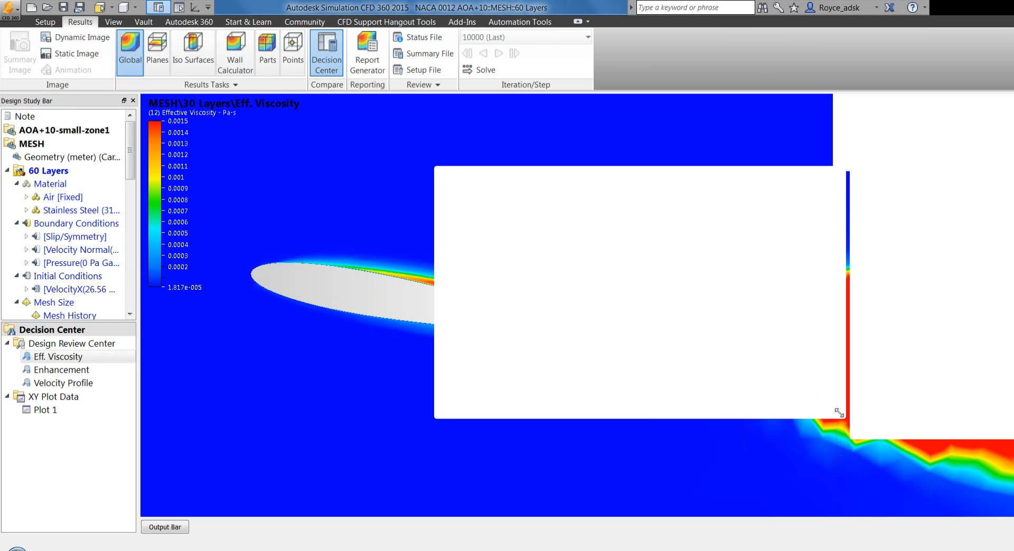
left_click_drag(840, 413, 886, 440)
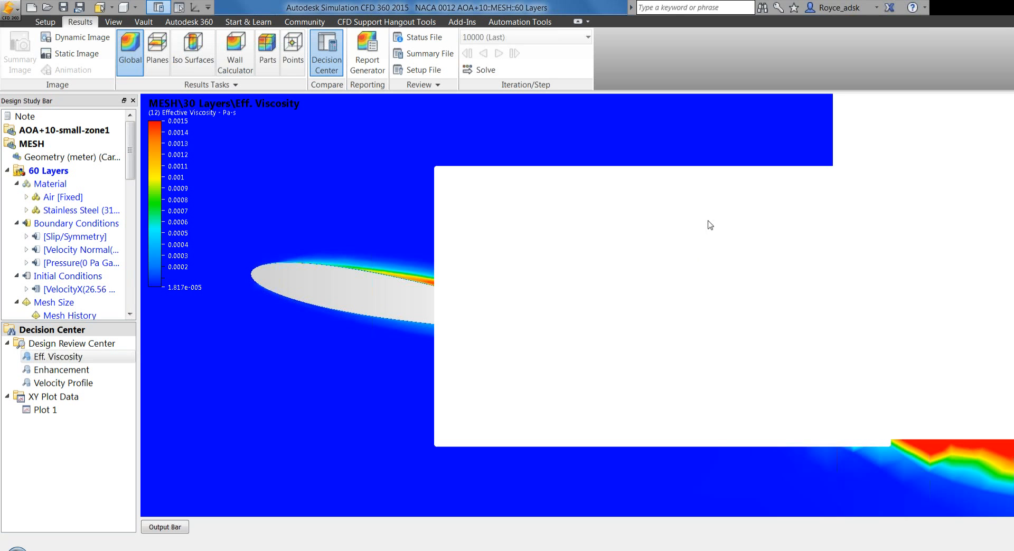
left_click_drag(713, 196, 706, 192)
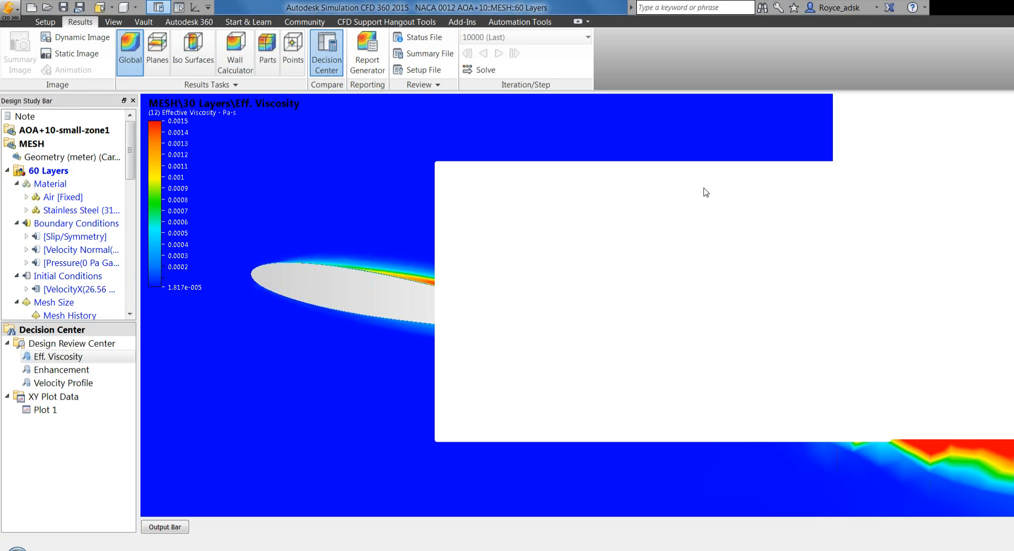
left_click_drag(704, 188, 705, 188)
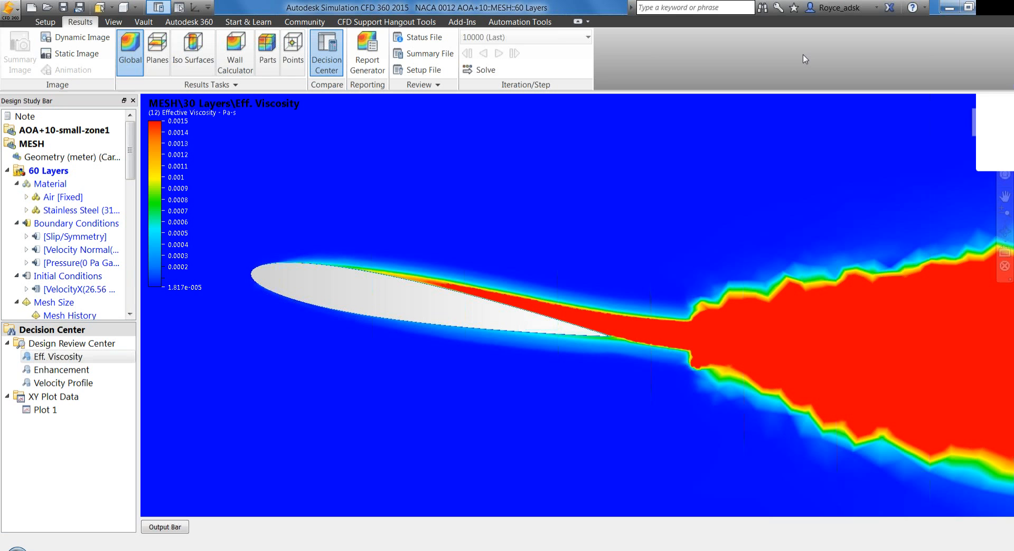
Collapse the 60 Layers scenario to show the list of scenarios under the MESH design
mouse_move(1005, 23)
left_click(6, 171)
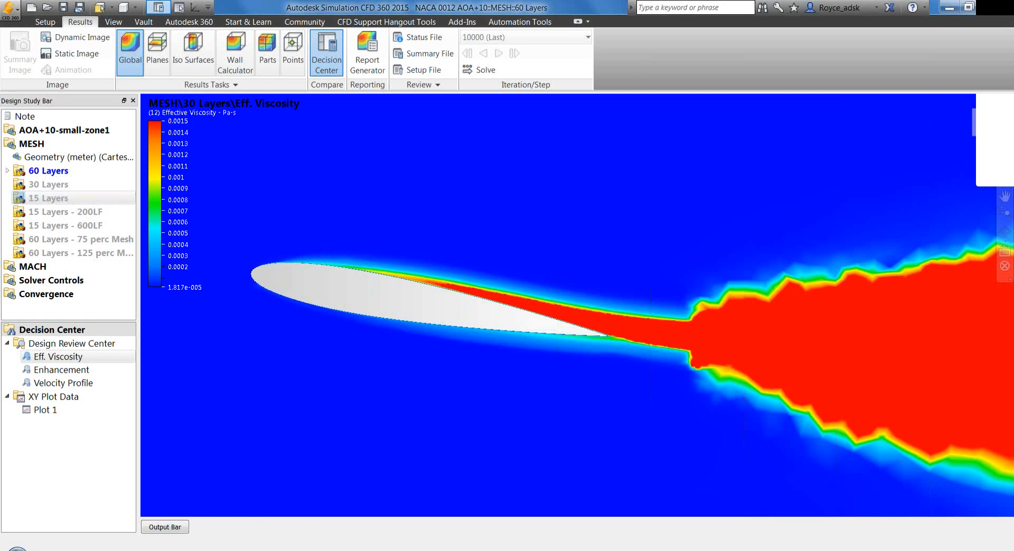
Switch to the NACA0012.pptx presentation in PowerPoint and start the slide show from the preliminary results slide
mouse_move(288, 549)
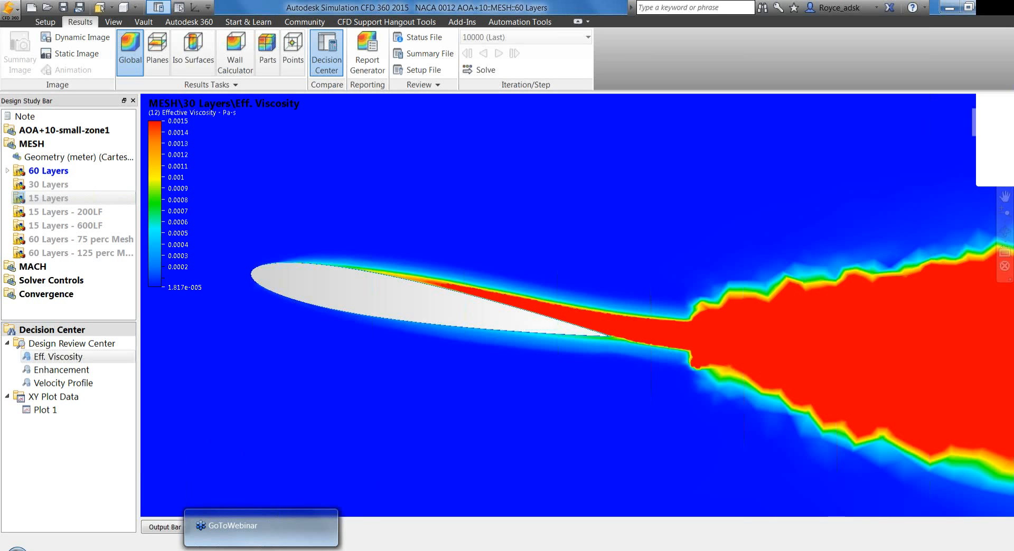
left_click(288, 550)
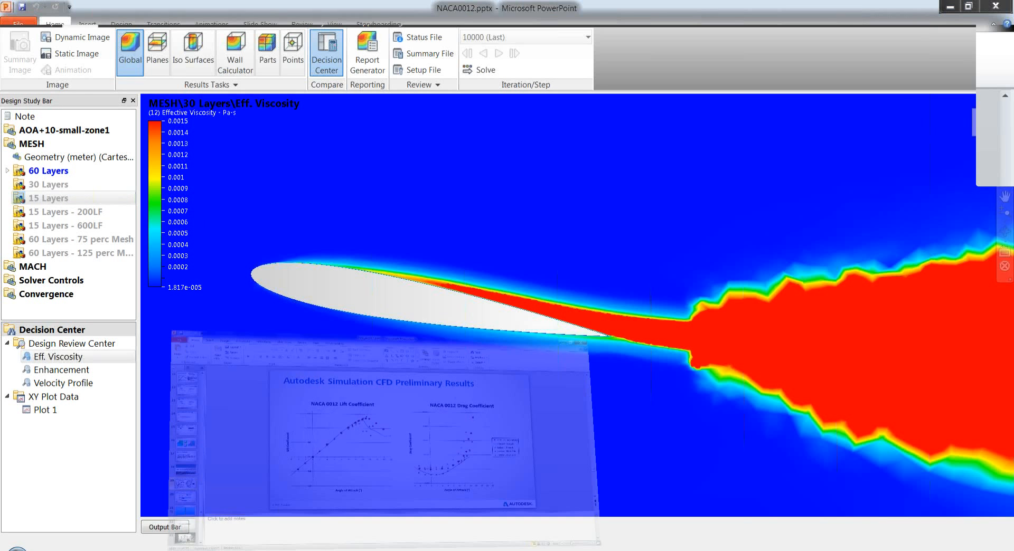
key("shift+F5")
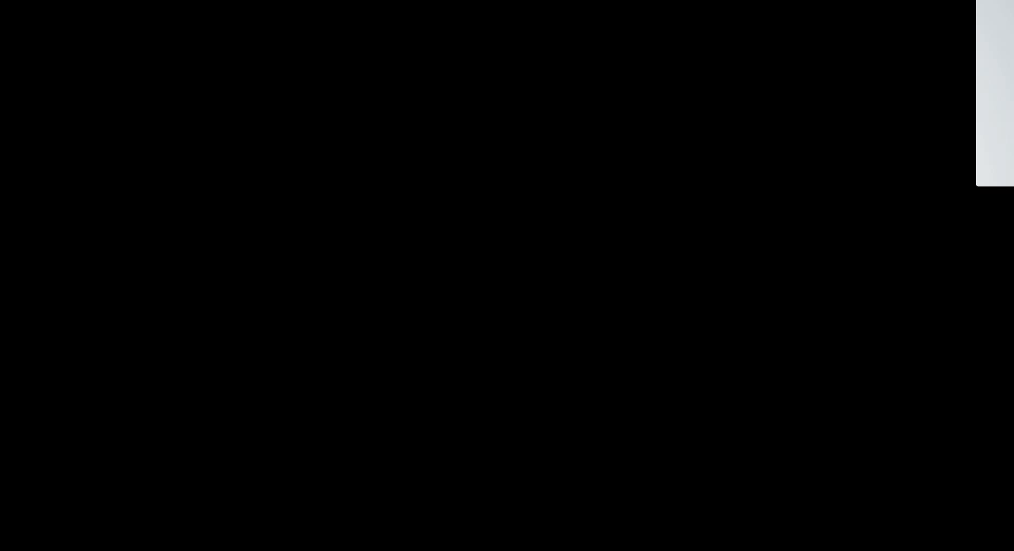